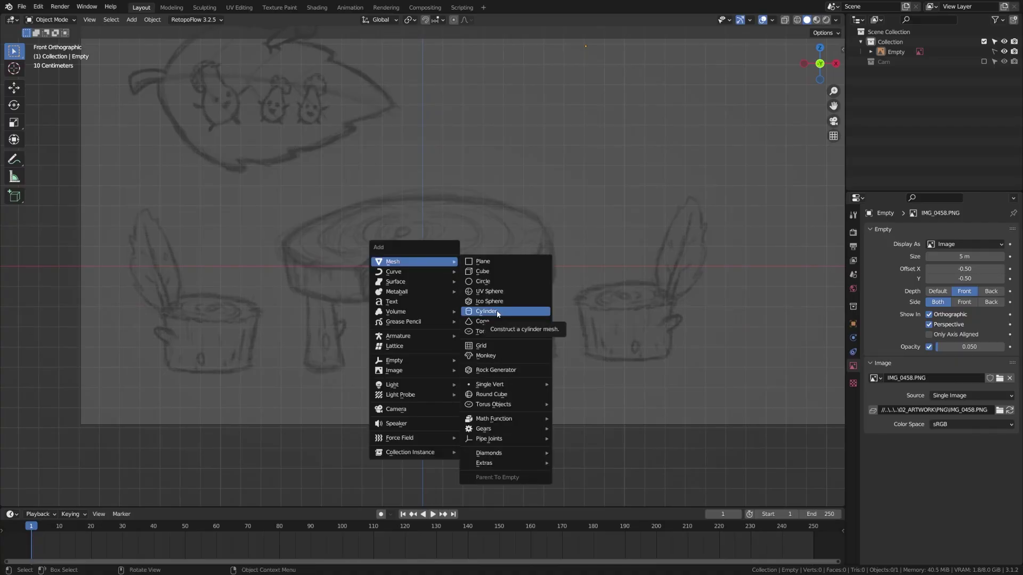
Add a cylinder mesh and flatten it along Z to about 0.15 of its height as the tabletop.
left_click(498, 312)
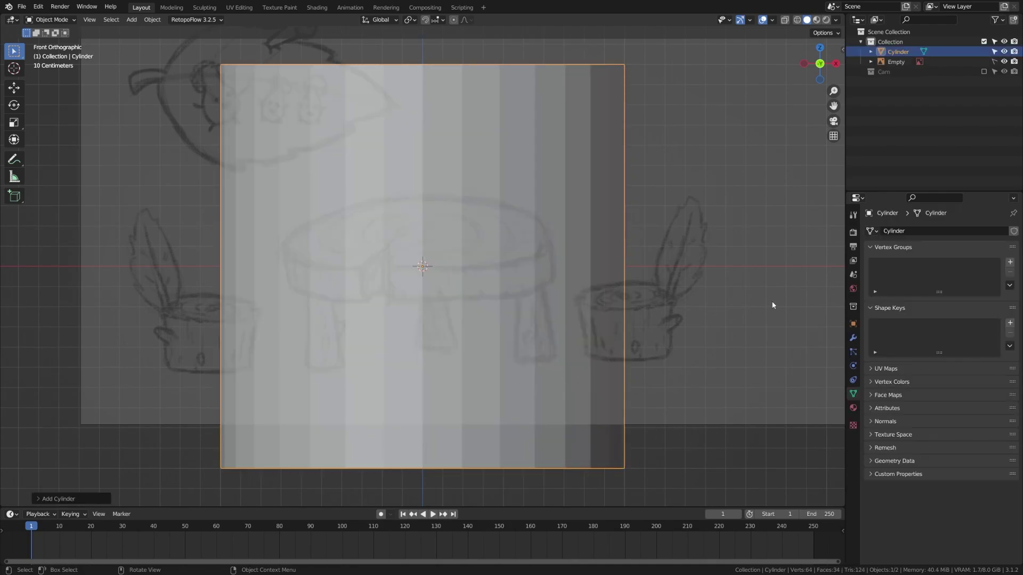
scroll(529, 342, "down", 1)
key("s")
key("z")
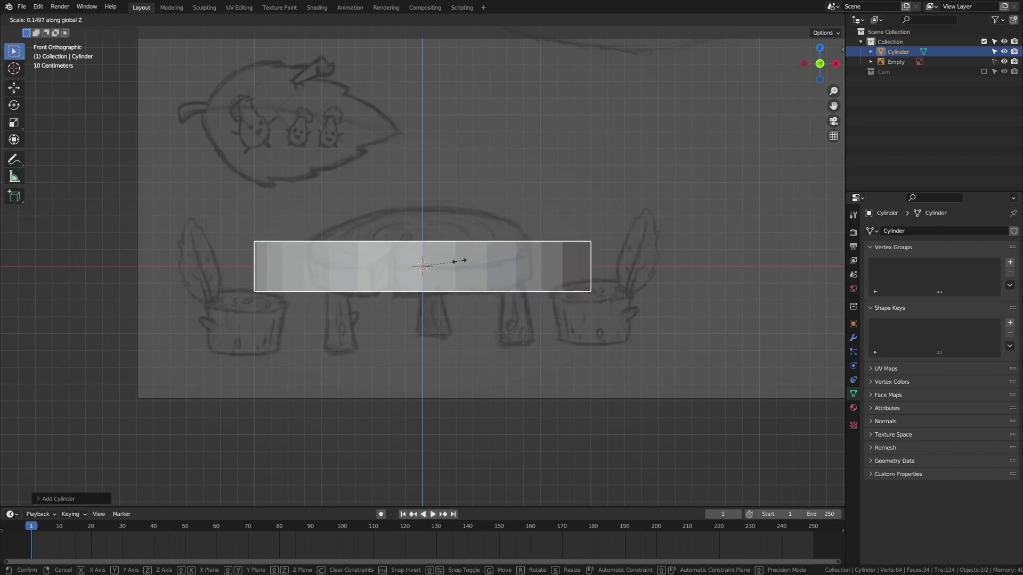
left_click(461, 263)
Give the flattened cylinder a level 2 Subdivision modifier and apply its scale.
key("ctrl+2")
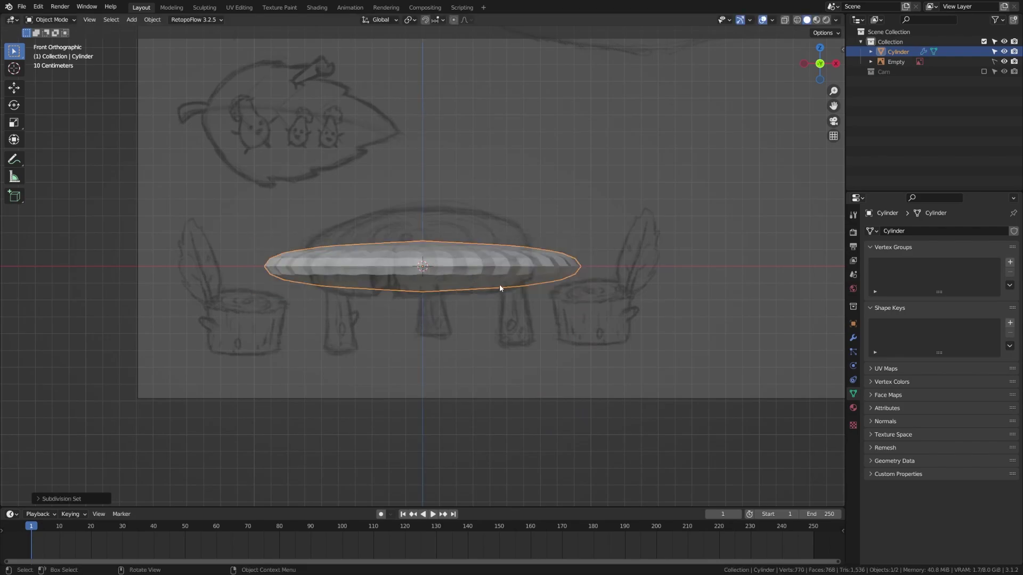
key("ctrl+a")
left_click(410, 330)
Bevel the tabletop's upper and lower rim edge loops with two segments and return to Object Mode.
key("Tab")
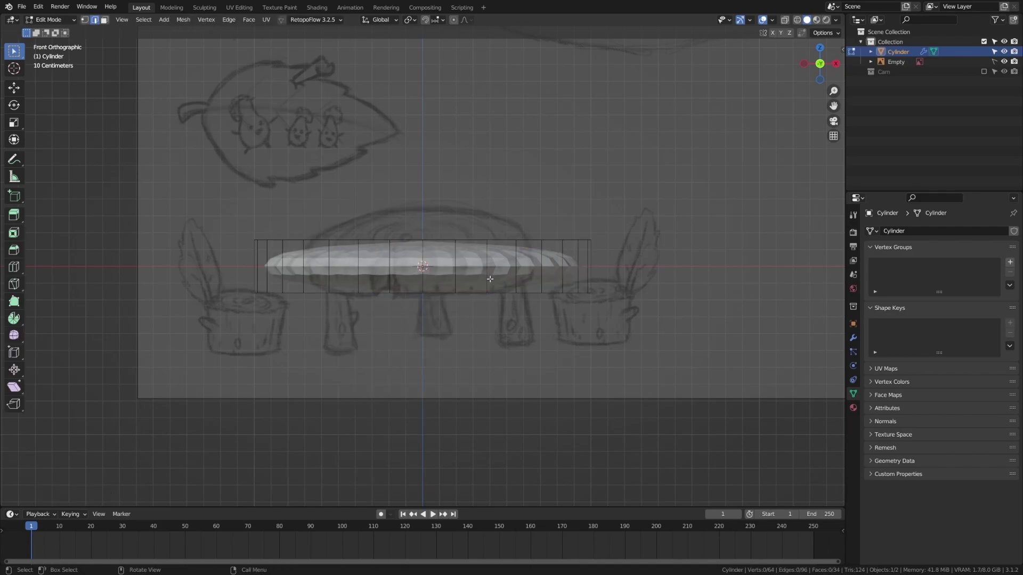
left_click(411, 252, "alt")
left_click(319, 293, "alt+shift")
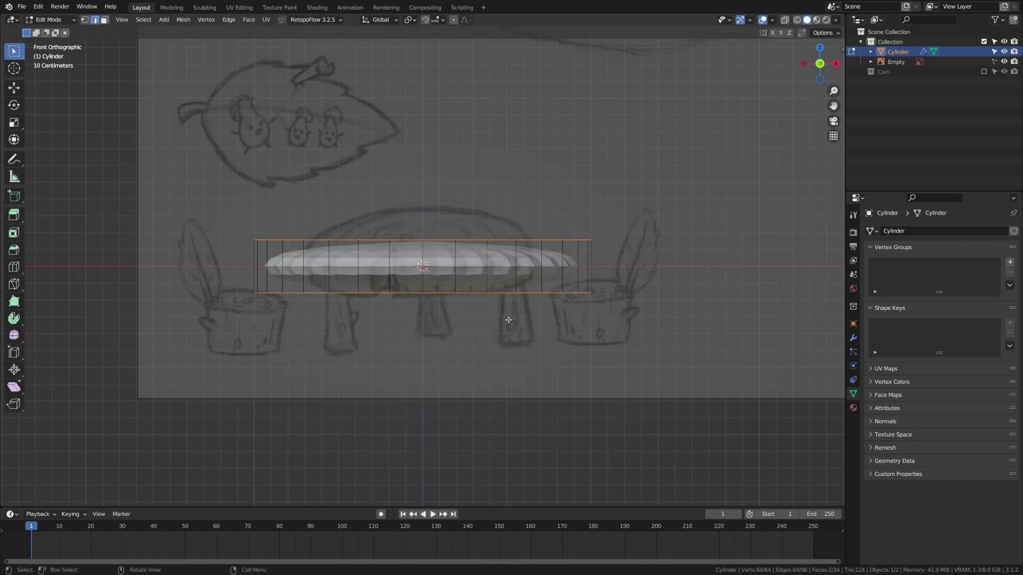
key("ctrl+b")
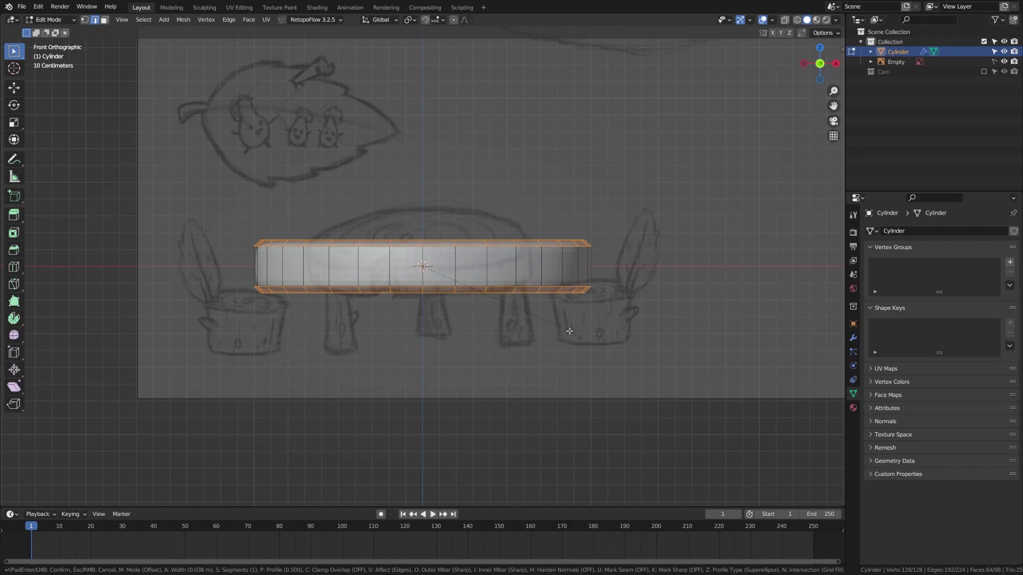
scroll(569, 331, "up", 1)
left_click(569, 331)
key("alt+a")
middle_click_drag(569, 331, 454, 329)
key("ctrl+Tab")
left_click(384, 328)
scroll(411, 327, "down", 2)
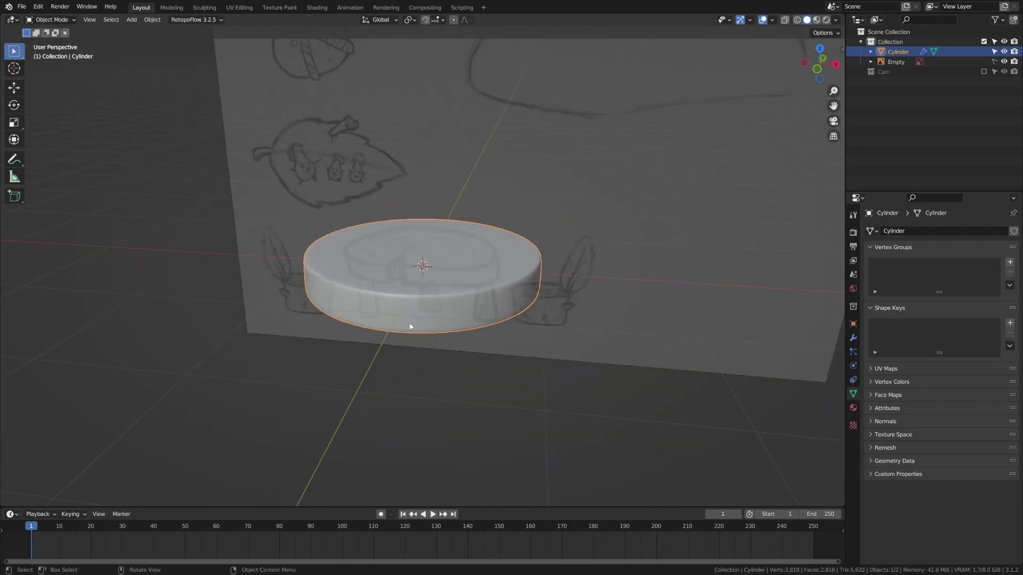
From the top view, knife-cut a triangular wedge outline through the tabletop at its front edge.
key("Tab")
key("KP_1")
key("7")
key("k")
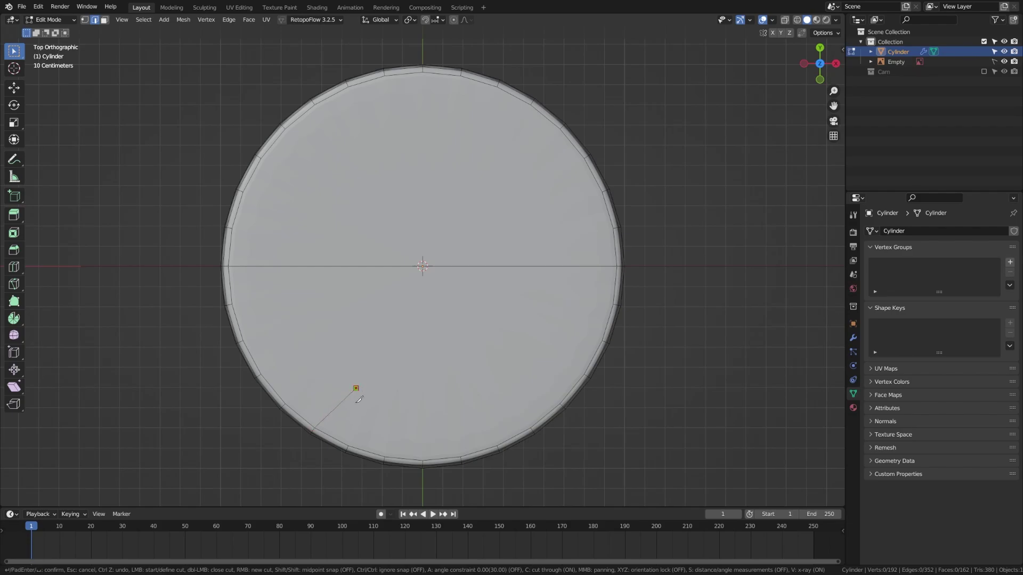
left_click(348, 445)
key("Return")
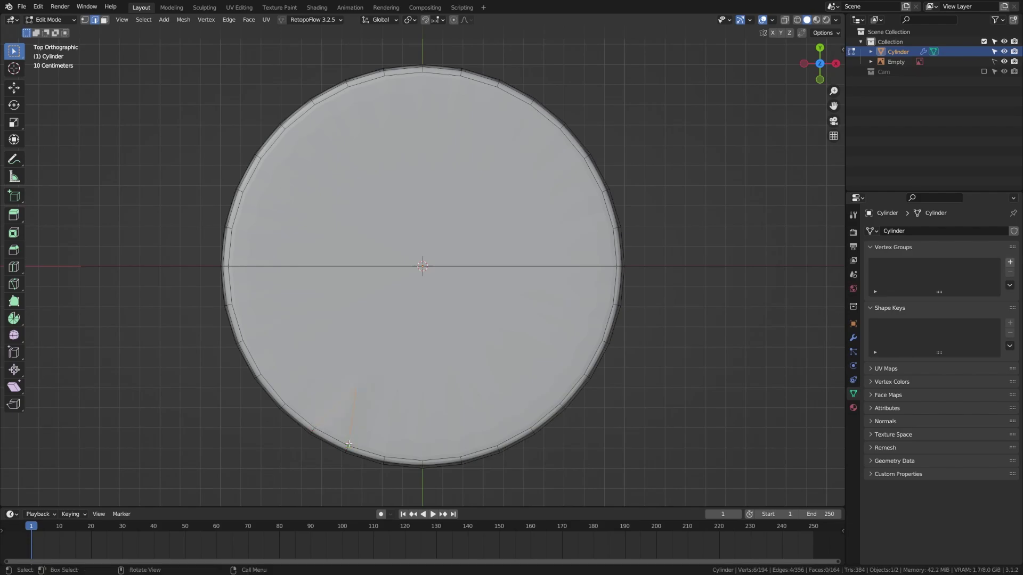
key("alt+a")
key("z")
left_click(284, 448)
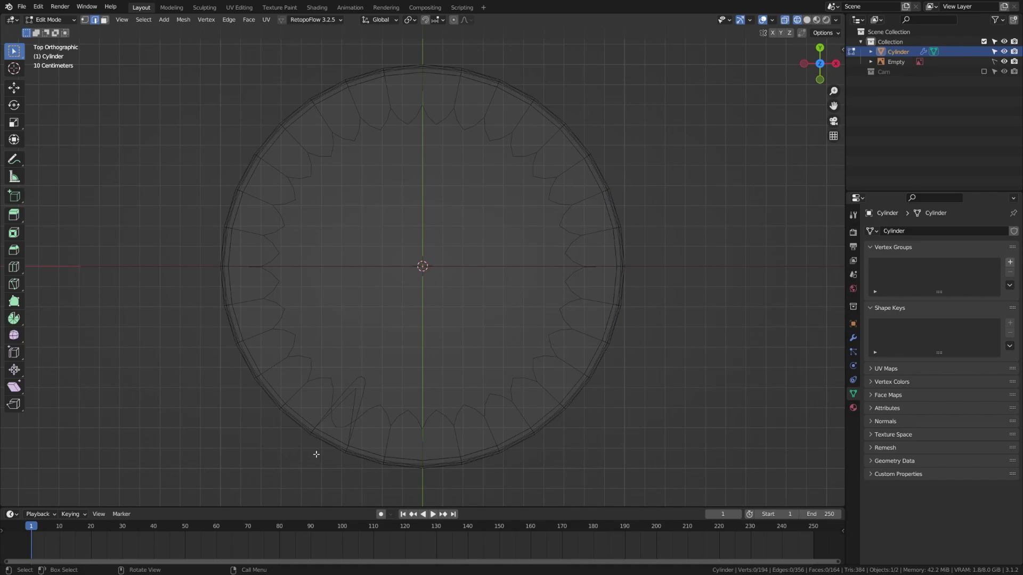
key("shift+z")
Delete the top, rim, side and underside faces within the wedge outline to open a notch in the tabletop.
middle_click_drag(315, 455, 364, 386)
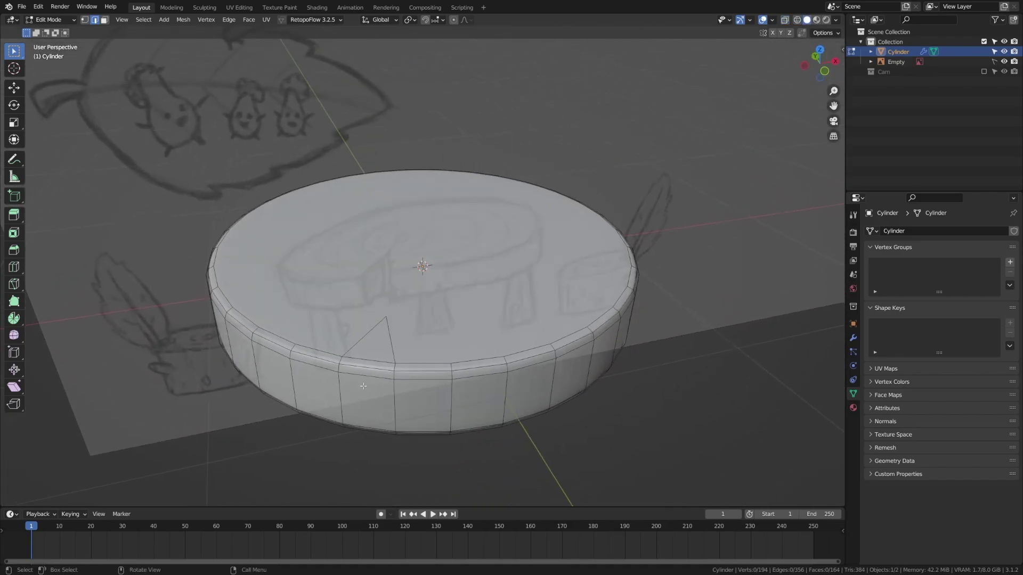
left_click(367, 356)
left_click(366, 372, "shift")
left_click(365, 363, "shift")
left_click(363, 396, "shift")
middle_click_drag(364, 435, 369, 265)
left_click(366, 226, "shift")
left_click(366, 231, "shift")
left_click(366, 238, "shift")
key("x")
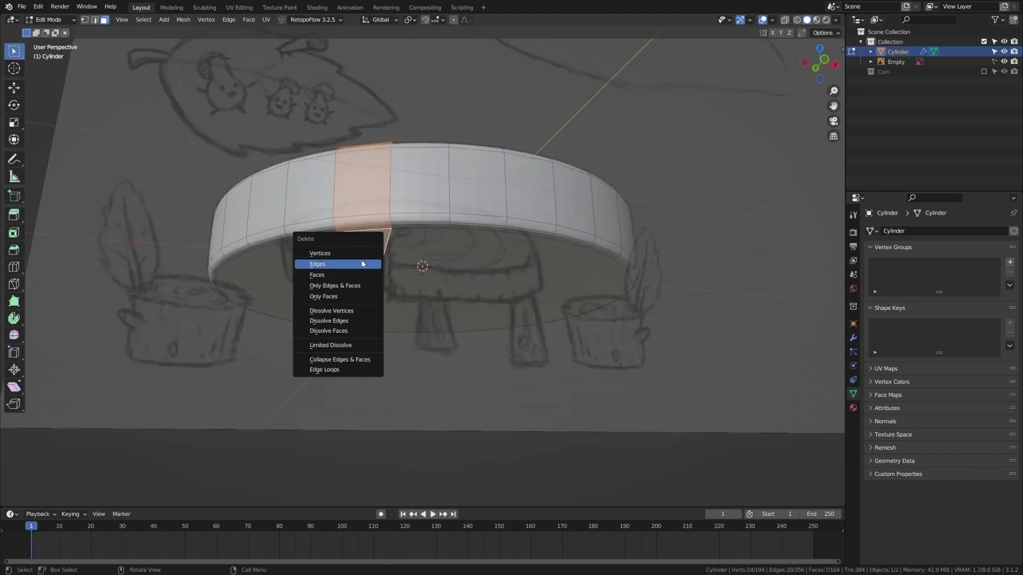
left_click(354, 272)
middle_click_drag(376, 297, 372, 302)
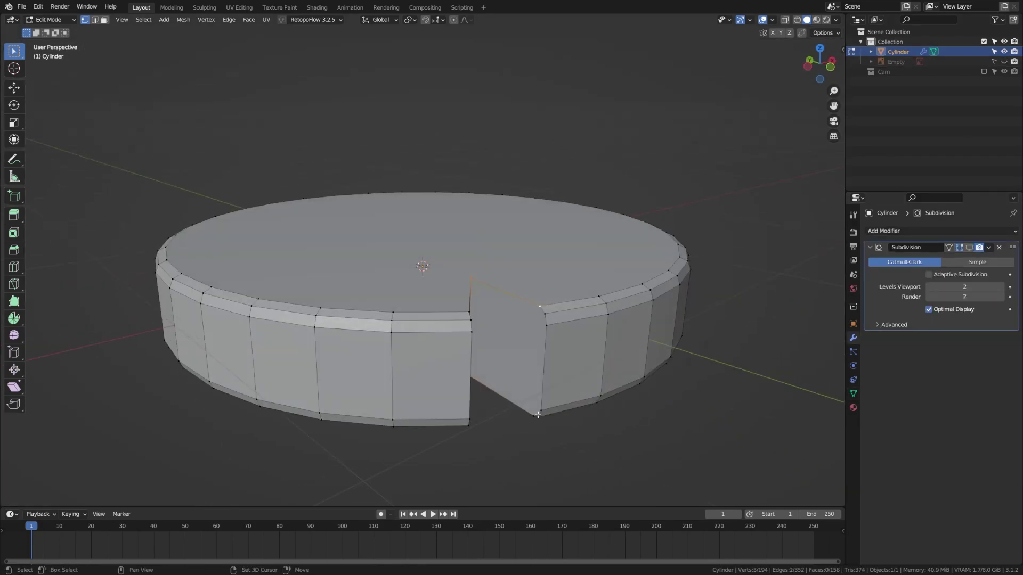
Knife-cut extra edges around the tabletop's wedge notch and select an edge loop along the rim.
scroll(361, 296, "up", 5)
key("k")
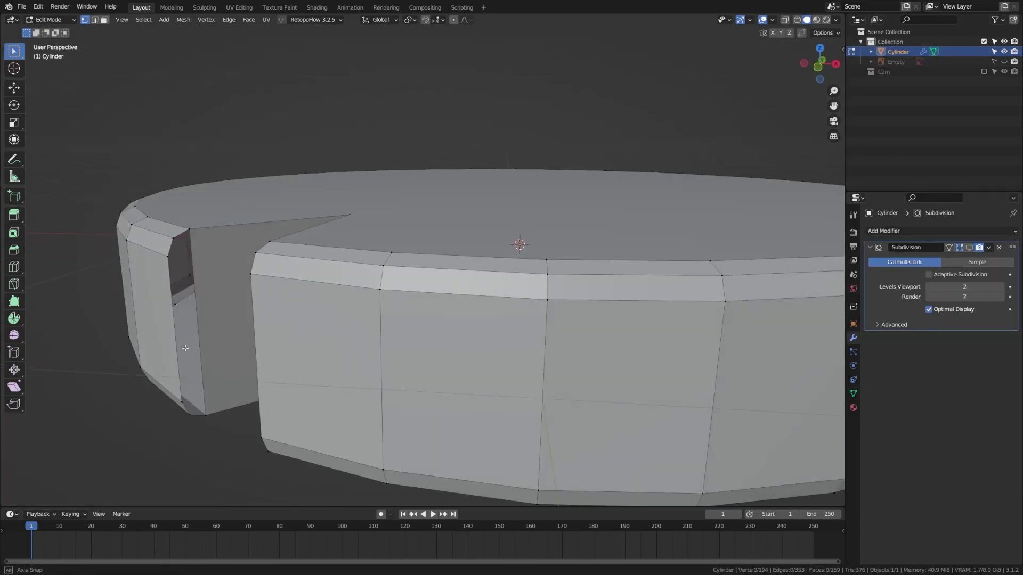
middle_click_drag(373, 299, 437, 277)
left_click(151, 248)
key("Return")
middle_click_drag(151, 248, 405, 218)
key("k")
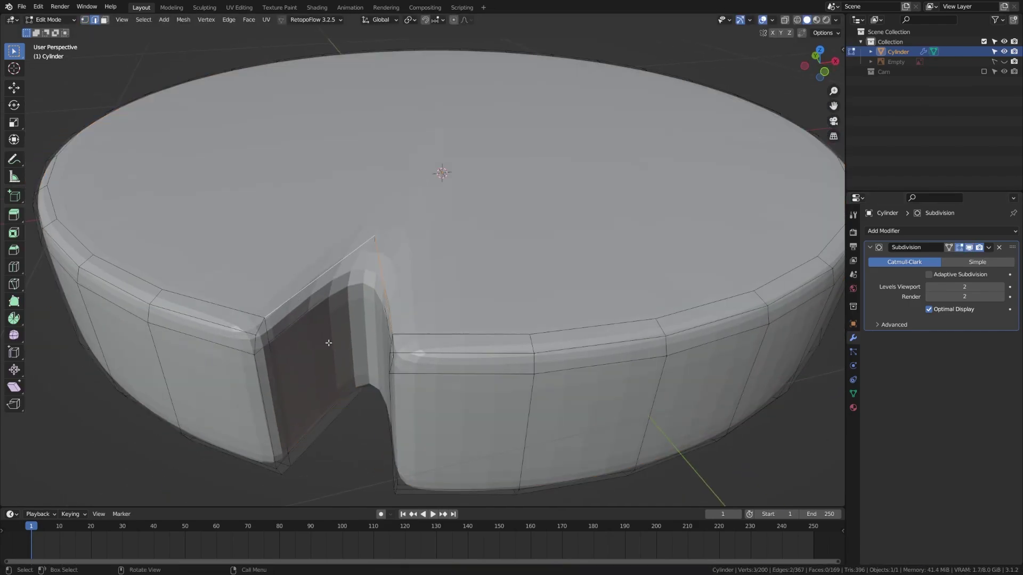
left_click(512, 339, "alt")
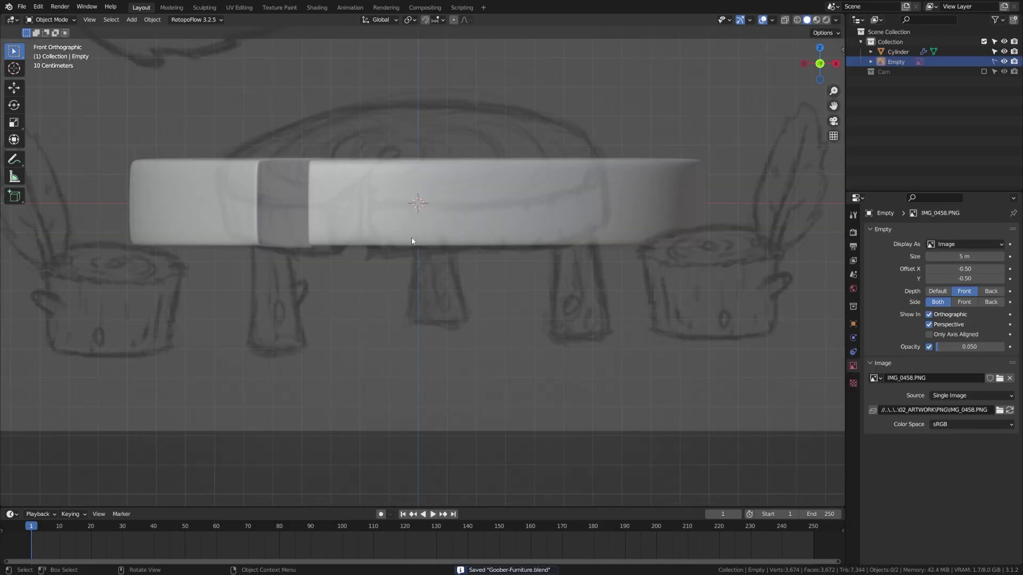
Add a second cylinder, shrink it to leg thickness and place it directly under the left part of the tabletop.
key("shift+a")
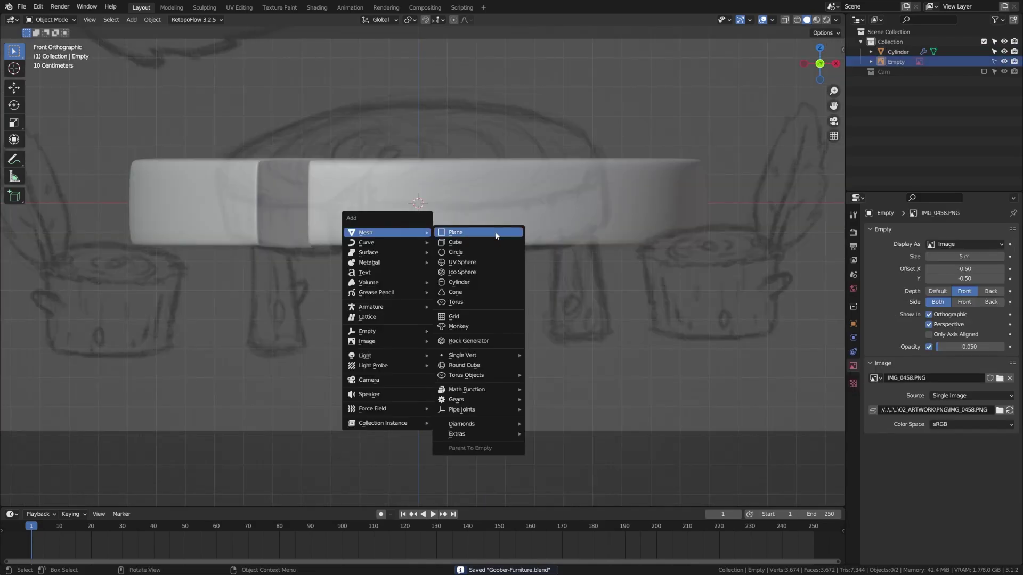
left_click(474, 282)
scroll(430, 264, "down", 5)
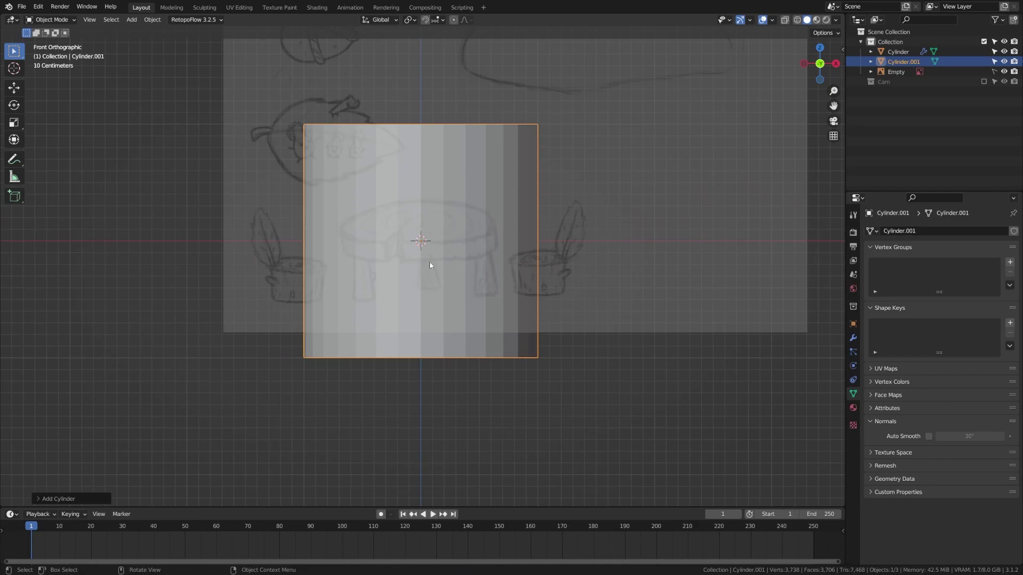
key("s")
key("z")
left_click(456, 241)
key("g")
left_click(376, 270)
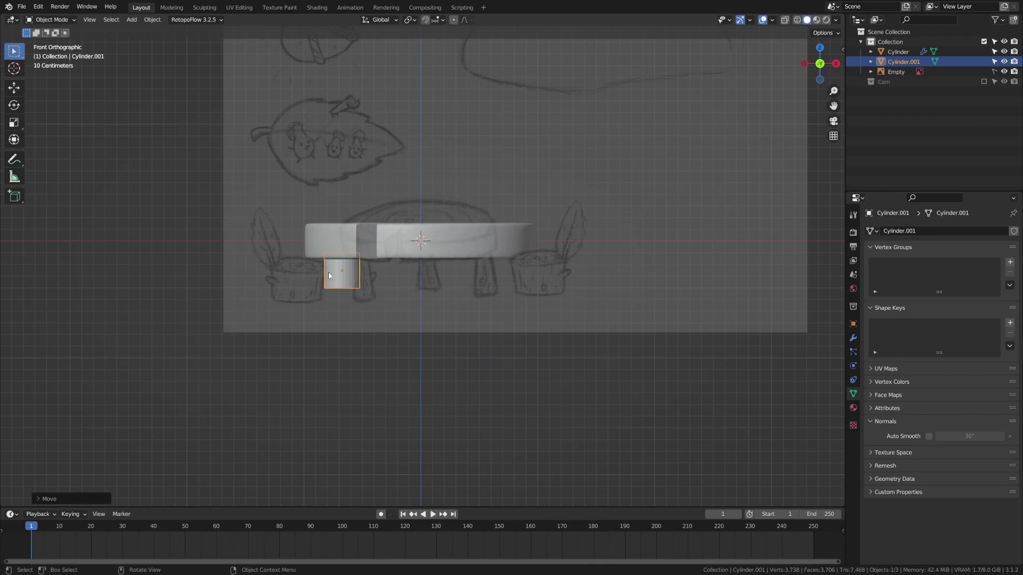
scroll(330, 290, "up", 2)
key("s")
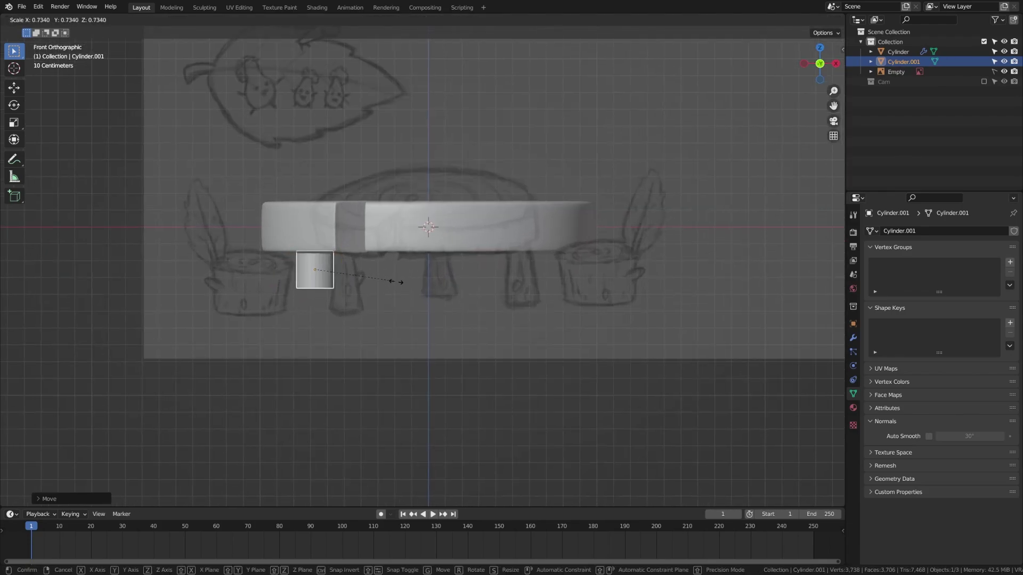
left_click(397, 285)
Lengthen the leg by lowering its bottom vertices about 0.23 m along Z.
key("ctrl+Tab")
left_click(358, 293)
key("z")
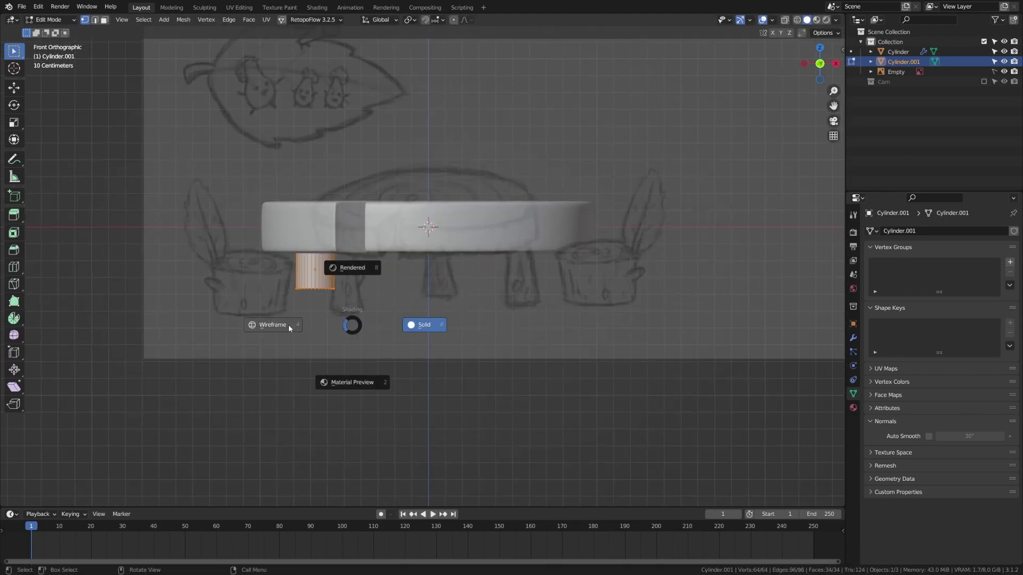
left_click(289, 329)
left_click_drag(284, 280, 386, 319)
key("g")
key("z")
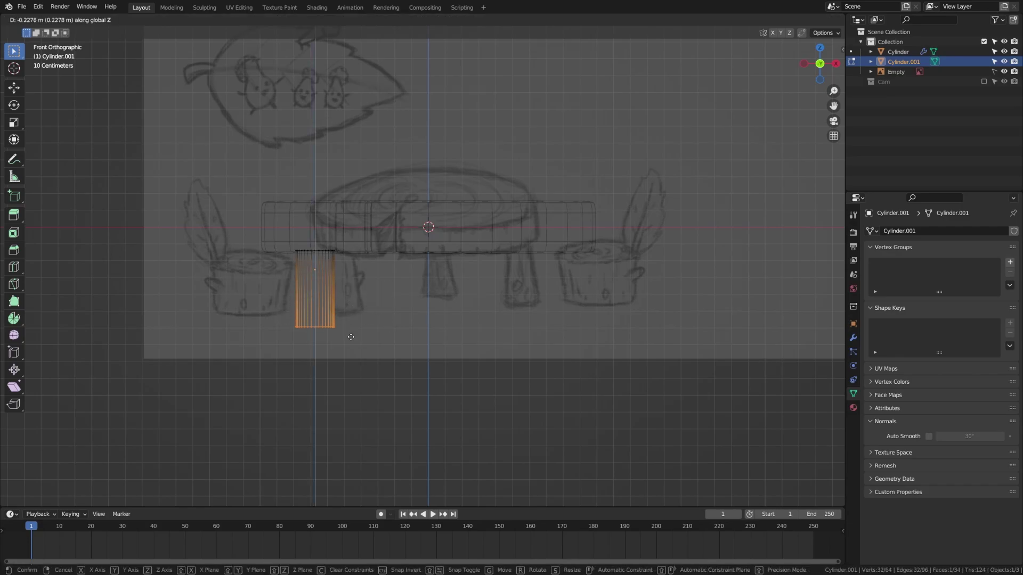
left_click(350, 336)
Scale the leg's bottom ring outward so the leg flares toward the floor, and save the file.
key("s")
left_click(364, 337)
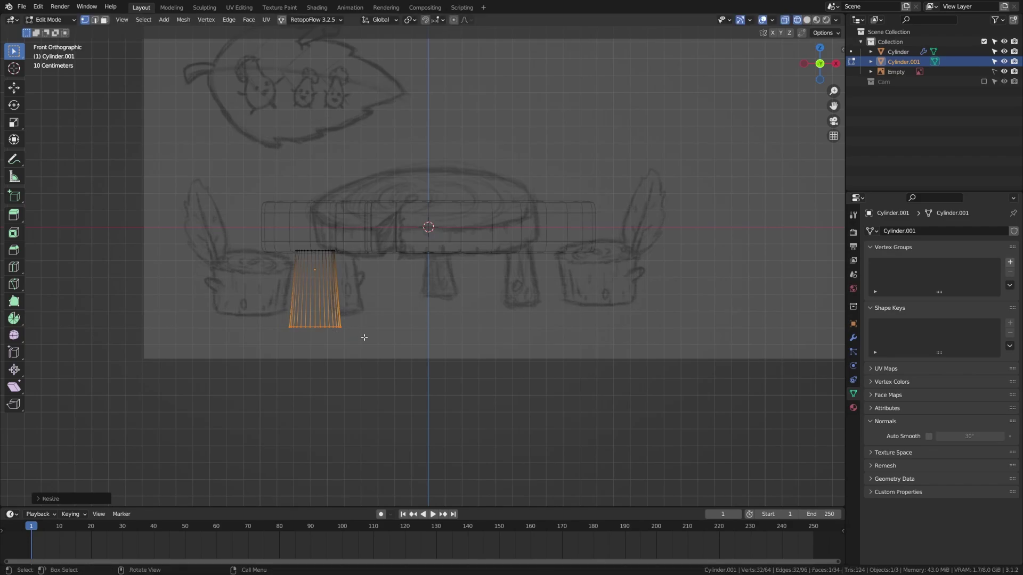
key("alt+a")
key("Tab")
key("ctrl+s")
key("shift+z")
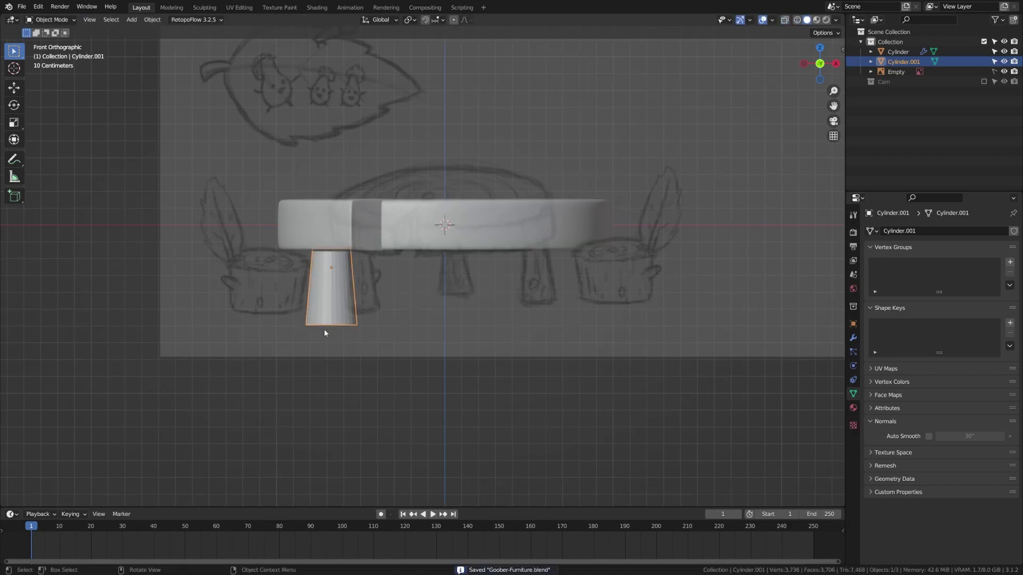
Isolate the leg in local view and delete its top cap face.
key("KP_Divide")
key("Tab")
key("2")
middle_click_drag(384, 334, 386, 207)
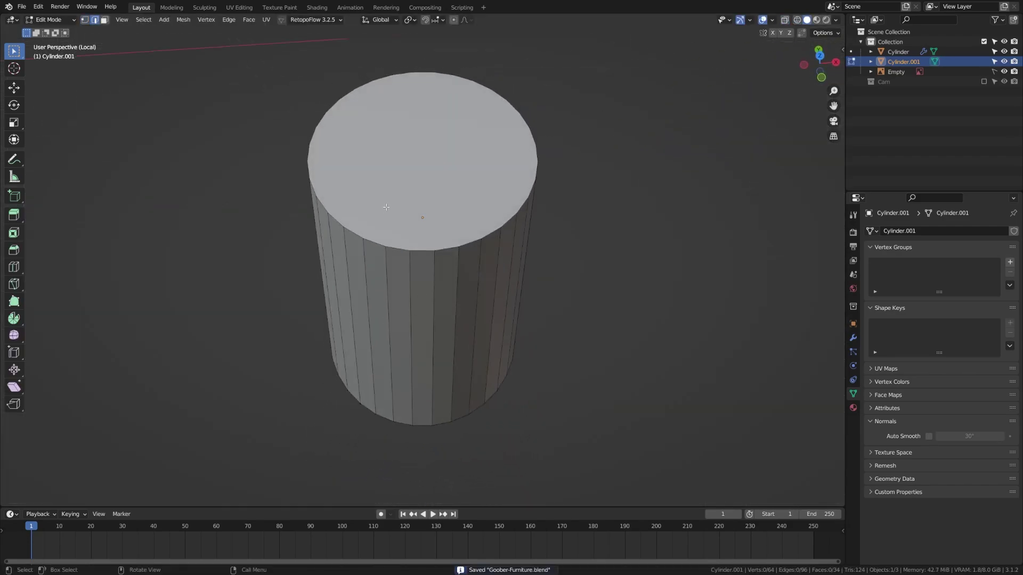
left_click(407, 174)
key("x")
left_click(394, 180)
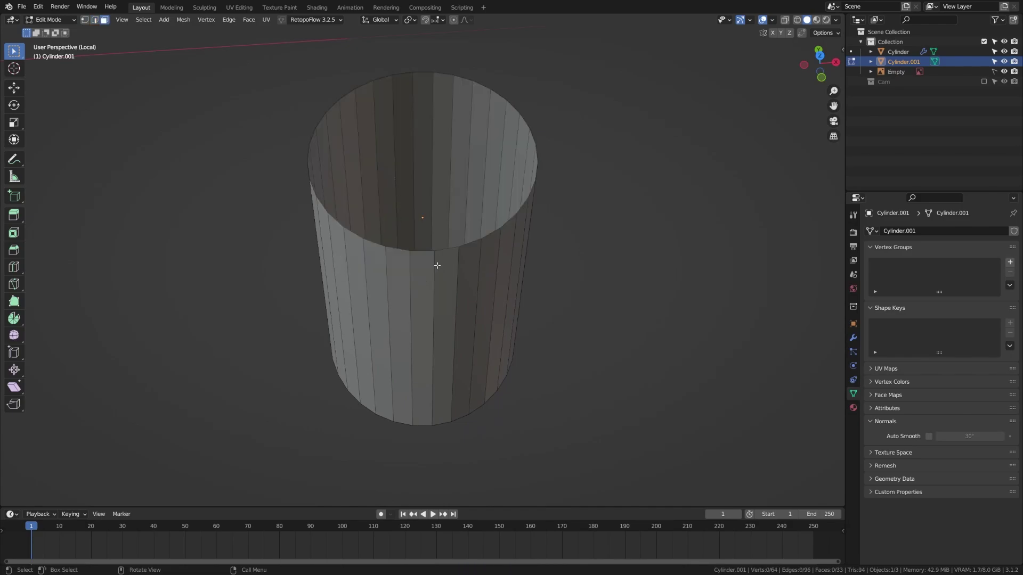
Round off the leg's bottom edge with a multi-segment bevel.
key("KP_1")
mouse_move(440, 369)
middle_mouse_down("shift")
mouse_move(420, 290)
mouse_move(403, 278)
middle_mouse_up("shift")
key("1")
key("z")
left_click(287, 361)
left_click_drag(224, 337, 507, 376)
key("2")
key("ctrl+b")
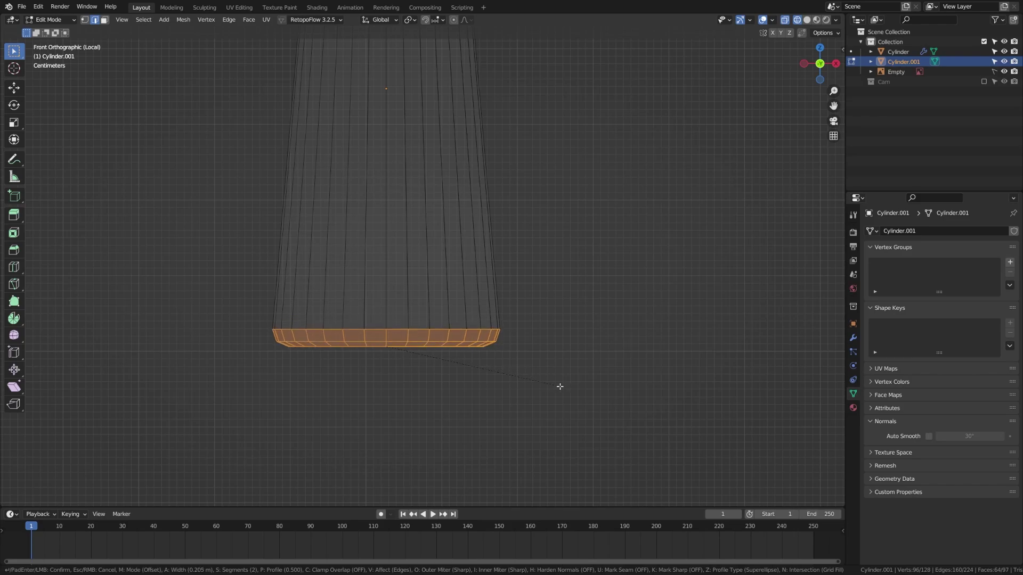
left_click(560, 386)
key("alt+a")
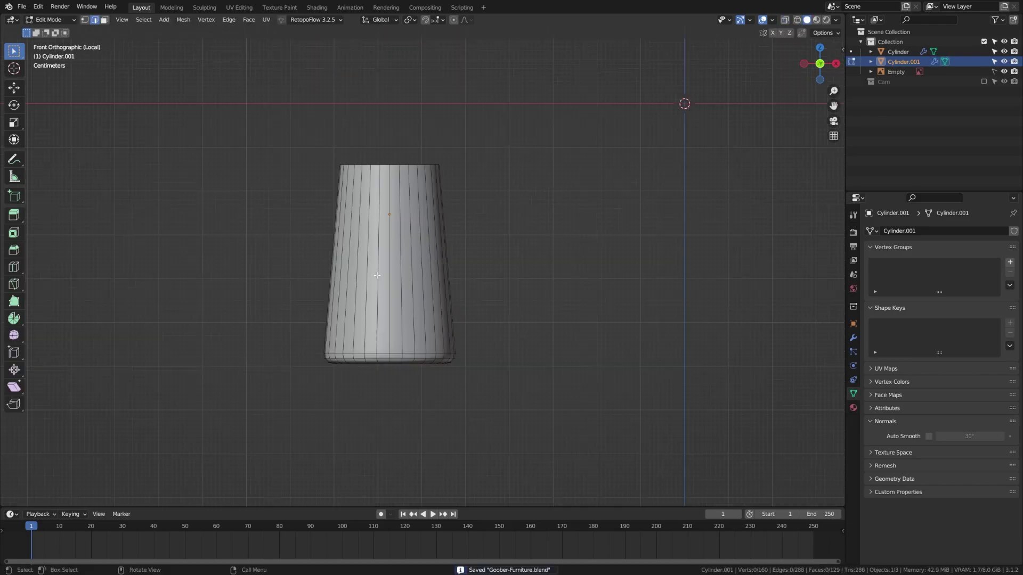
Add a series of evenly spaced horizontal loop cuts along the leg and save the file.
key("ctrl+r")
scroll(337, 259, "up", 11)
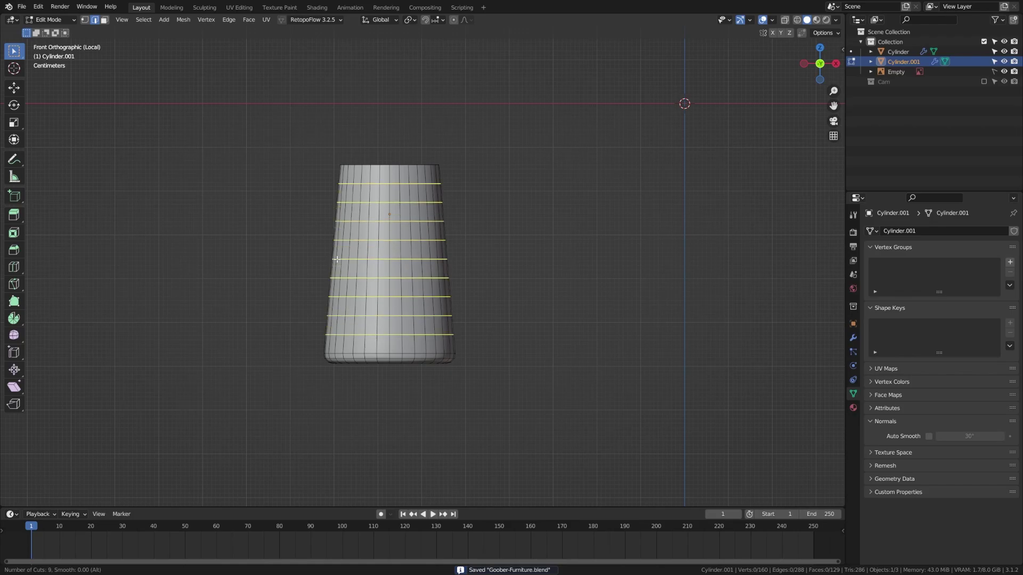
left_click(337, 259)
right_click(337, 260)
key("Tab")
key("alt+a")
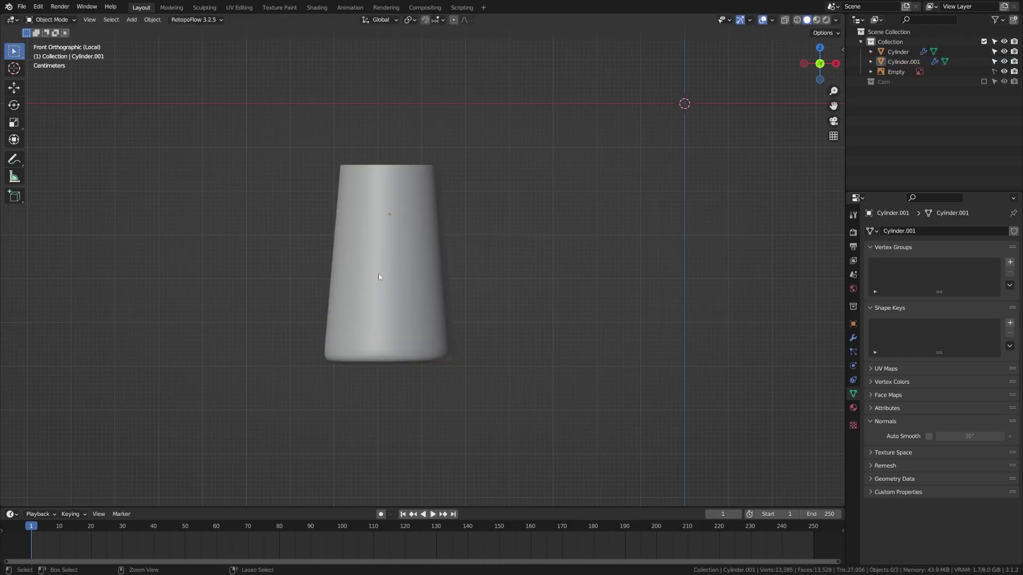
key("ctrl+s")
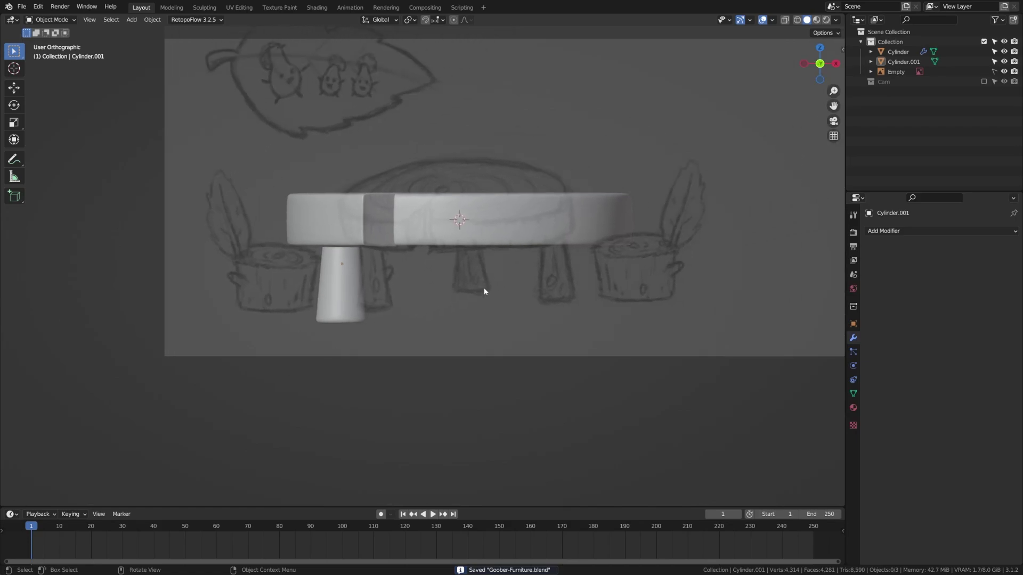
Extrude four faces on the front of the leg outward and scale them down into a small branch stub.
key("KP_1")
scroll(295, 324, "up", 3)
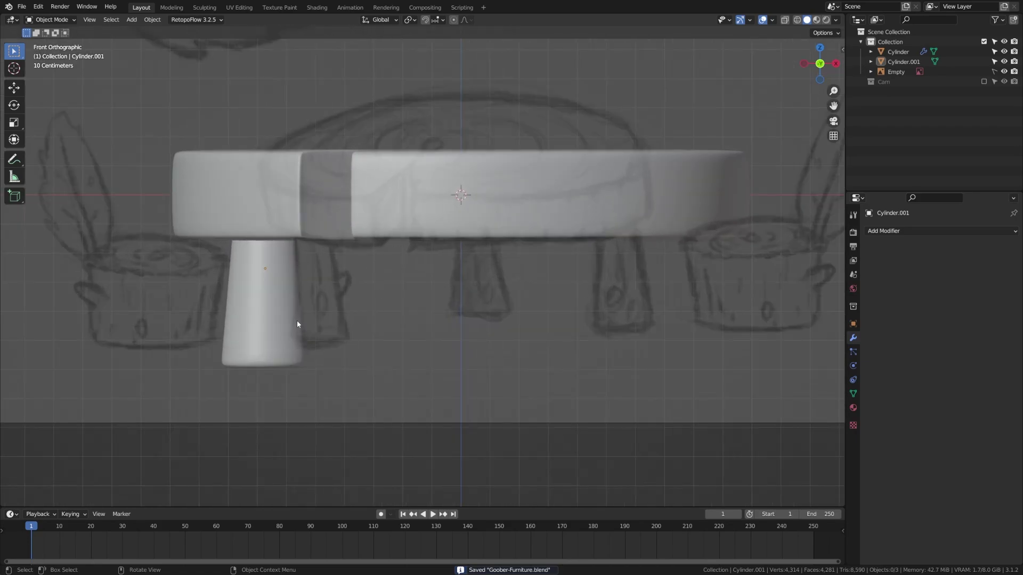
left_click(296, 320)
key("Tab")
scroll(296, 321, "up", 4)
left_click(142, 341, "shift")
key("KP_3")
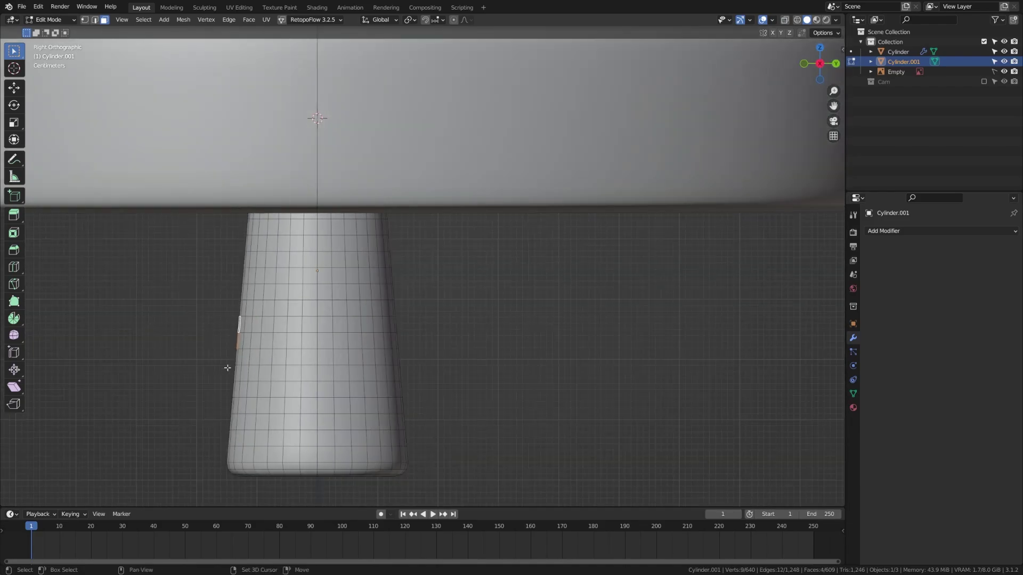
key("e")
left_click(293, 351)
key("s")
left_click(271, 336)
Give the leg a level 1 Subdivision modifier and switch the viewport to wireframe shading.
key("Tab")
key("ctrl+1")
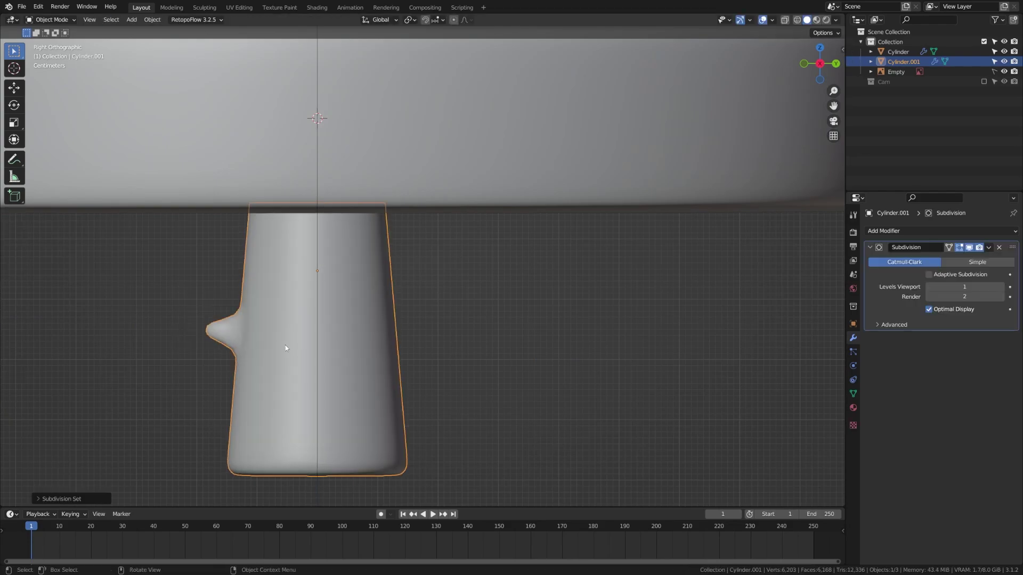
key("z")
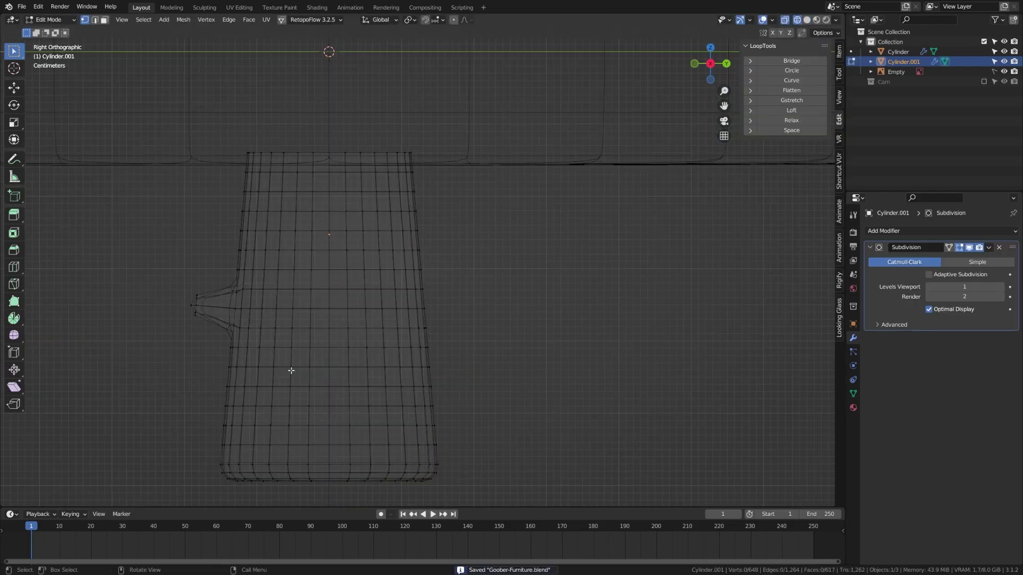
Add a centred loop cut around the branch stub, then rotate and move its outer section to angle it upward.
middle_click_drag(292, 370, 314, 368, "shift")
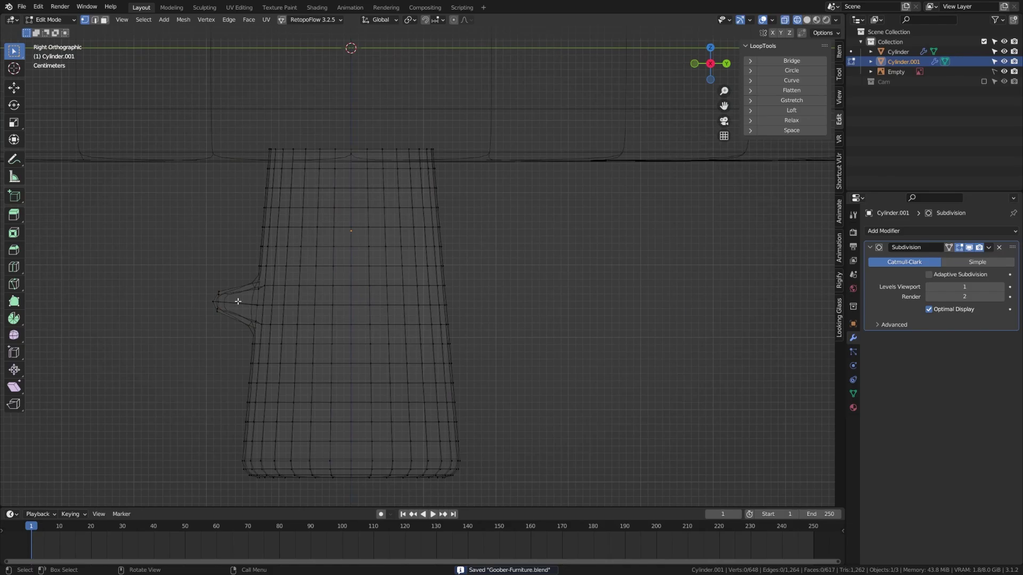
key("ctrl+r")
left_click(238, 302)
right_click(238, 302)
key("alt+a")
left_click_drag(194, 271, 243, 331)
key("r")
left_click(295, 372)
key("g")
left_click(301, 368)
key("r")
left_click(303, 387)
Rotate and move the tip of the branch stub so it curves further upward.
key("alt+a")
left_click_drag(203, 277, 231, 311)
key("r")
left_click(326, 329)
key("g")
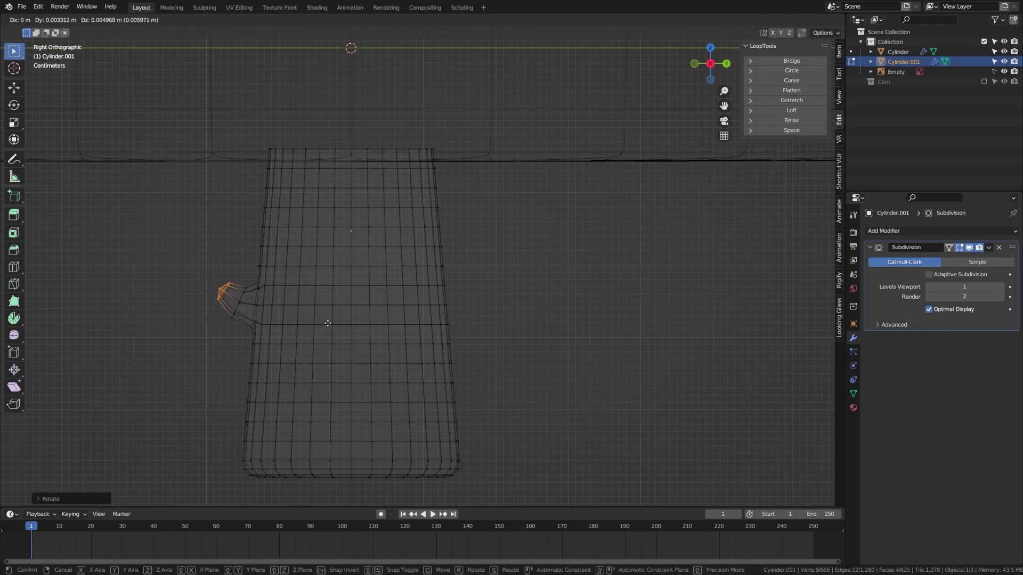
left_click(327, 323)
key("alt+a")
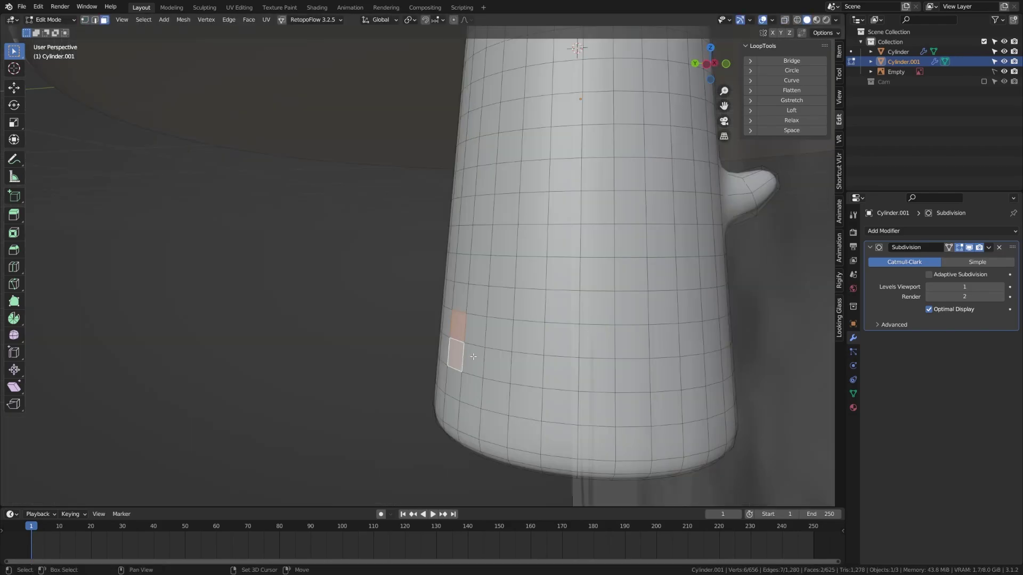
Extrude four faces low on another side of the leg outward and scale them down into a second, smaller stub.
key("e")
middle_click_drag(527, 362, 568, 339)
left_click(466, 365)
key("s")
left_click(484, 357)
key("alt+a")
Show the Subdivision result on the editing cage and round the edge loop at the small stub's base with LoopTools Circle.
key("Tab")
key("Tab")
left_click(948, 247)
key("2")
middle_click_drag(496, 399, 544, 354)
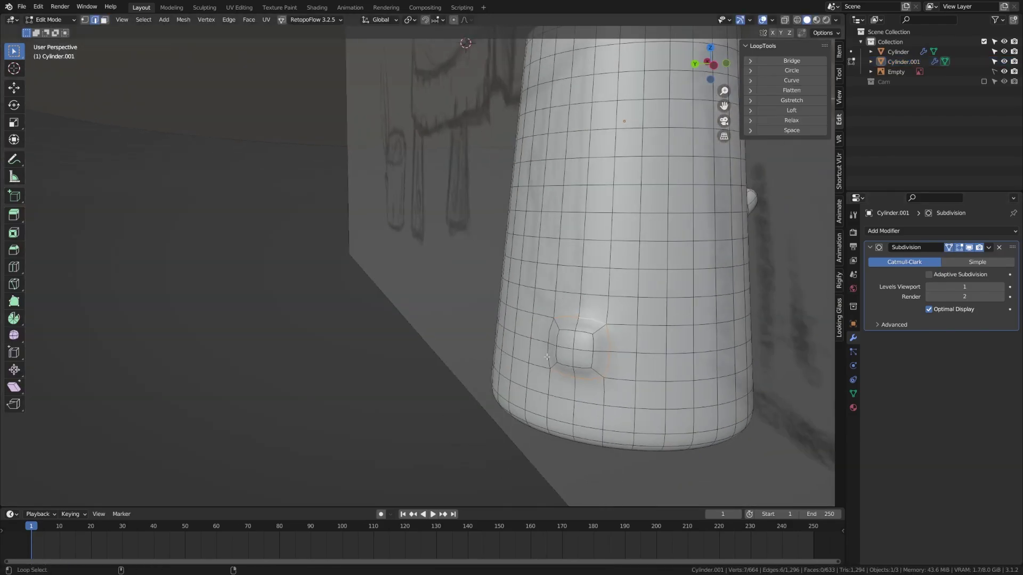
left_click(803, 71)
Adjust vertices on the leg in vertex mode to refine the lower stub's shape, then save the file.
scroll(624, 348, "down", 4)
key("Tab")
key("a")
key("alt+a")
middle_click_drag(624, 347, 334, 346)
left_click(432, 341)
scroll(432, 341, "up", 4)
key("Tab")
key("1")
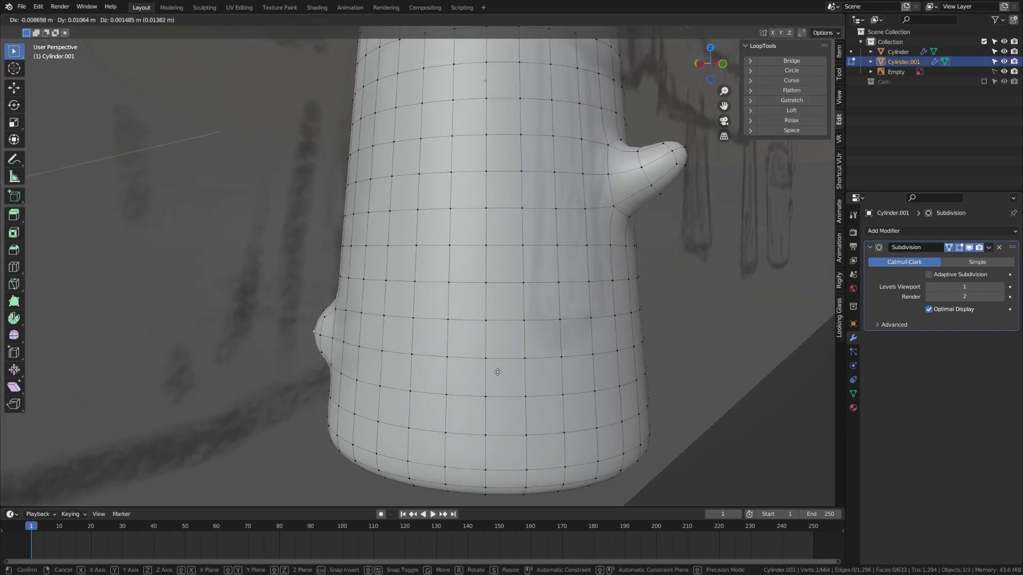
key("Tab")
key("ctrl+s")
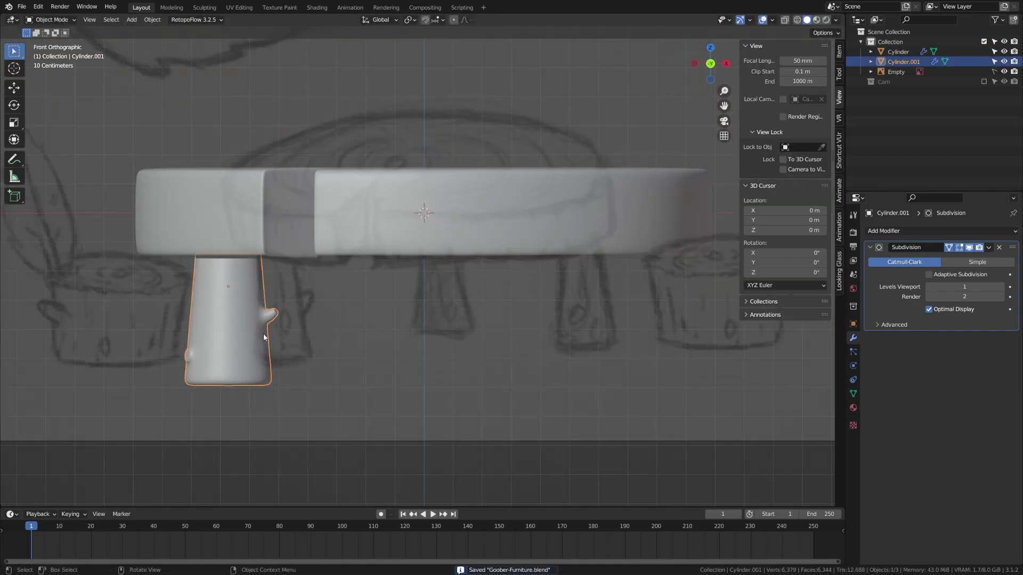
Duplicate the leg in the top wireframe view, place the copy under the back-right part of the tabletop and rotate it.
key("KP_7")
key("z")
left_click(198, 336)
scroll(295, 337, "down", 5)
key("shift+d")
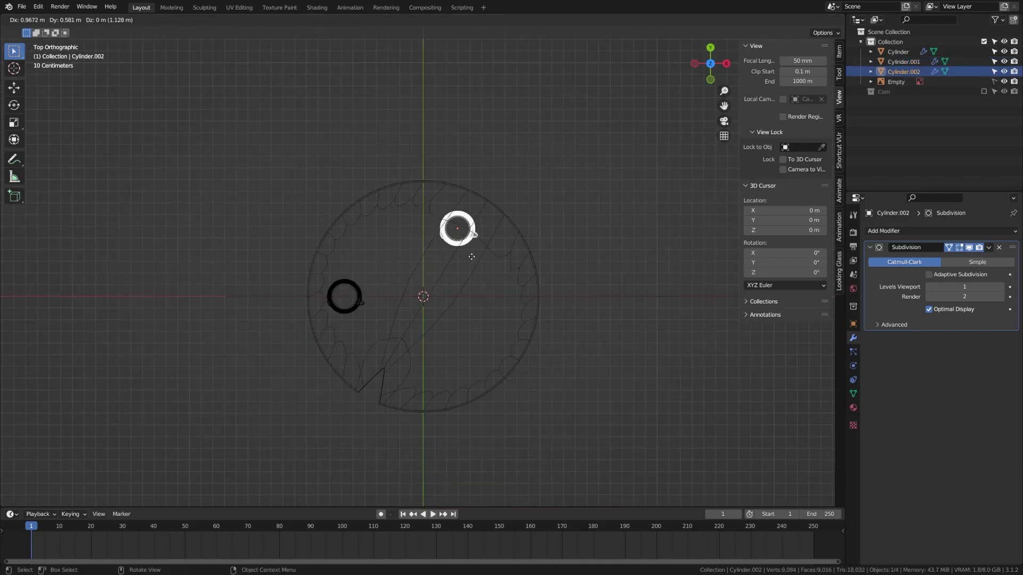
left_click(468, 264)
key("r")
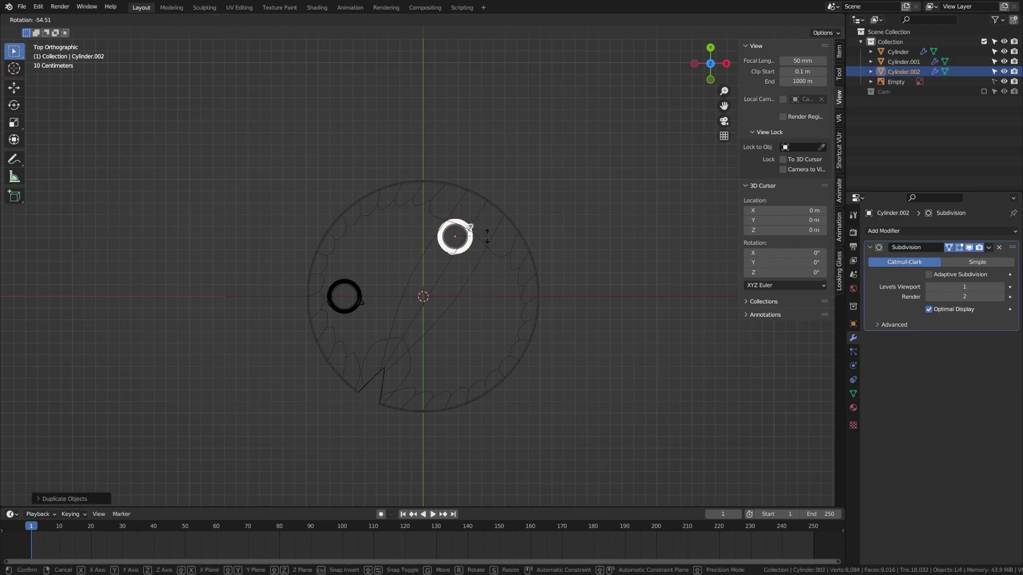
left_click(442, 222)
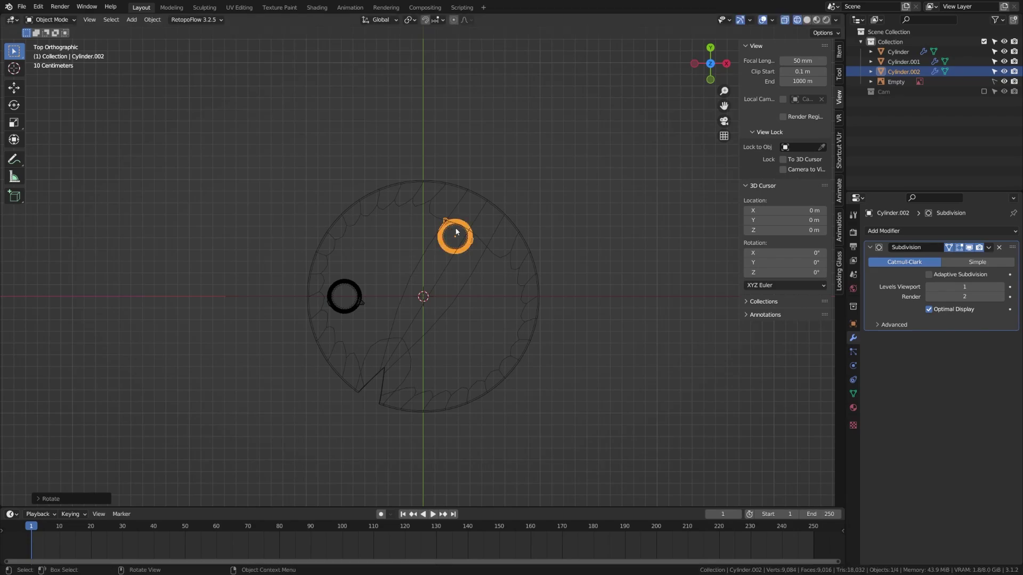
Duplicate the back-right leg to the front-right part of the tabletop and rotate the copy to turn its stubs.
key("shift+d")
left_click(494, 379)
key("r")
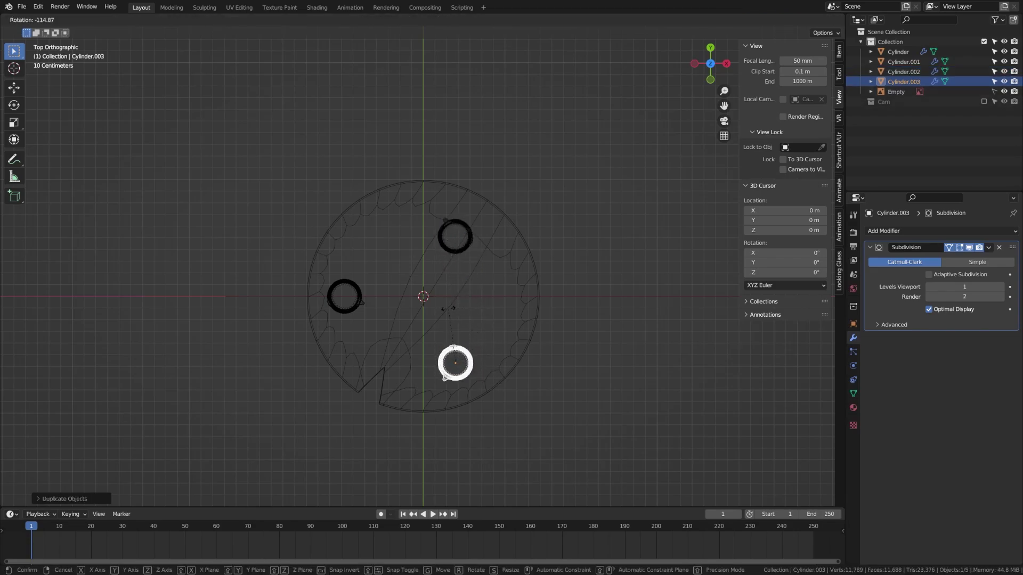
left_click(439, 312)
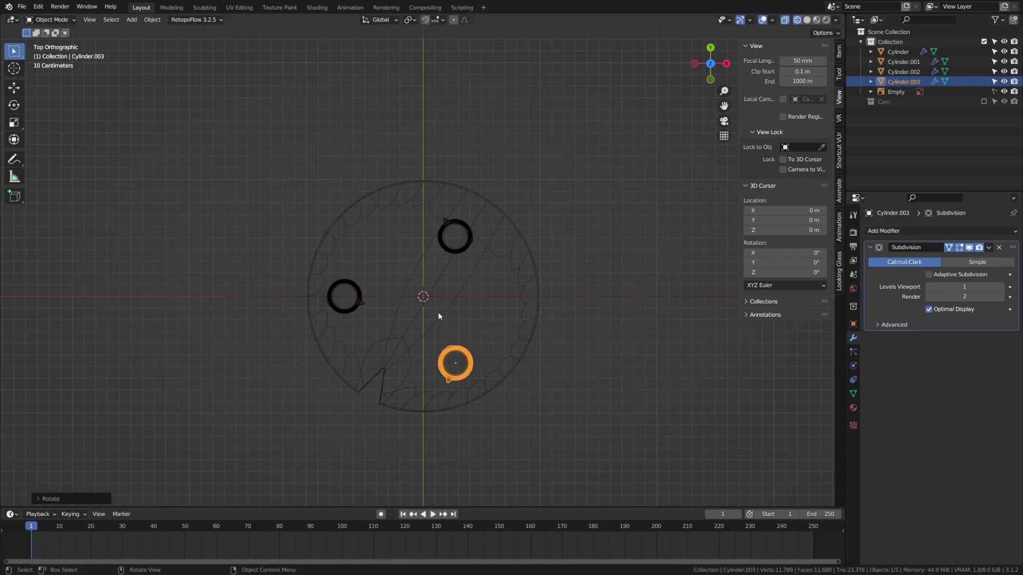
left_click(475, 403)
Move the front-right leg's top vertices inward using smooth proportional editing with a radius of about 0.42 m.
key("alt+z")
mouse_move(455, 431)
middle_mouse_down()
mouse_move(456, 333)
mouse_move(338, 287)
middle_mouse_up()
left_click(333, 287)
key("shift+z")
key("Tab")
scroll(415, 277, "up", 3)
scroll(345, 298, "up", 2)
key("1")
left_click_drag(138, 239, 251, 257)
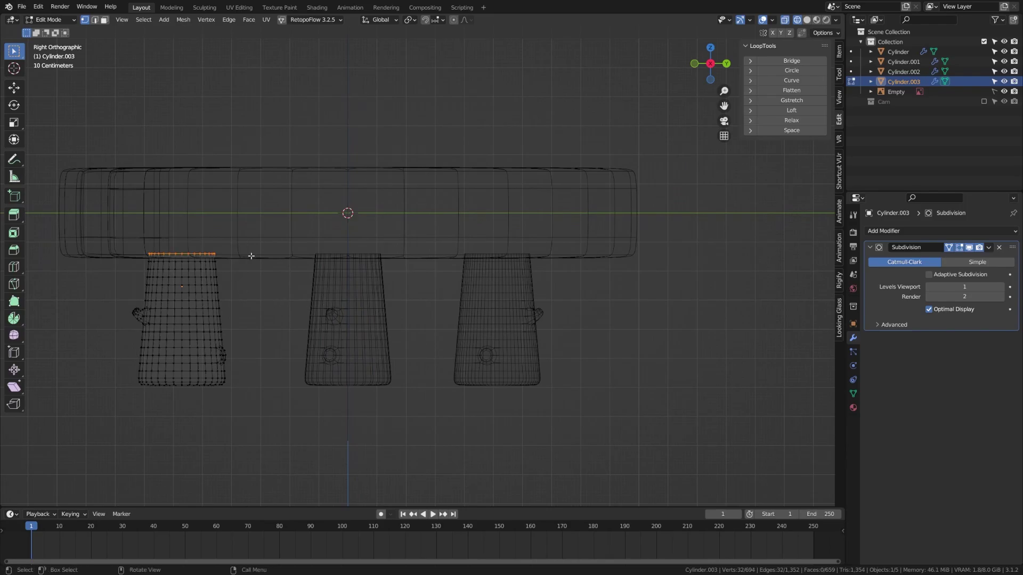
scroll(251, 255, "down", 2)
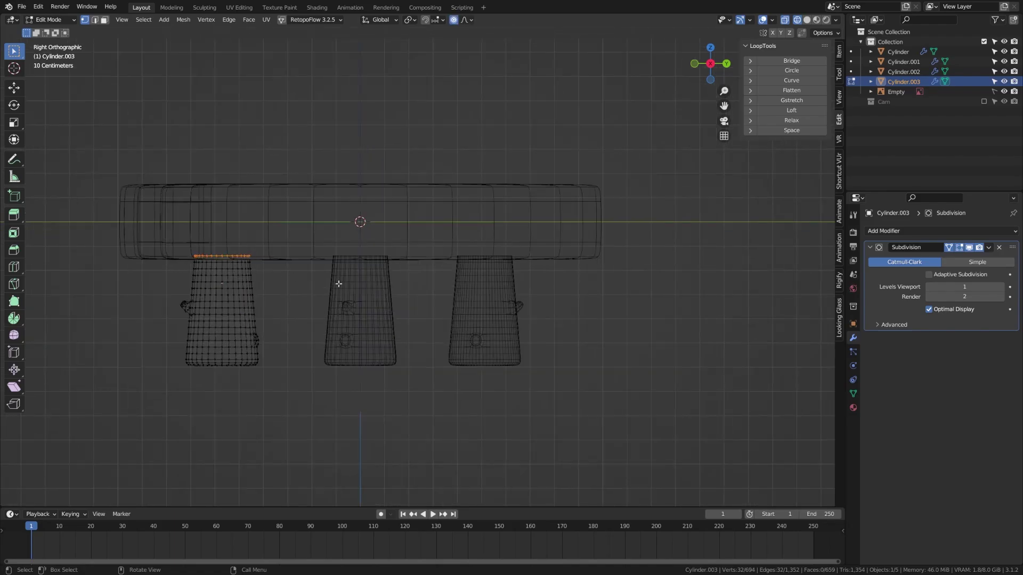
key("g")
scroll(240, 268, "up", 14)
scroll(250, 267, "down", 5)
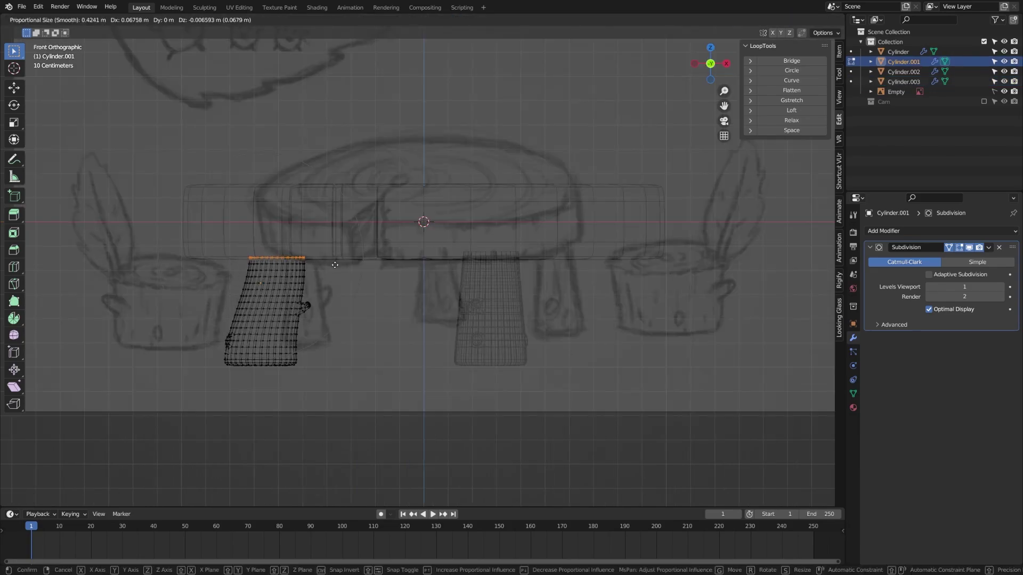
Bend the left leg by moving and rotating its top vertices inward in the front view with proportional editing.
left_click(335, 265)
key("r")
left_click(362, 292)
key("g")
left_click(362, 287)
left_click(384, 302)
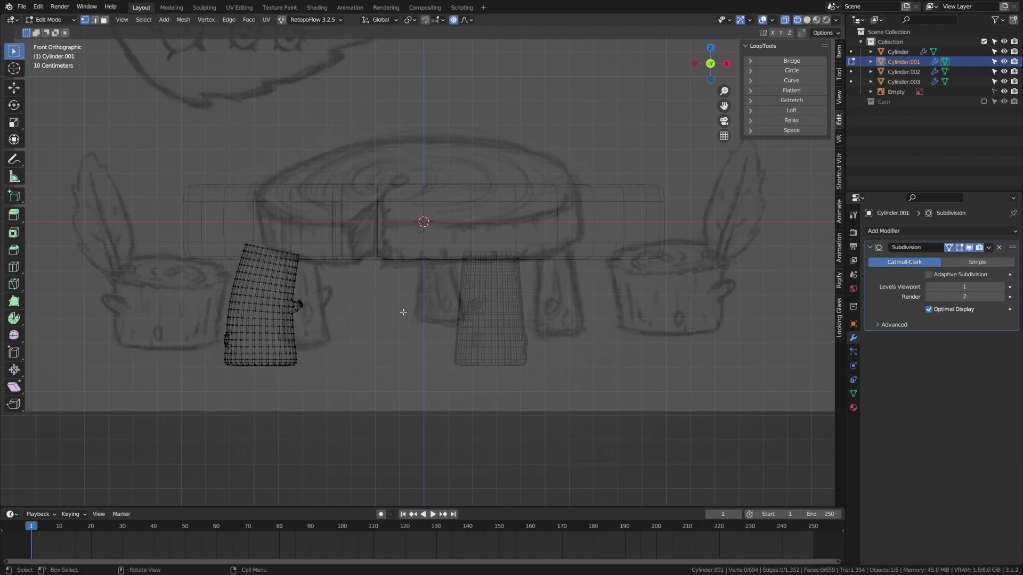
Switch editing to the back-right leg and rotate and move its top vertices in the right view to bend it inward.
key("KP_3")
key("alt+q")
key("r")
left_click(558, 272)
key("g")
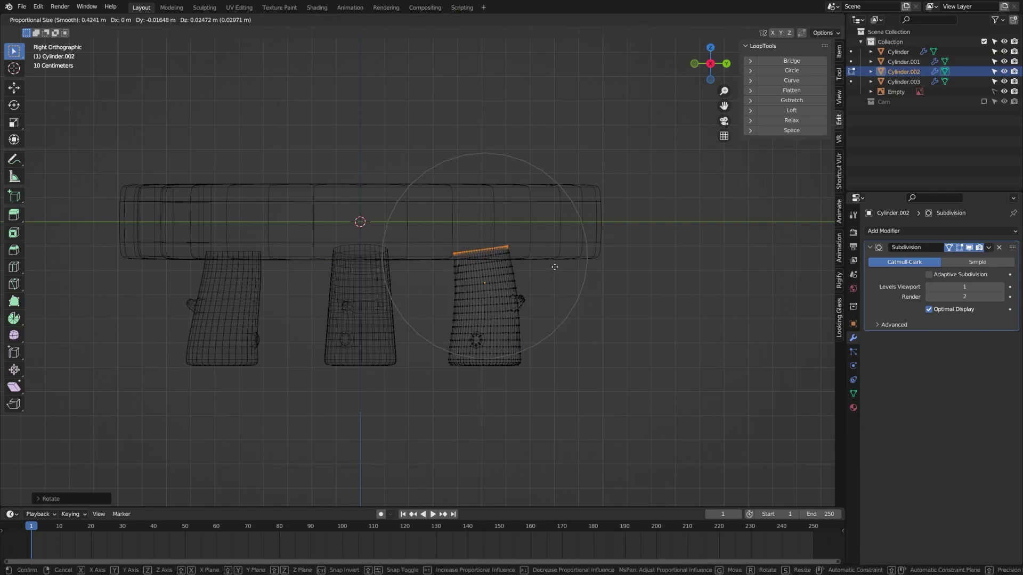
left_click(554, 267)
left_click(546, 271)
key("Tab")
Convert the tabletop and all three legs to mesh, then join them into one object named Table.
left_click(432, 366)
key("z")
left_click(506, 373)
scroll(483, 360, "down", 4)
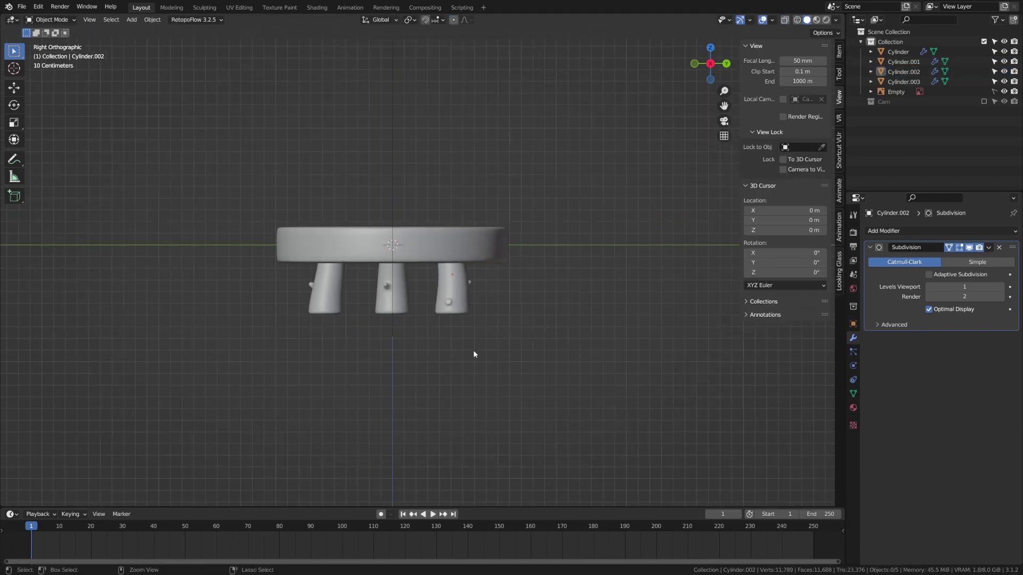
key("KP_1")
key("a")
key("F3")
type("CONVER")
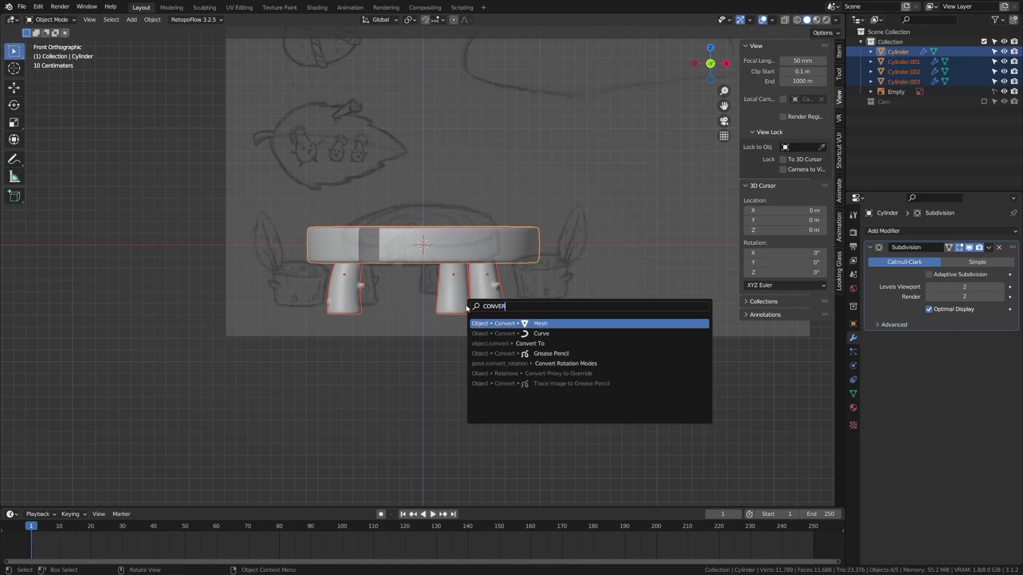
key("Return")
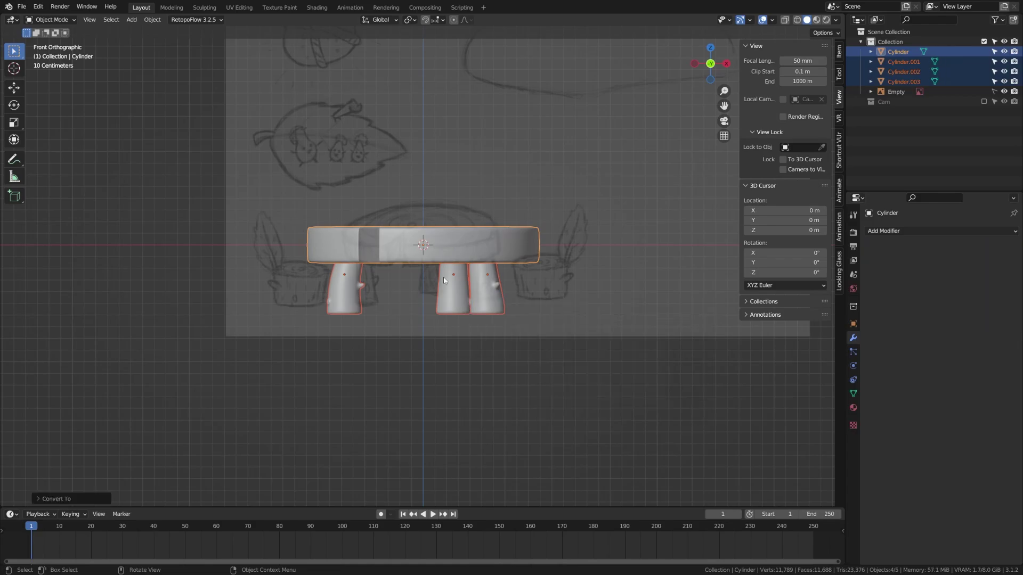
key("ctrl+j")
key("F2")
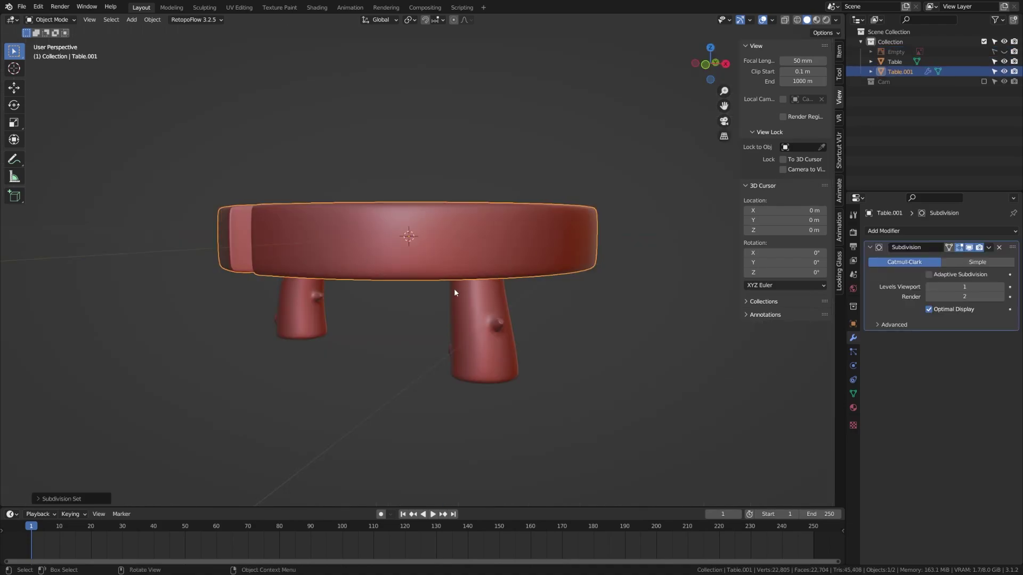
Apply the level 1 Subdivision modifier on the separated tabletop and rejoin it with the legs.
left_click(988, 247)
left_click(989, 249)
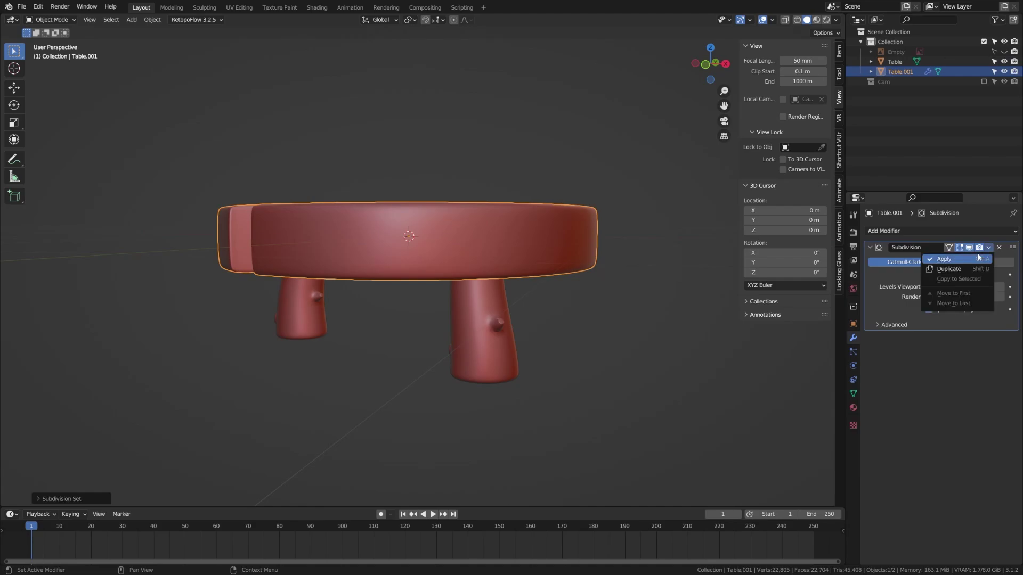
left_click(953, 261)
key("Tab")
Sculpt uneven bark-like ridges over the table legs in Sculpt Mode and save the file.
key("ctrl+Tab")
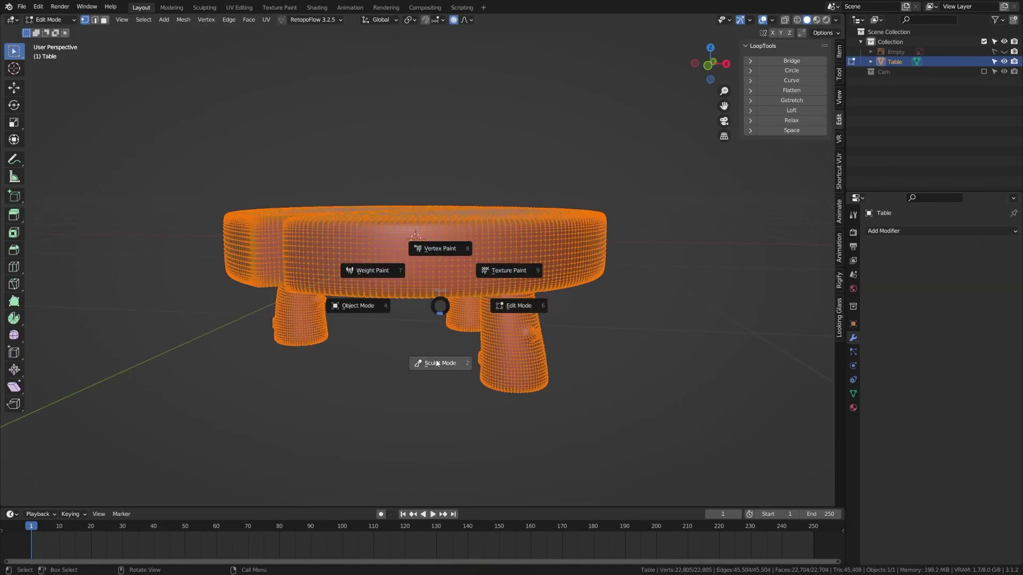
left_click(380, 339)
middle_click_drag(516, 333, 445, 349)
scroll(445, 349, "up", 3)
left_click_drag(410, 255, 390, 282)
left_click_drag(413, 417, 418, 326)
mouse_move(298, 266)
middle_mouse_down()
mouse_move(247, 261)
mouse_move(374, 261)
middle_mouse_up()
left_click_drag(464, 269, 460, 341)
middle_click_drag(460, 341, 546, 336)
left_click_drag(467, 240, 466, 251)
mouse_move(466, 252)
middle_mouse_down()
mouse_move(475, 175)
mouse_move(370, 349)
mouse_move(446, 345)
mouse_move(383, 285)
middle_mouse_up()
key("ctrl+Tab")
key("ctrl+s")
scroll(447, 220, "down", 3)
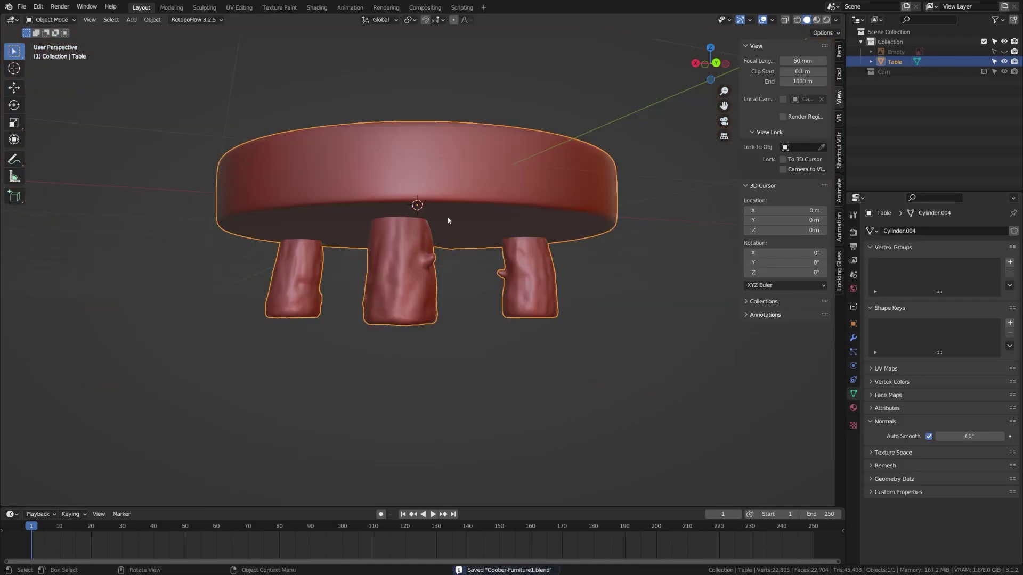
Sculpt rough bark texture around the tabletop's rim with the Clay Strips brush while the legs are masked.
key("ctrl+Tab")
mouse_move(447, 220)
middle_mouse_down()
mouse_move(500, 209)
mouse_move(308, 256)
middle_mouse_up()
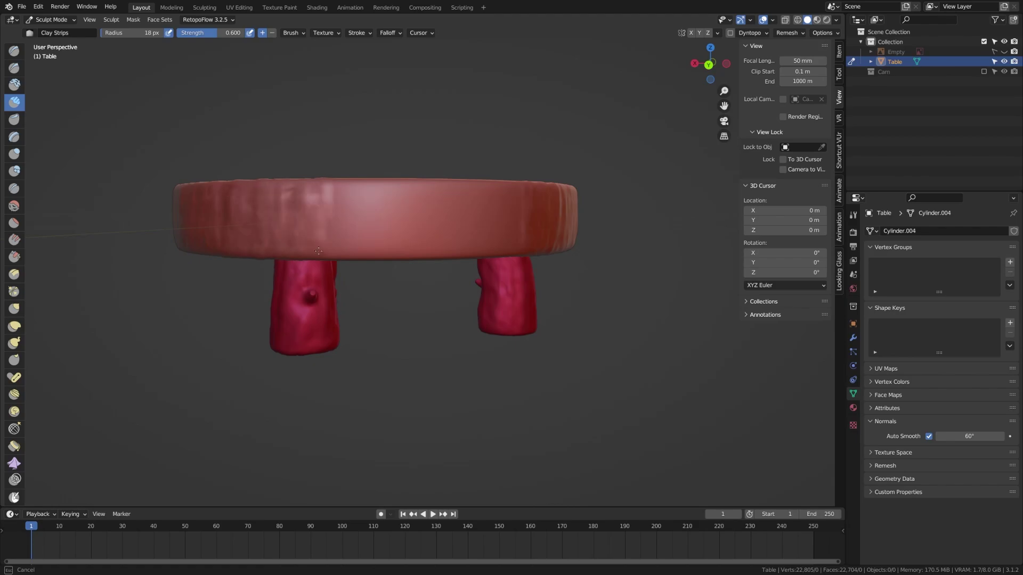
middle_click_drag(308, 256, 315, 269)
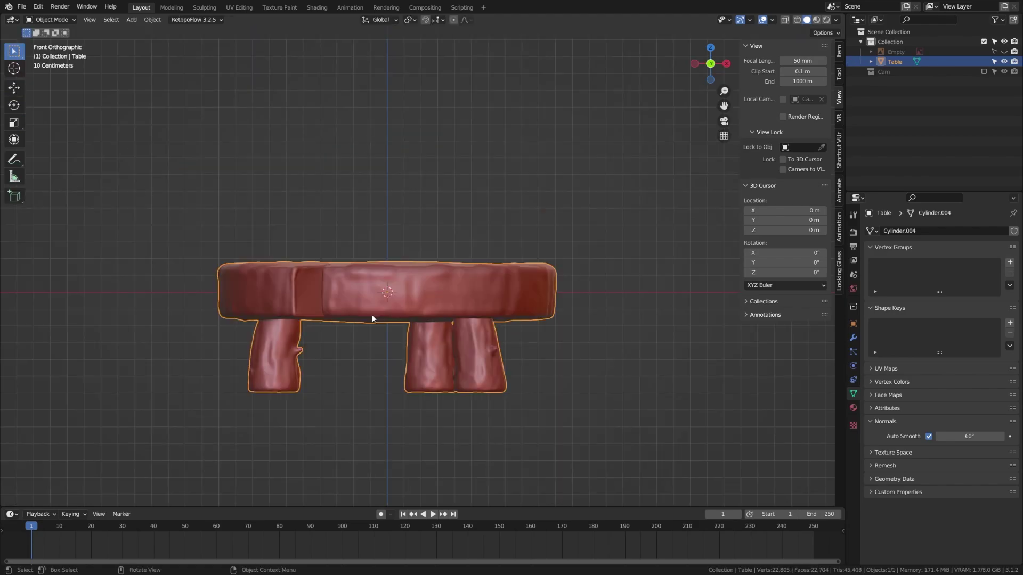
Fit a lattice around the table and set its U, V and W resolution to 4.
key("F3")
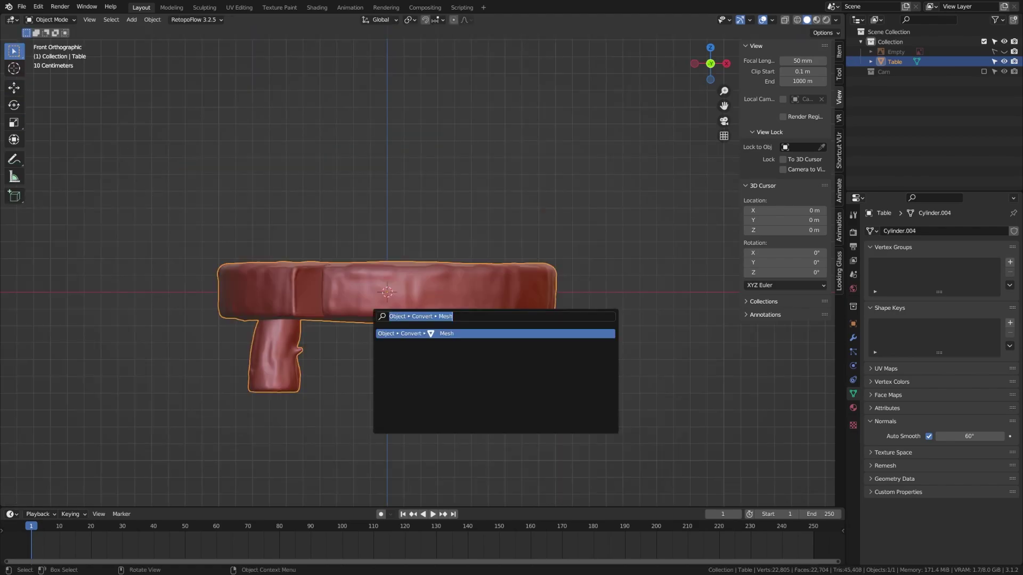
type("lattice")
key("Return")
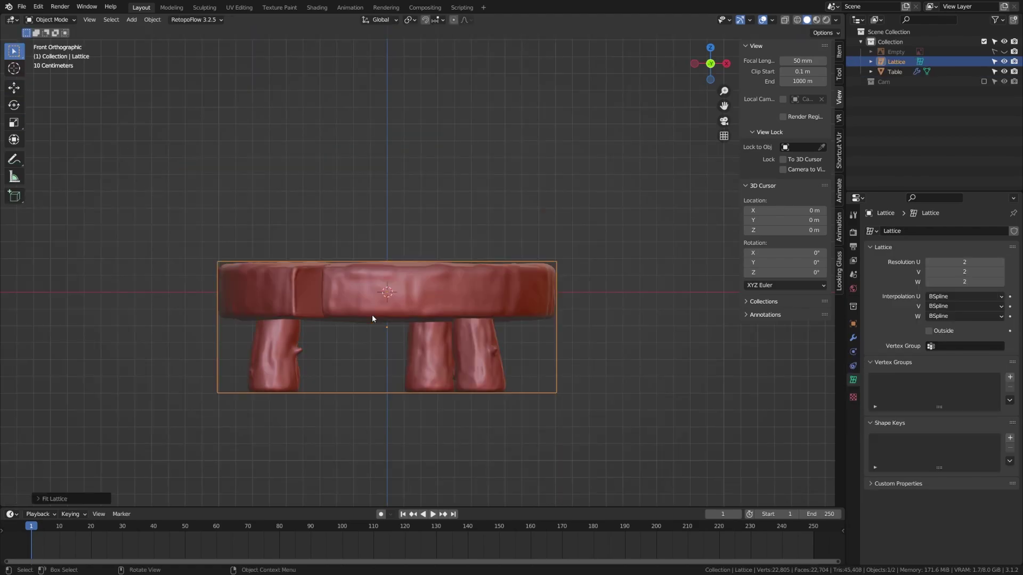
left_click(1000, 262)
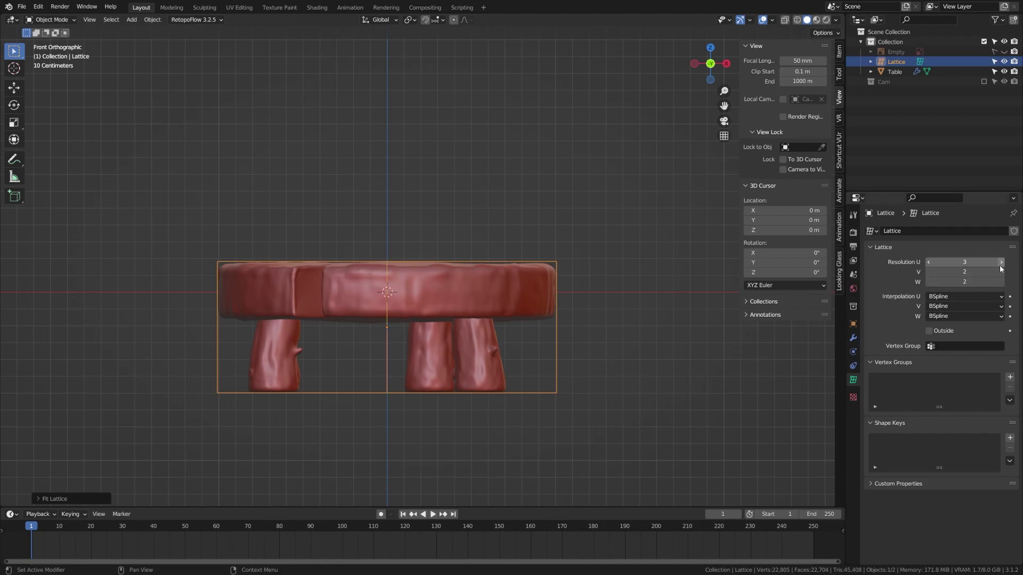
left_click(1001, 272)
left_click(1001, 272)
left_click(1001, 281)
left_click(1001, 282)
Rotate the lattice points around the tabletop's right half in the front view to tilt that end downward.
key("Tab")
left_click_drag(406, 227, 598, 288)
key("g")
key("Escape")
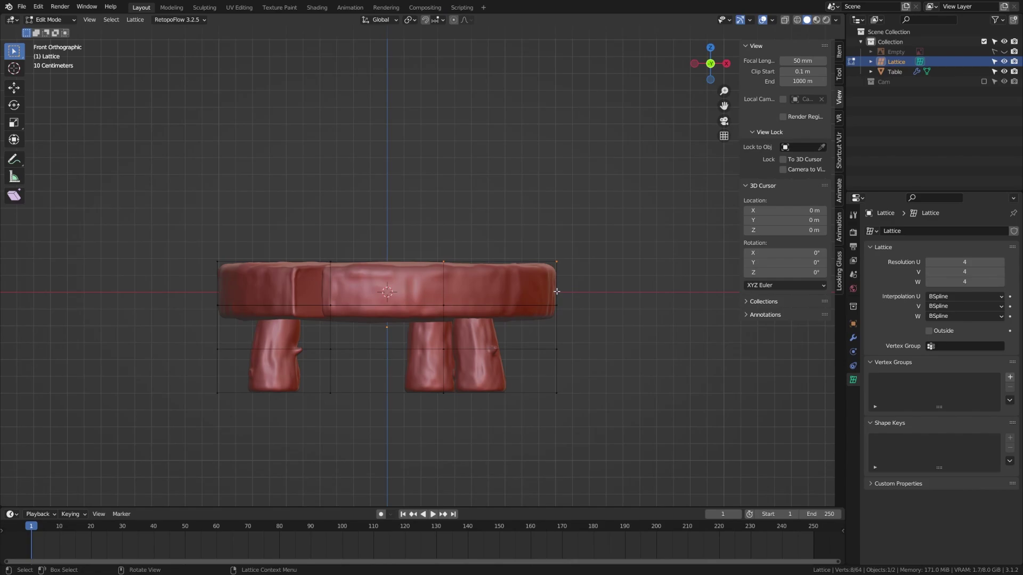
left_click_drag(390, 238, 560, 307)
key("r")
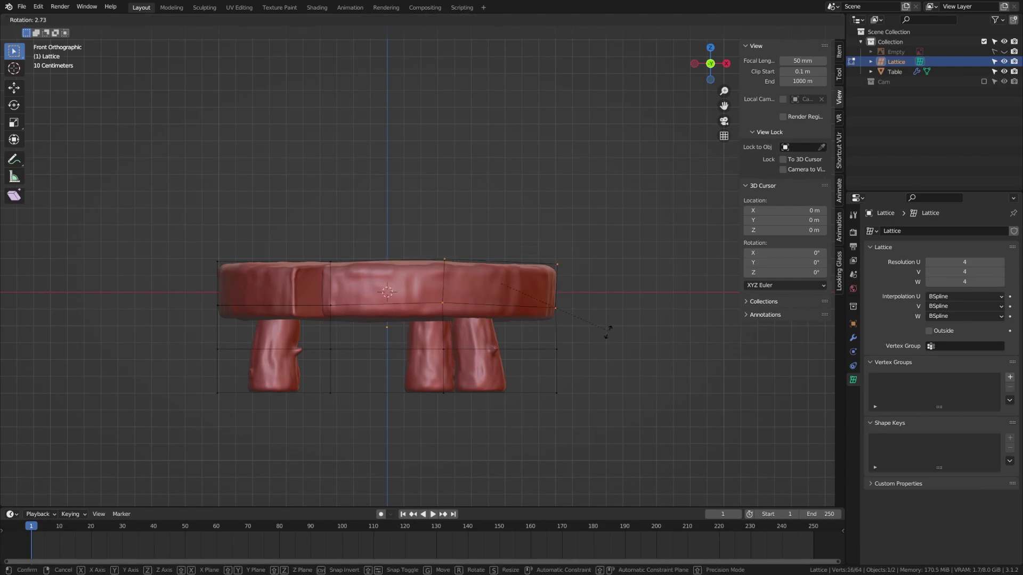
left_click(541, 349)
Move the lattice points above the notch, at the upper-left corner and between the legs to make the table's outline uneven.
left_click_drag(294, 237, 342, 265)
left_click(394, 283)
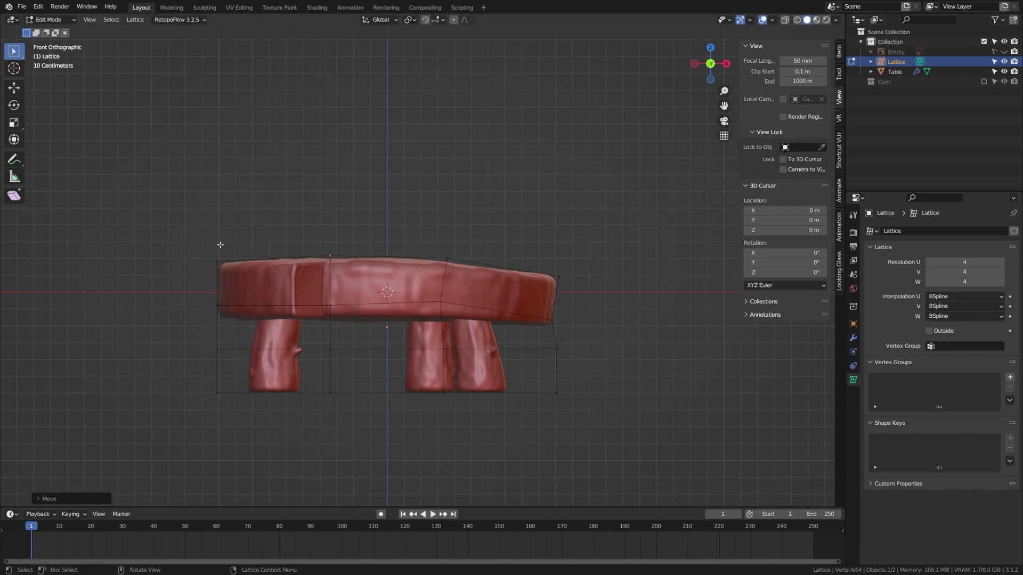
left_click_drag(215, 244, 233, 270)
key("g")
left_click(240, 278)
left_click_drag(309, 336, 348, 363)
key("g")
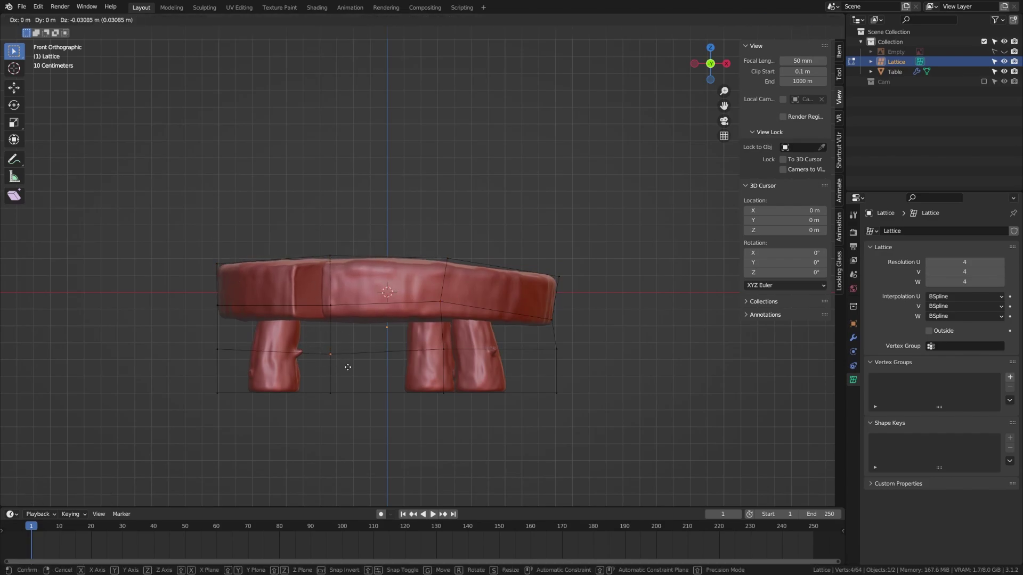
left_click(346, 310)
Move further groups of lattice points along Z around the tabletop's other sides to warp it, then leave Edit Mode.
middle_click_drag(515, 329, 459, 346)
left_click_drag(441, 188, 662, 337)
key("g")
key("z")
left_click(572, 260)
key("alt+a")
key("g")
key("z")
left_click(651, 307)
key("alt+a")
middle_click_drag(535, 322, 430, 285)
left_click_drag(382, 296, 418, 323)
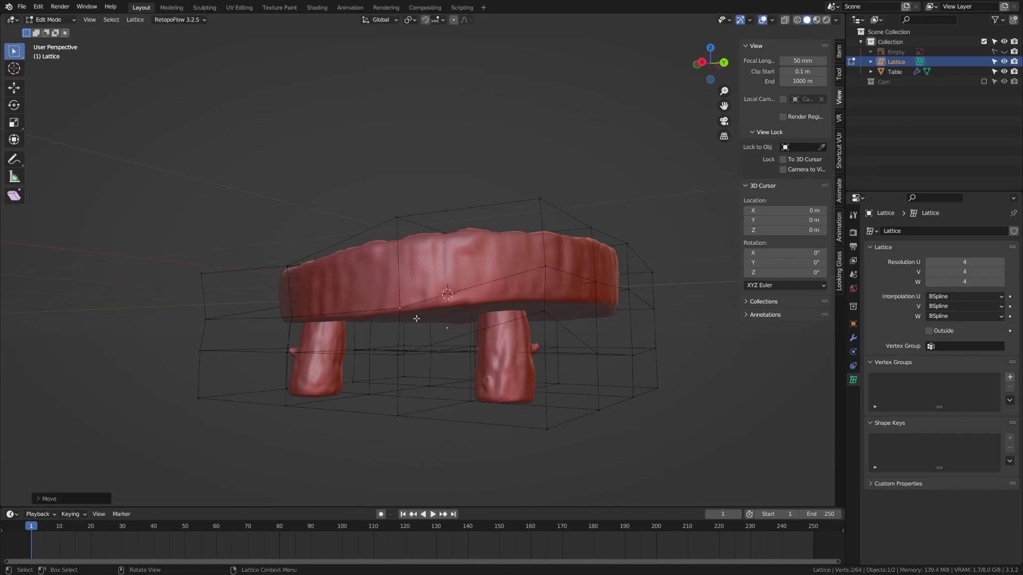
key("Tab")
Apply the Lattice modifier to the table and delete the lattice object.
left_click(368, 303)
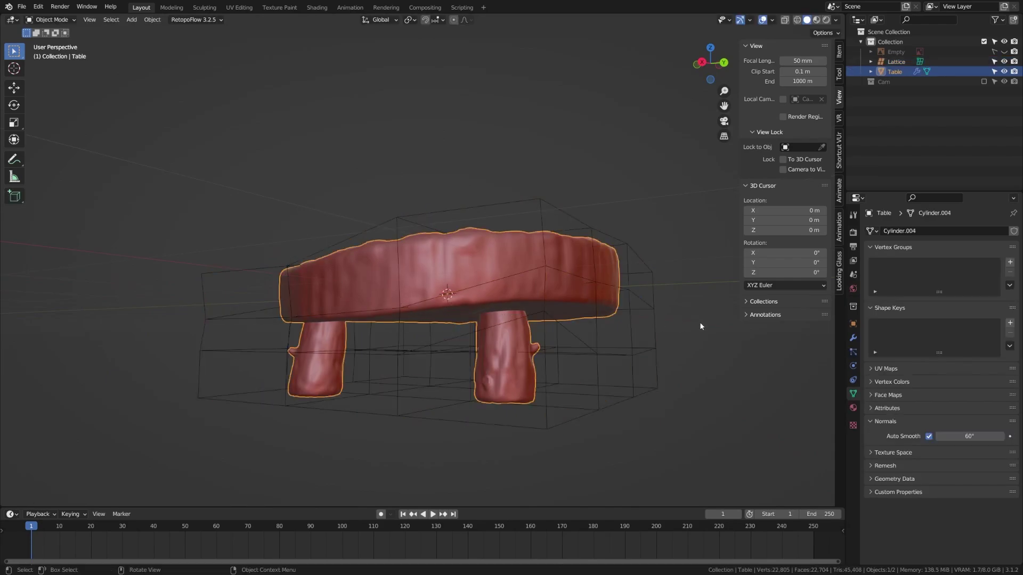
left_click(852, 338)
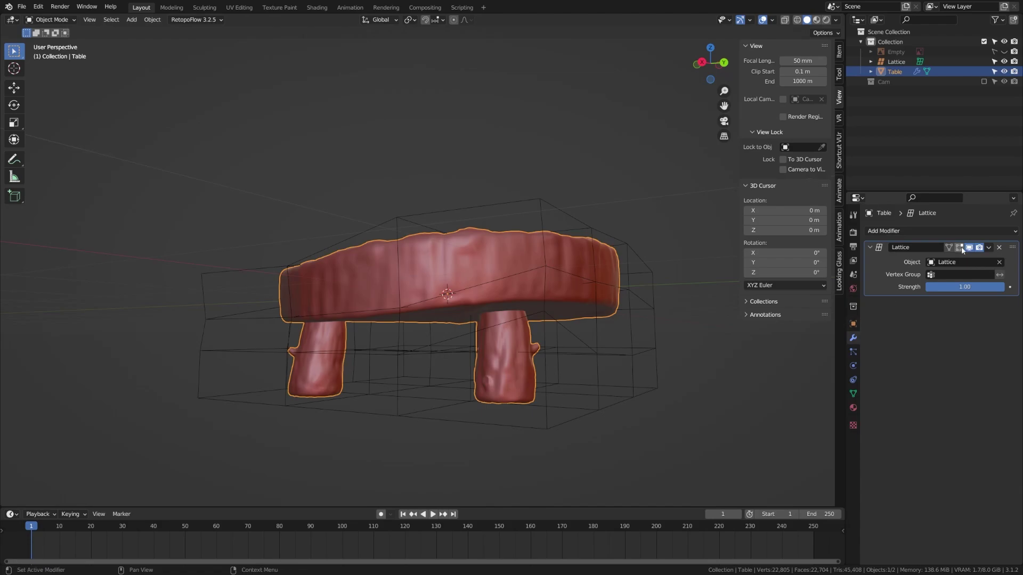
left_click(989, 248)
left_click(933, 259)
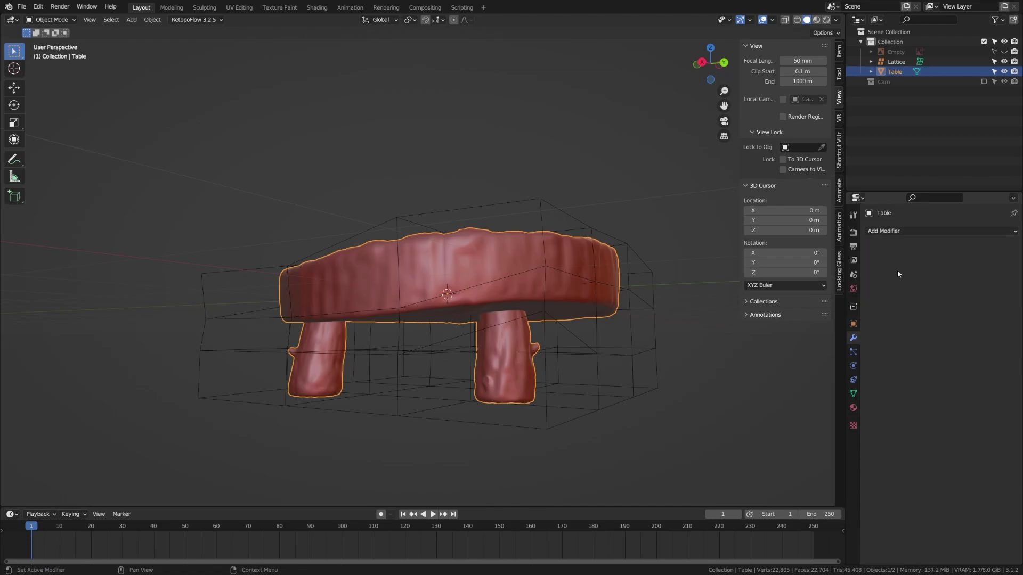
left_click(545, 212)
key("Delete")
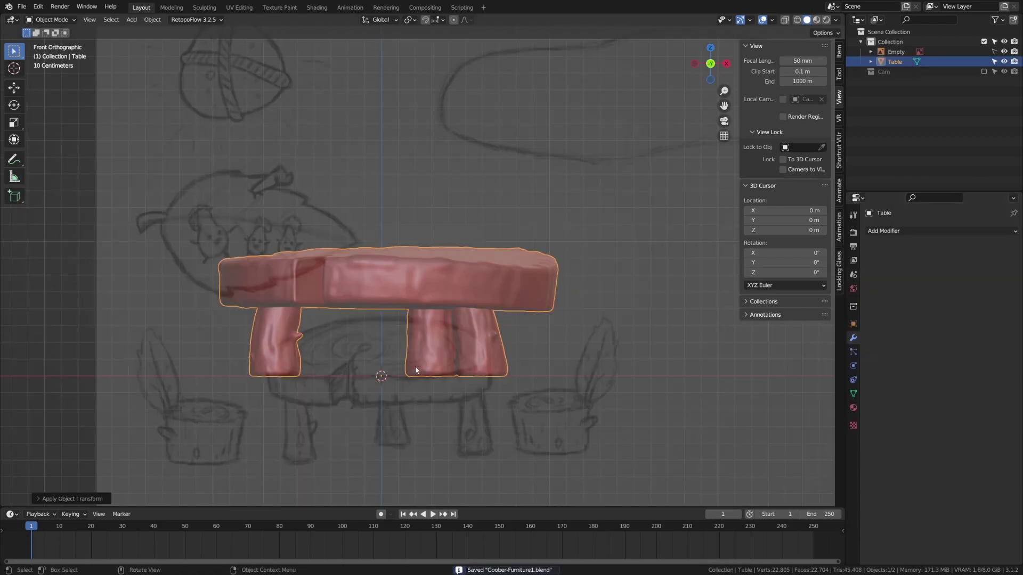
Hide the table and add a mesh cylinder at the origin over the reference sketch.
key("h")
mouse_move(370, 422)
middle_mouse_down("shift")
mouse_move(383, 403)
mouse_move(382, 366)
middle_mouse_up("shift")
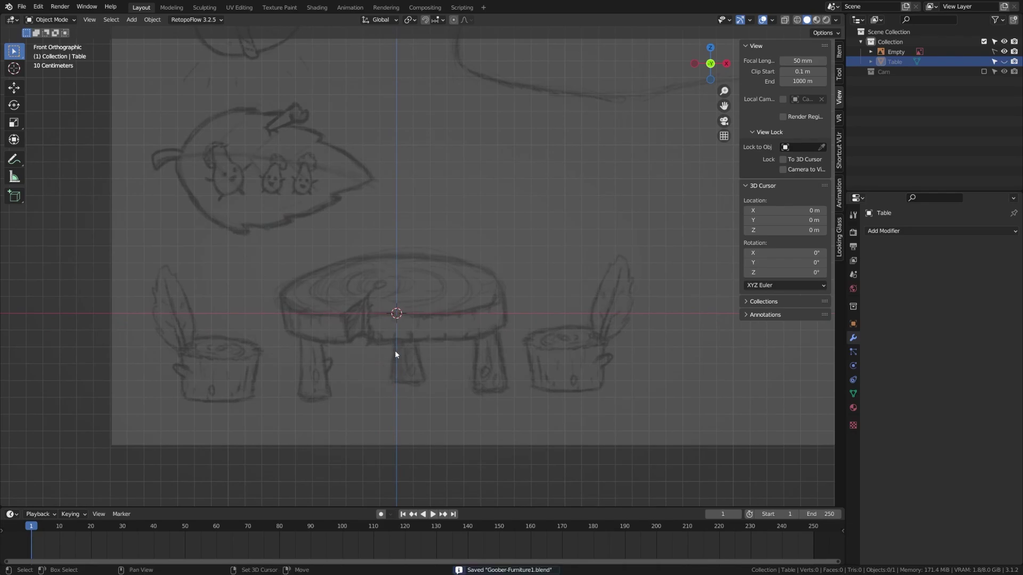
key("shift+a")
mouse_move(396, 354)
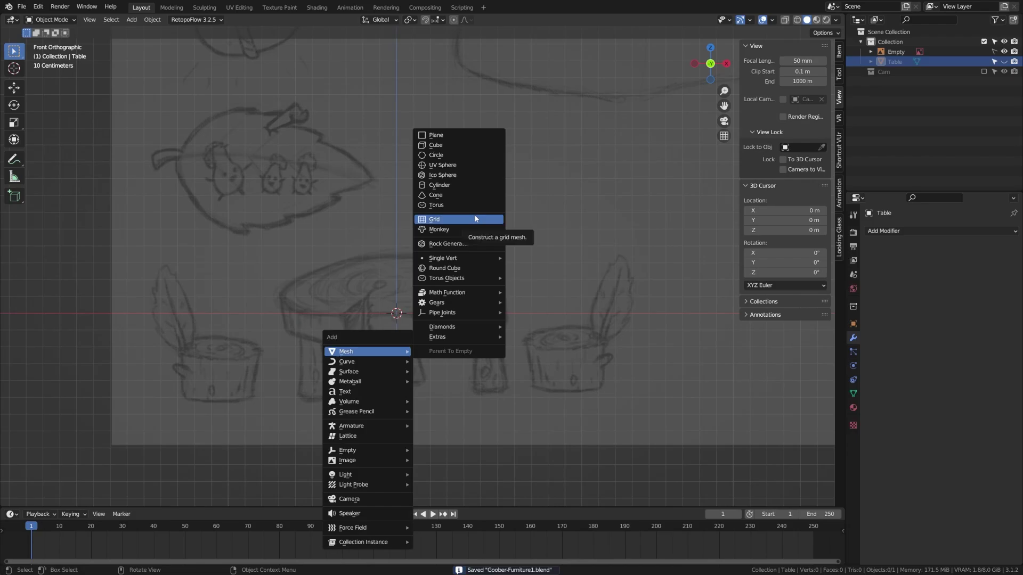
left_click(457, 189)
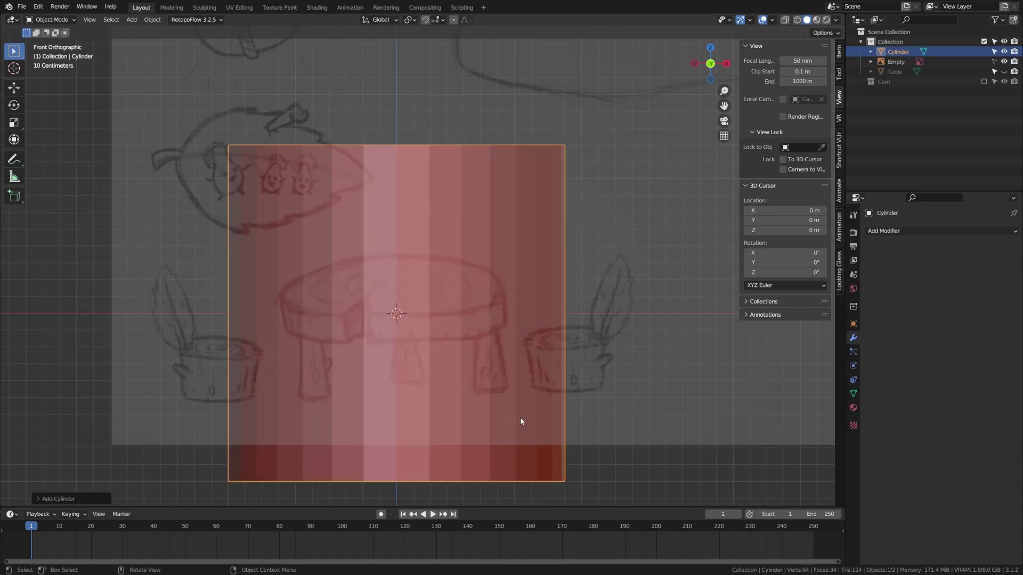
Scale the cylinder's mesh along Z to about three quarters of its height in Edit Mode.
key("s")
key("z")
right_click(533, 426)
key("ctrl+Tab")
left_click(592, 433)
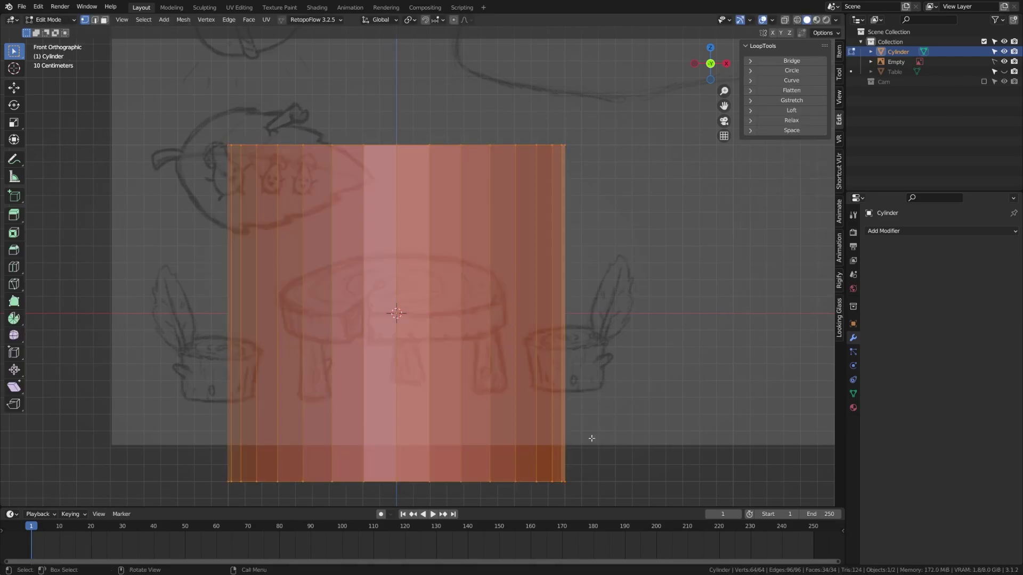
key("s")
key("z")
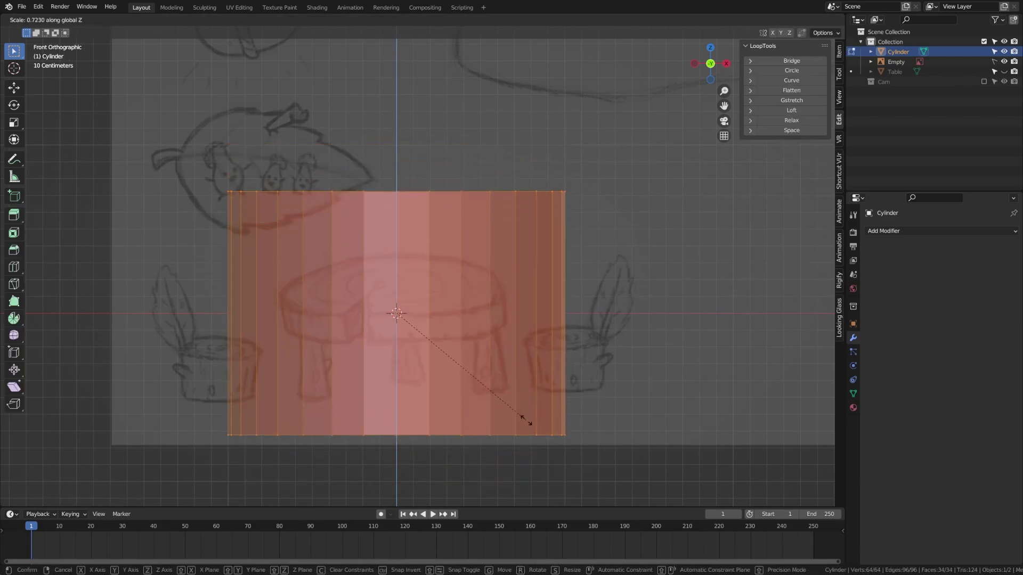
left_click(529, 429)
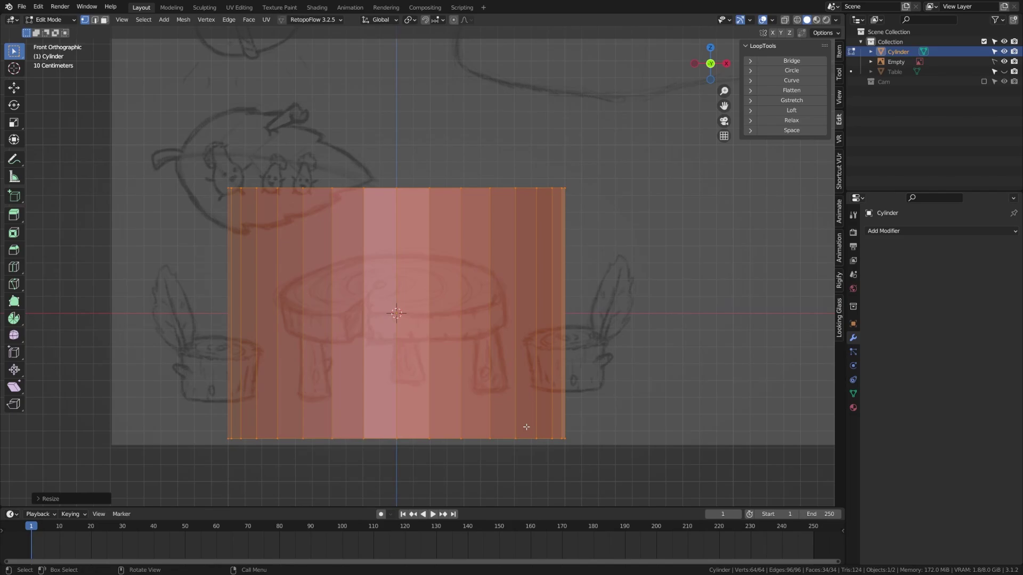
Add eight evenly spaced horizontal loop cuts around the cylinder's side.
key("alt+a")
key("ctrl+r")
scroll(274, 294, "up", 6)
scroll(273, 293, "up", 1)
left_click(273, 293)
right_click(273, 293)
Scale the cylinder's top and bottom edge loops outward slightly to flare both ends.
left_click(256, 188, "alt")
key("s")
left_click(487, 356)
key("alt+a")
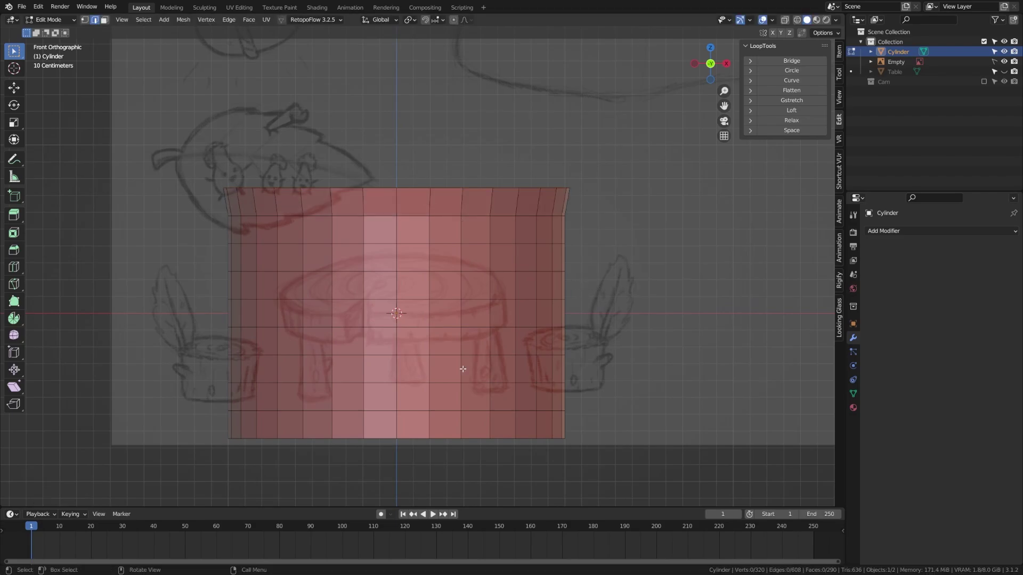
left_click(318, 437, "alt")
key("s")
left_click(545, 443)
key("alt+a")
Delete the n-gon cap faces at the bottom and top of the cylinder.
middle_click_drag(412, 324, 341, 352)
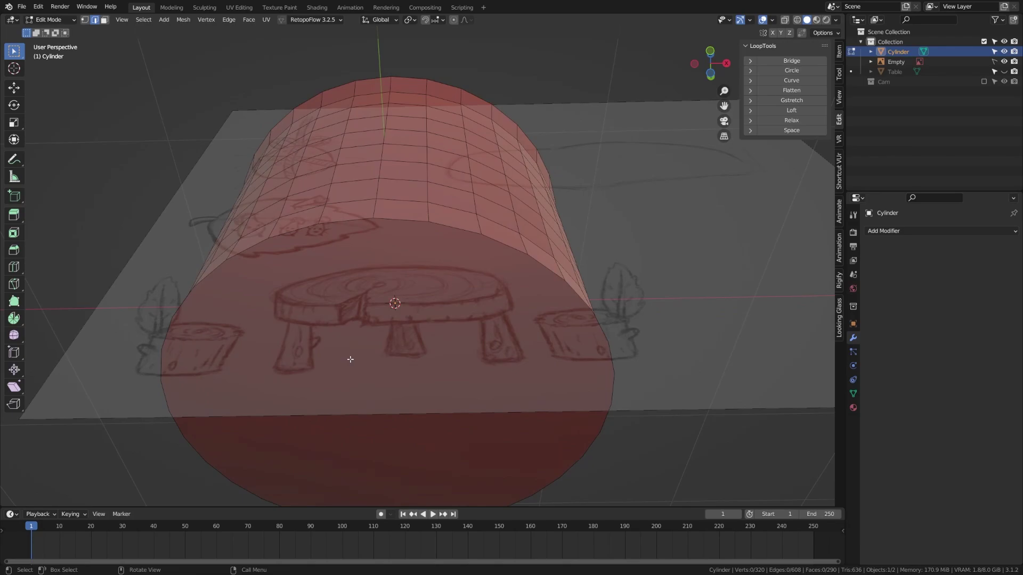
key("3")
left_click(329, 336)
key("x")
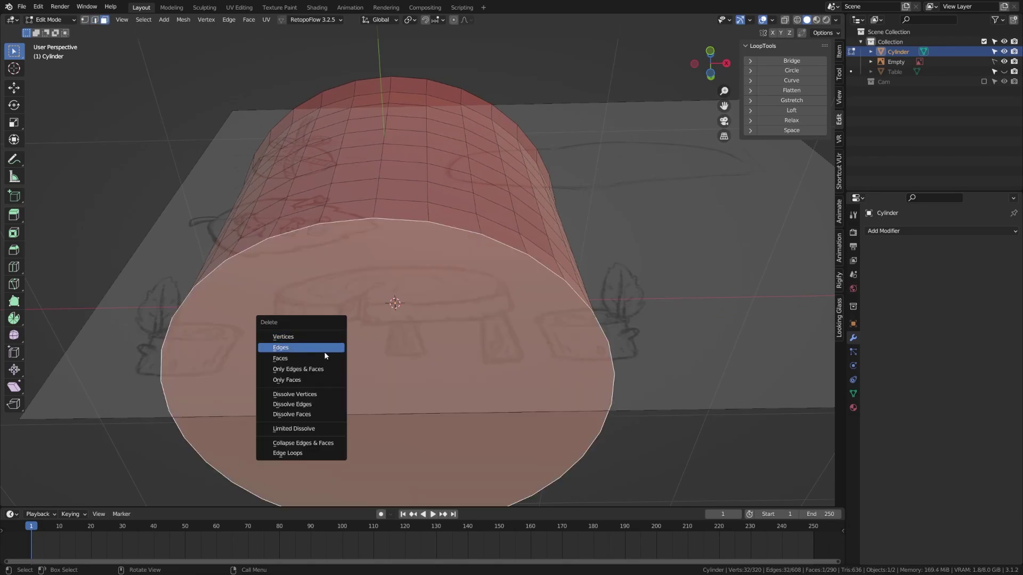
left_click(322, 358)
middle_click_drag(322, 358, 355, 311)
key("x")
left_click(354, 311)
Close the cylinder's two open ends with Grid Fill and save the file.
left_click(220, 345, "alt")
key("F3")
type("grid")
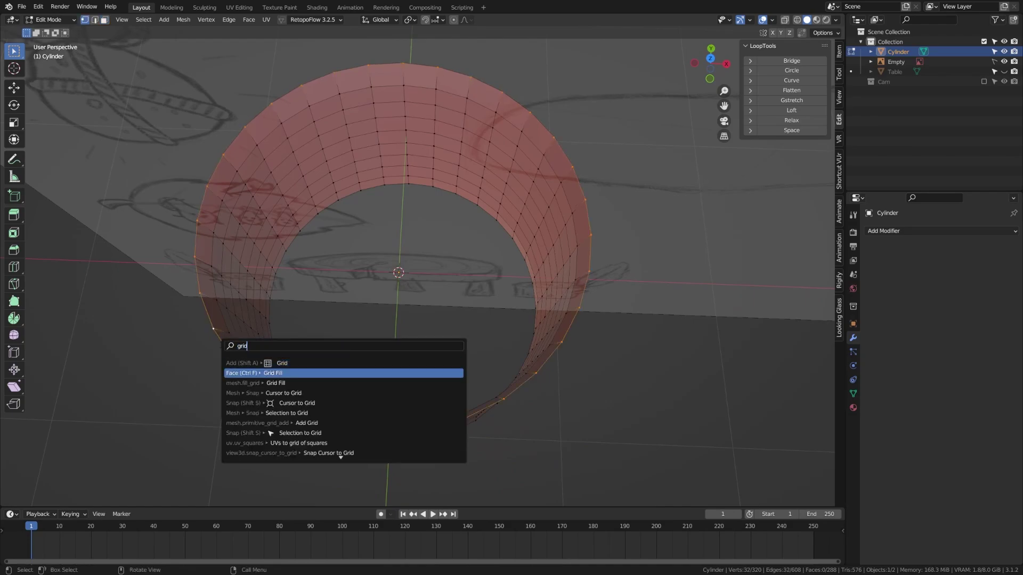
key("Return")
middle_click_drag(347, 410, 287, 233)
left_click(267, 208, "alt")
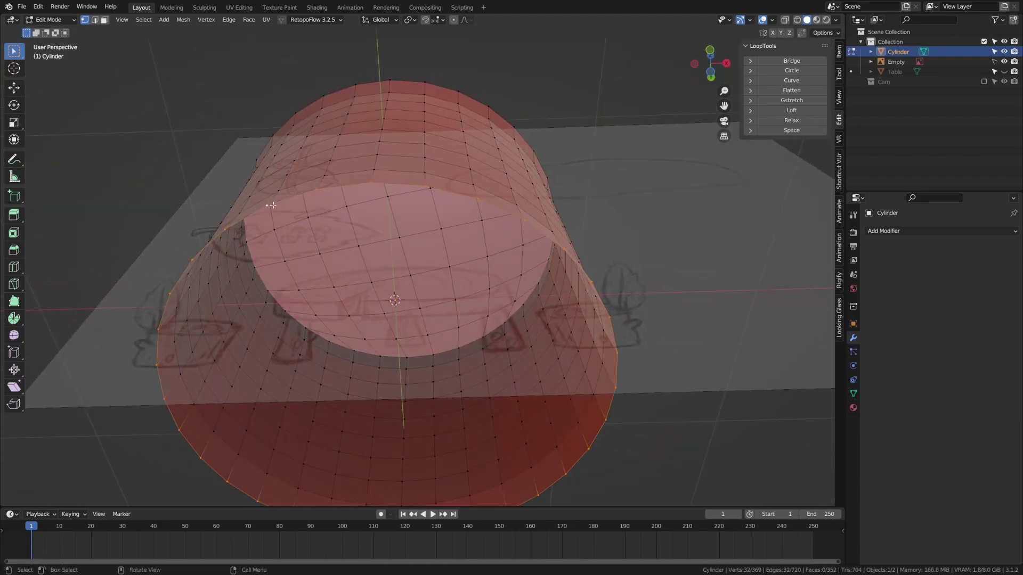
key("F3")
key("Return")
key("ctrl+Tab")
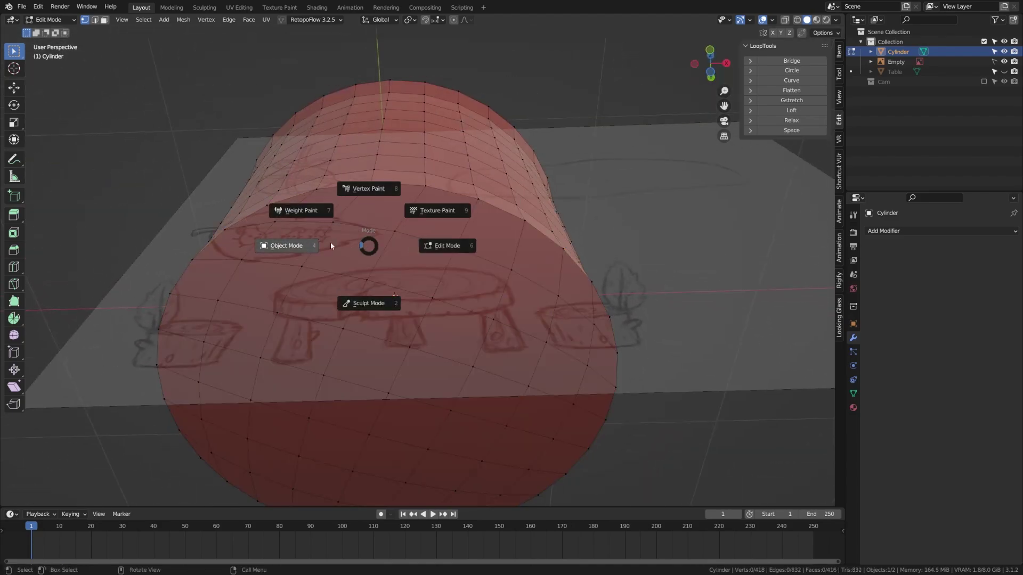
left_click(335, 248)
key("ctrl+s")
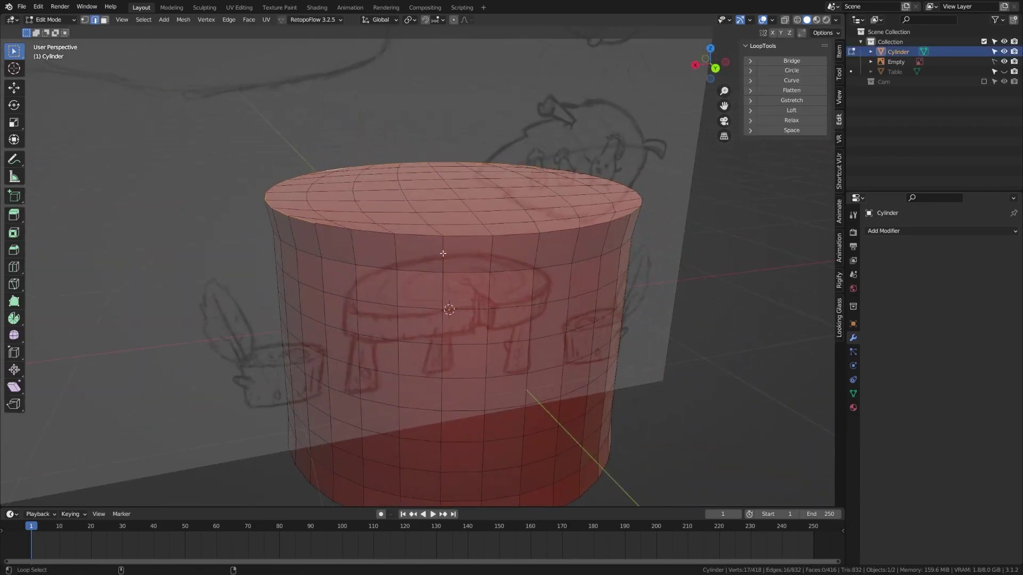
Bevel the cylinder's top and bottom rims with two segments, the top one about 0.066 m wide.
middle_click_drag(426, 238, 409, 264)
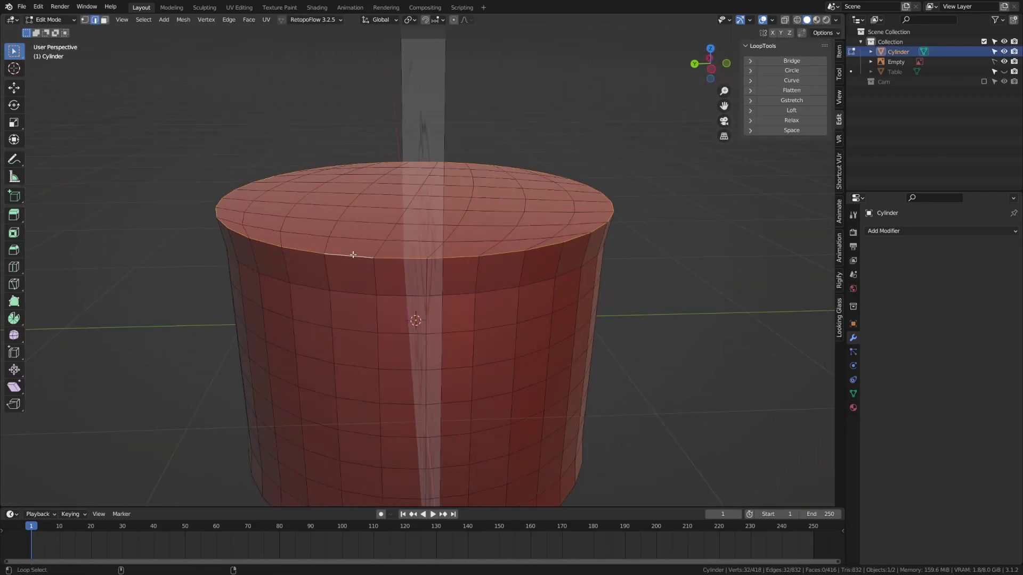
key("ctrl+b")
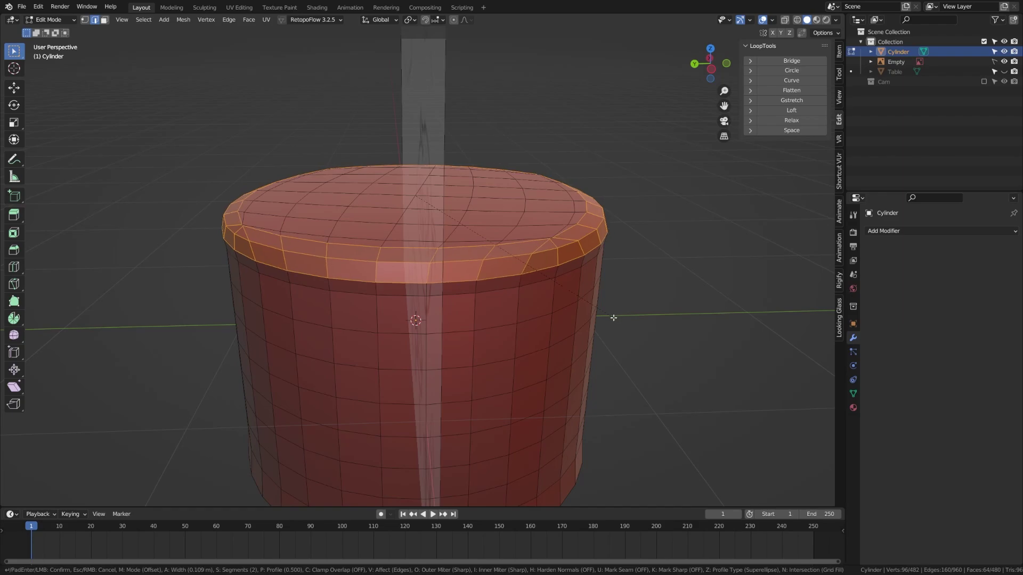
scroll(607, 314, "up", 1)
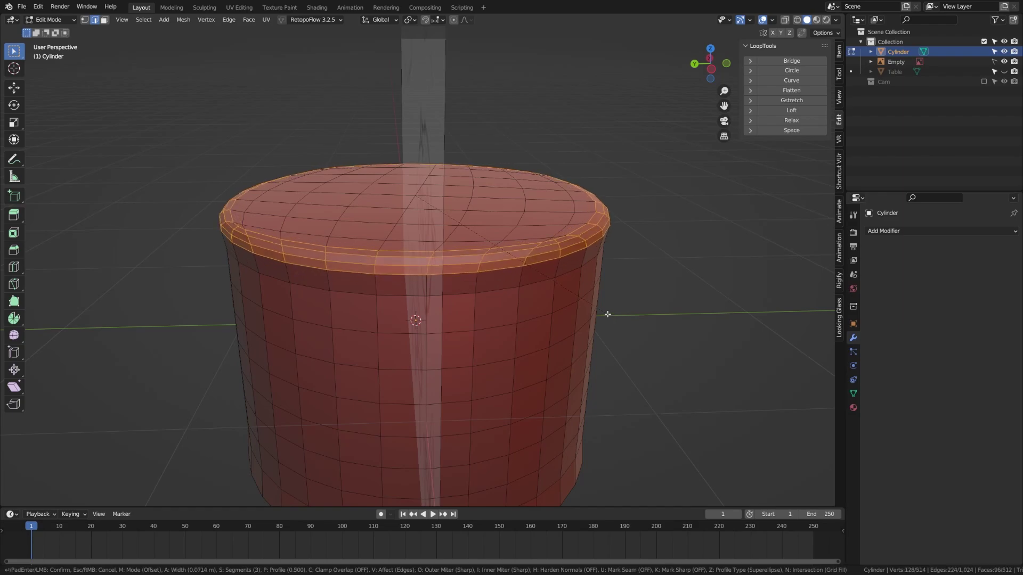
scroll(606, 315, "down", 1)
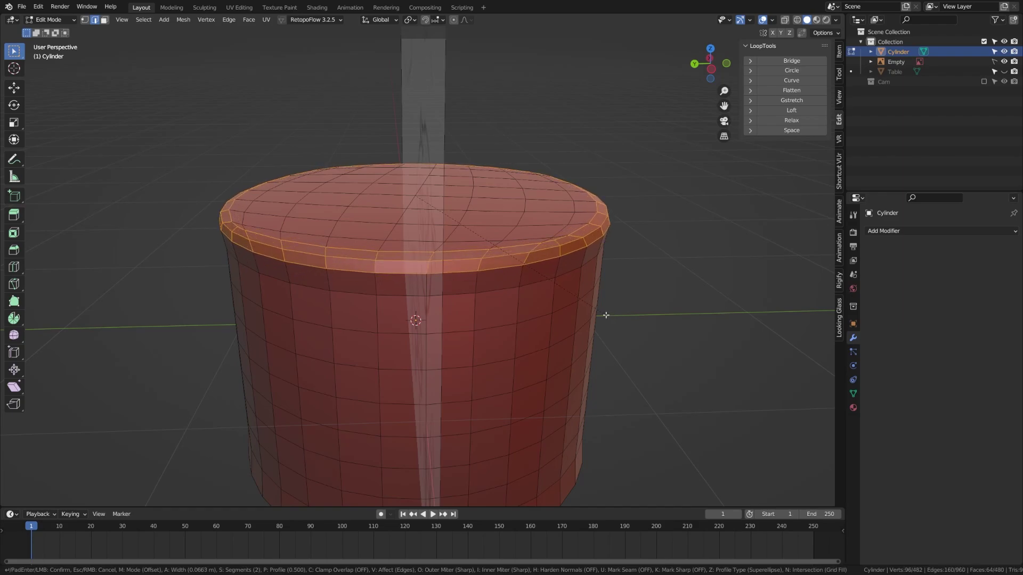
left_click(605, 315)
middle_click_drag(602, 313, 449, 241)
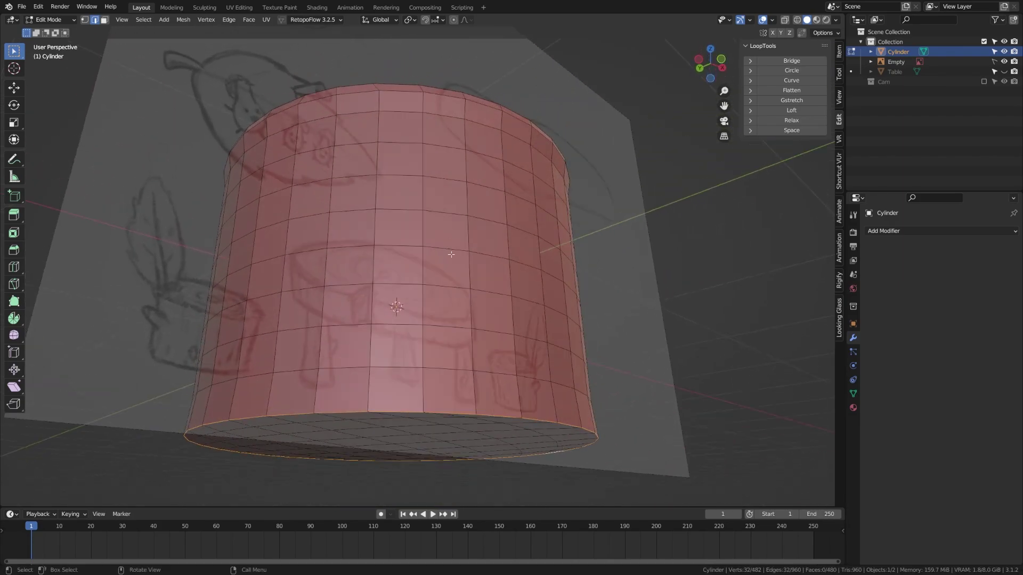
key("ctrl+b")
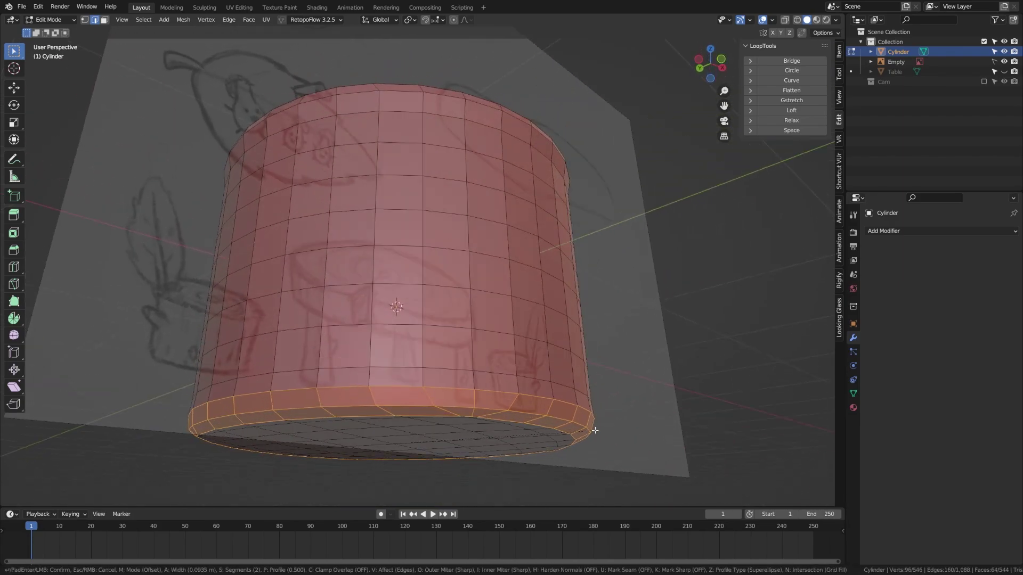
left_click(591, 432)
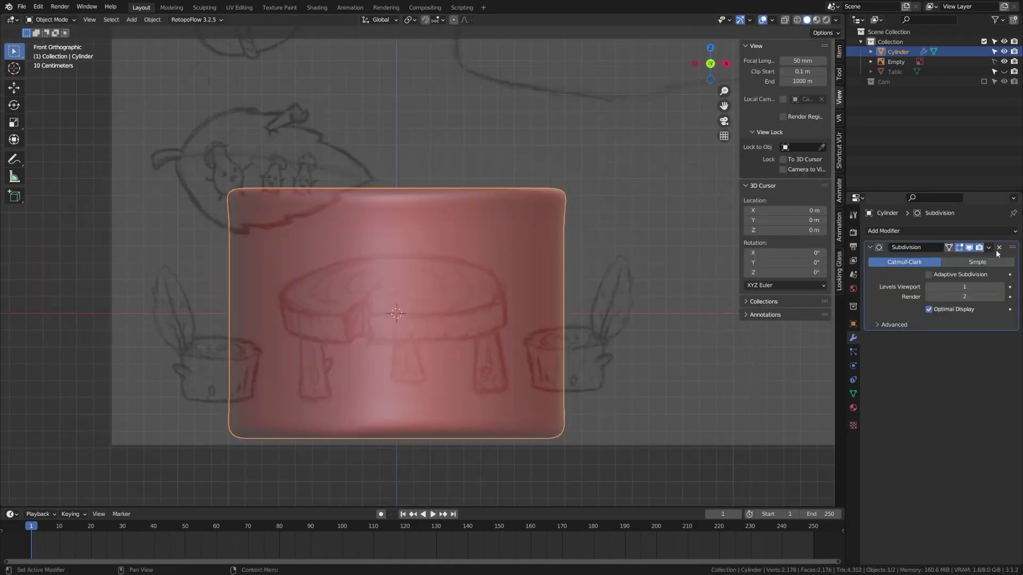
Apply the cylinder's Subdivision modifier and enter Edit Mode.
left_click(989, 247)
left_click(981, 260)
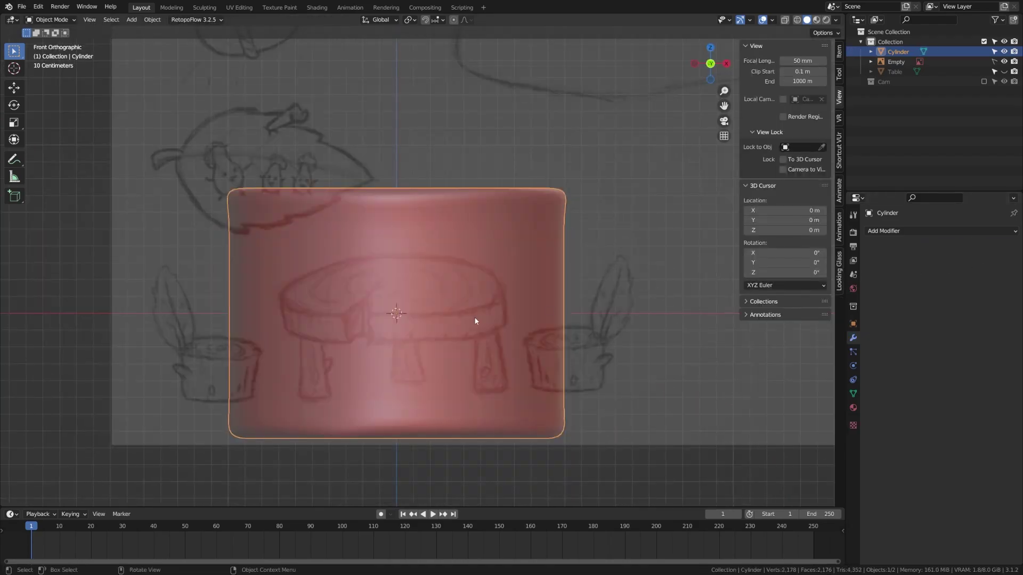
key("Tab")
key("ctrl+Tab")
left_click(494, 317)
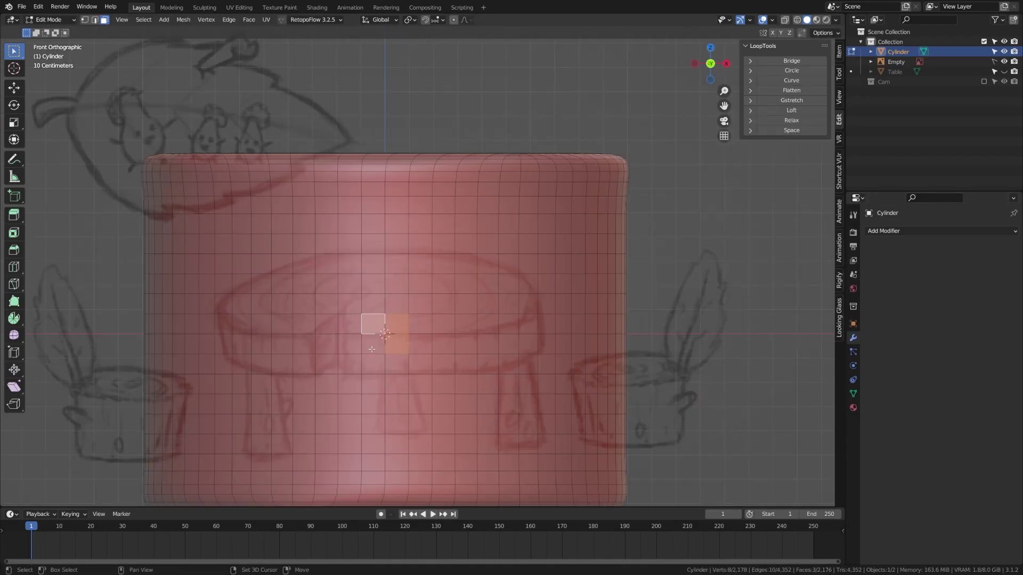
Extrude the central block of front faces outward along Y and scale its end down into a tapered branch stub.
mouse_move(373, 323)
left_mouse_down()
mouse_move(411, 307)
mouse_move(373, 304)
left_mouse_up()
key("KP_3")
key("e")
key("y")
left_click(293, 372)
key("s")
left_click(313, 365)
Round the edge loops at the stub's tip and base into circles with the LoopTools Circle operation.
key("2")
middle_click_drag(314, 365, 267, 373)
left_click(390, 298, "alt")
left_click(791, 71)
left_click(393, 239, "alt")
left_click(325, 292, "alt+shift")
key("shift+r")
Bevel the rim of the stub's tip with two segments, about 0.024 m wide.
left_click(166, 337, "alt")
left_click(266, 372, "alt+shift")
key("ctrl+b")
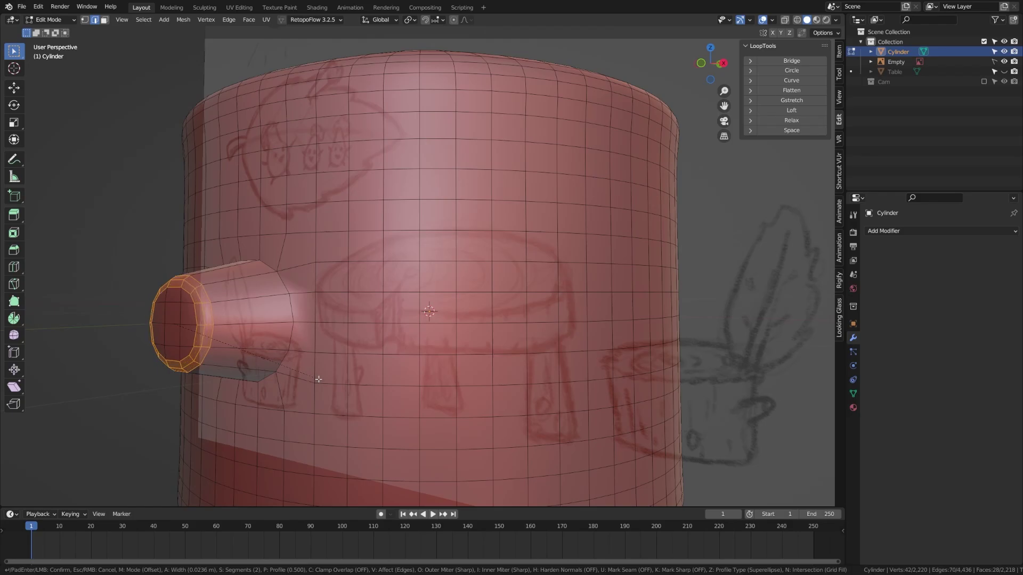
left_click(318, 378)
Rotate and move the stub's tip vertices in the wireframe side view to bend the stub.
key("KP_3")
key("shift+z")
key("1")
left_click_drag(160, 250, 199, 363)
key("r")
left_click(337, 407)
key("g")
left_click(325, 400)
key("c")
left_click_drag(192, 250, 166, 331)
key("alt+a")
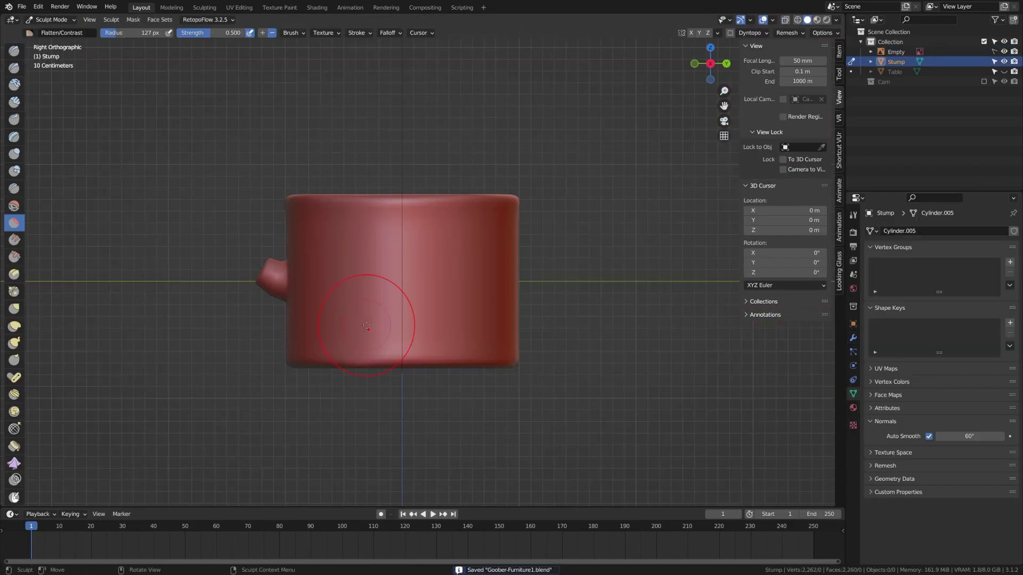
Sculpt vertical bark ridges around the stump's side using the Clay Strips brush with a 10 px radius.
left_click(14, 103)
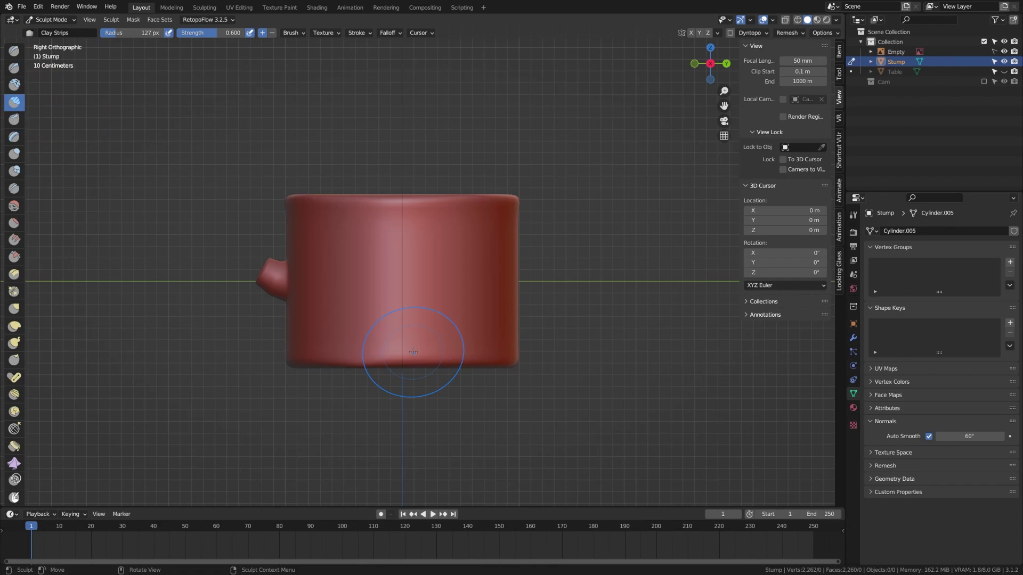
mouse_move(404, 243)
left_mouse_down()
mouse_move(384, 330)
mouse_move(354, 346)
mouse_move(397, 288)
mouse_move(418, 230)
mouse_move(425, 340)
left_mouse_up()
key("ctrl+z")
key("f")
left_click(395, 304)
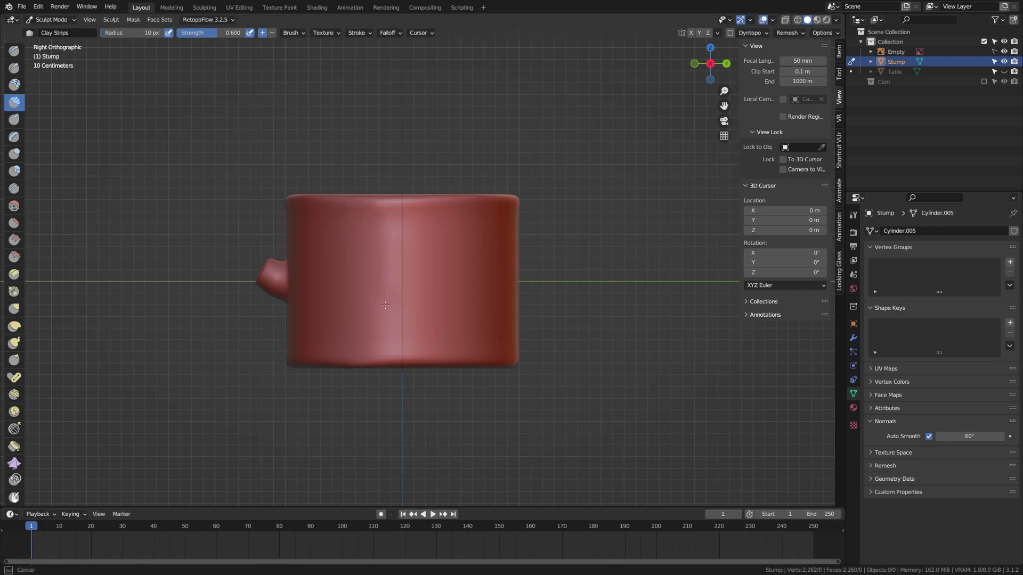
left_click_drag(396, 218, 425, 196)
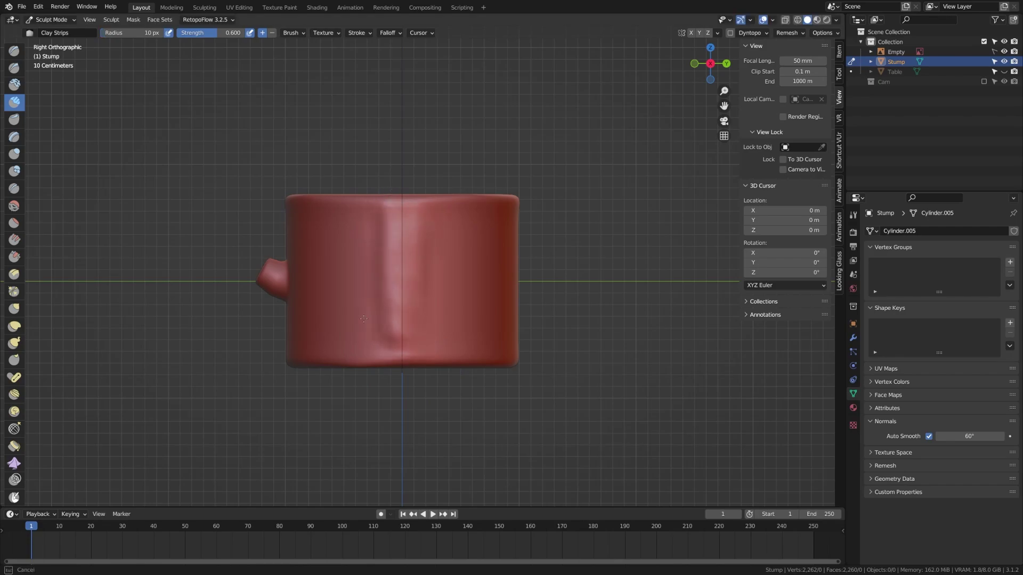
mouse_move(319, 322)
middle_mouse_down()
mouse_move(415, 325)
mouse_move(434, 338)
mouse_move(489, 241)
mouse_move(410, 263)
mouse_move(464, 230)
mouse_move(586, 216)
mouse_move(658, 234)
middle_mouse_up()
middle_click_drag(465, 290, 347, 319)
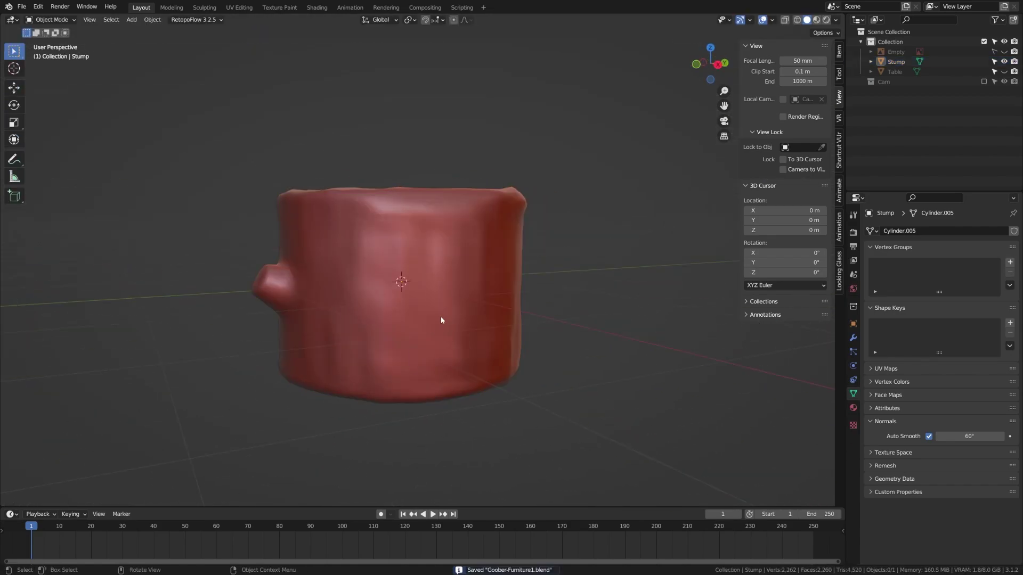
Hide the stump in the front view to uncover the reference sketch.
key("KP_1")
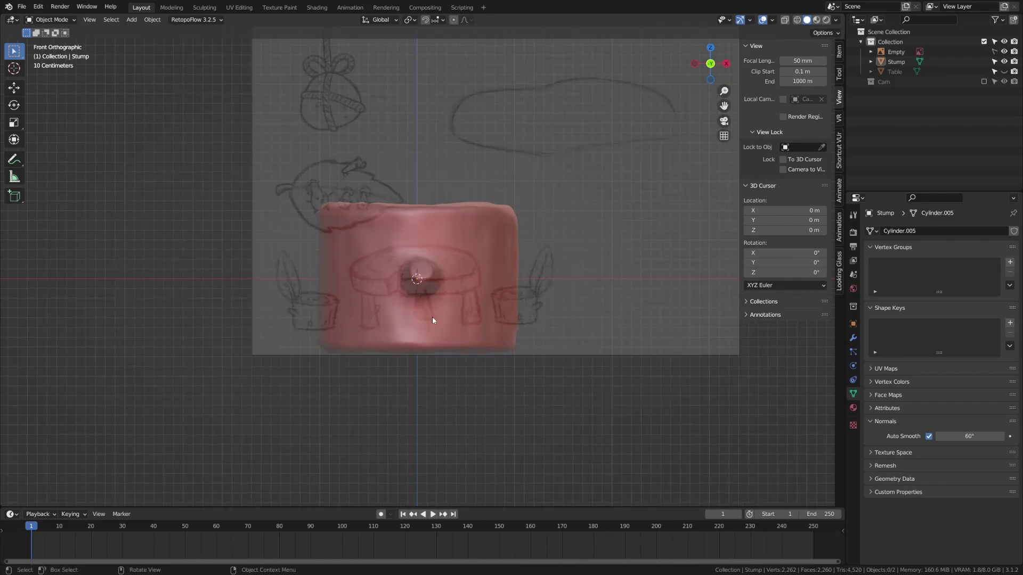
left_click(435, 279)
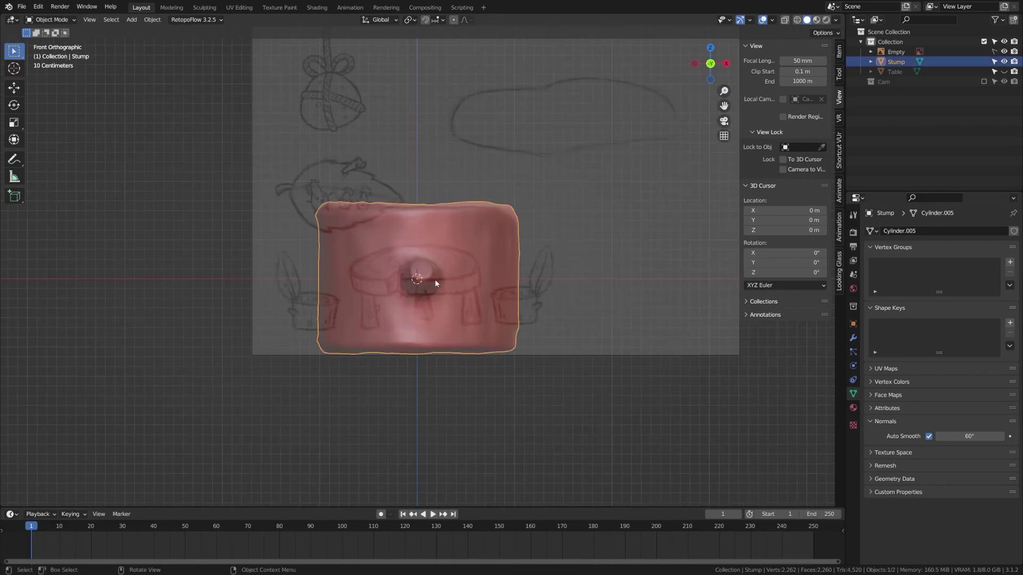
key("h")
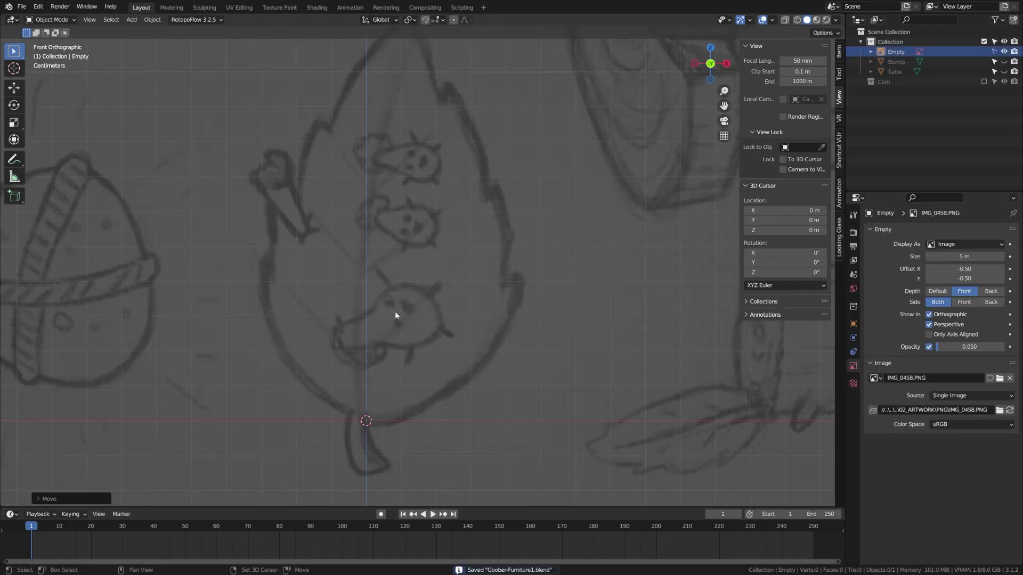
Add a plane at the world origin and rotate its mesh 90 degrees about X to face the front view.
key("shift+a")
mouse_move(395, 312)
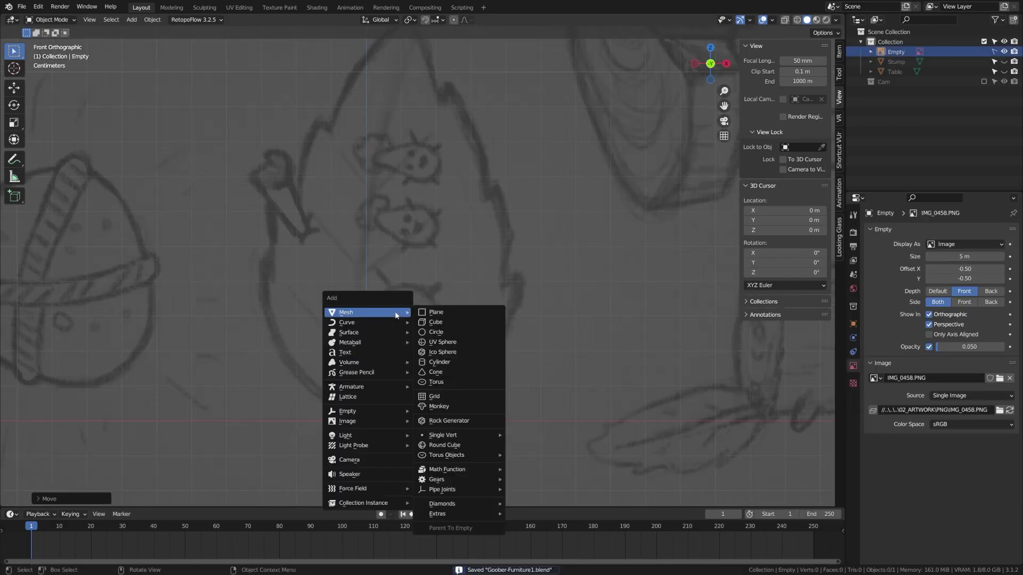
left_click(443, 313)
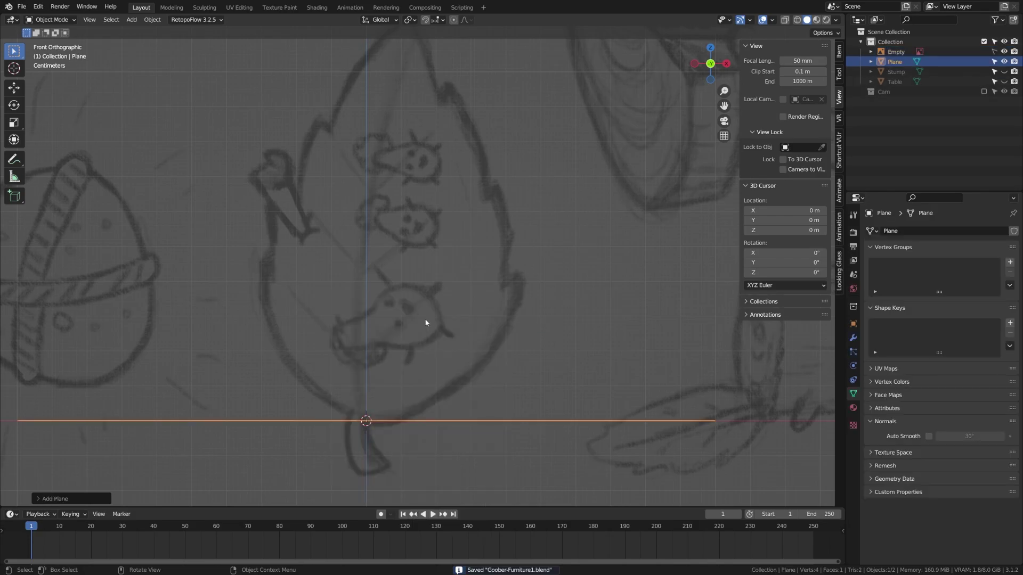
key("Tab")
key("r")
key("x")
key("9")
key("0")
key("Return")
Scale the plane down and move it over the leaf in the reference sketch.
key("g")
right_click(492, 312)
scroll(594, 439, "down", 2)
key("s")
left_click(444, 411)
key("g")
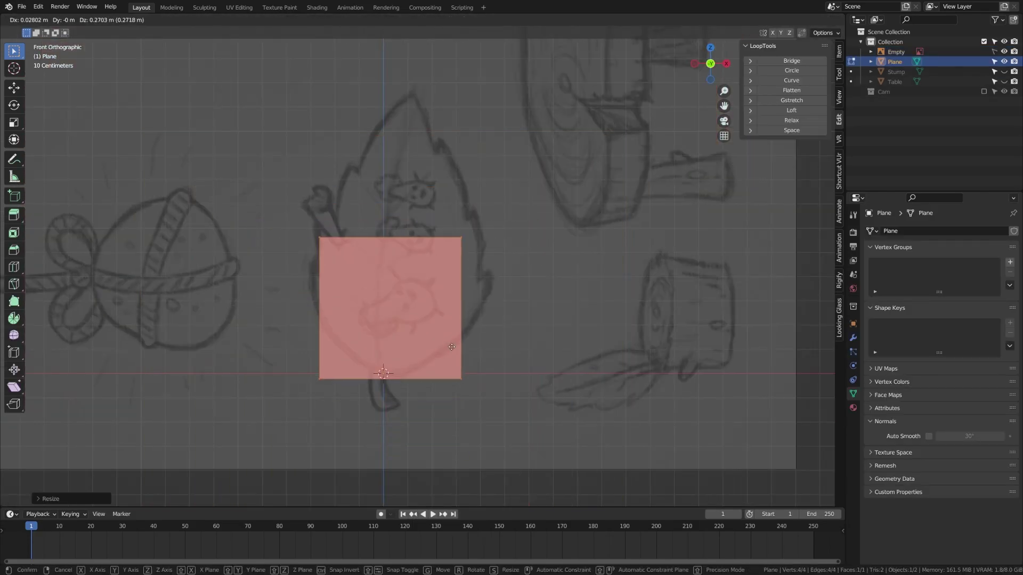
left_click(451, 339)
Raise the plane's top edge vertically to the tip of the sketched leaf, working in wireframe.
key("shift+z")
middle_click_drag(343, 270, 325, 319, "shift")
left_click_drag(277, 250, 498, 323)
key("g")
key("z")
left_click(514, 193)
left_click(514, 191)
scroll(434, 324, "up", 1)
Add a horizontal loop cut across the plane's middle and narrow its bottom edge to fit the leaf's base.
key("ctrl+r")
left_click(270, 327)
right_click(328, 335)
left_click_drag(256, 429, 482, 472)
key("s")
key("x")
right_click(437, 464)
key("s")
left_click(347, 378)
Add a loop cut in the lower half and scale the middle and lower edge rows to the leaf's width.
key("ctrl+r")
left_click(327, 371)
right_click(327, 372)
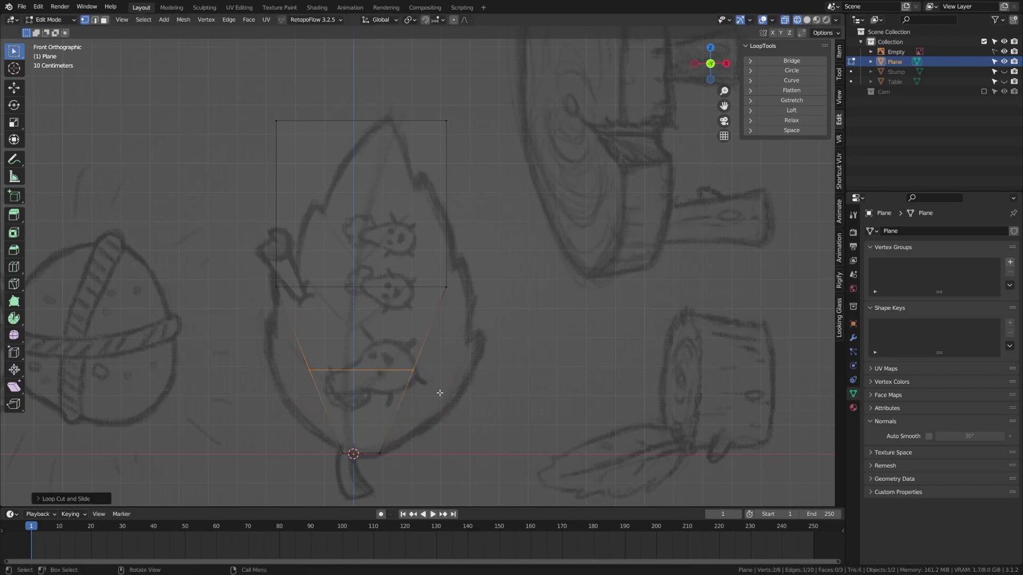
key("s")
left_click(520, 412)
left_click_drag(253, 263, 557, 318)
key("s")
left_click(566, 325)
left_click_drag(240, 348, 575, 407)
key("s")
left_click(587, 411)
Add two loop cuts near the leaf's base and scale each one to round the lower outline.
key("ctrl+r")
double_click(317, 427)
key("s")
left_click(482, 418)
key("ctrl+r")
double_click(436, 442)
key("s")
left_click(449, 442)
Add three more horizontal loop cuts, one in the lower section and two across the widest section.
key("ctrl+r")
left_click(268, 390)
right_click(265, 385)
key("alt+a")
key("ctrl+r")
scroll(277, 331, "up", 1)
double_click(276, 331)
key("alt+a")
middle_click_drag(332, 280, 307, 345, "shift")
Narrow the leaf's top edge almost to a point and add four horizontal loop cuts below it.
left_click_drag(234, 168, 553, 228)
key("s")
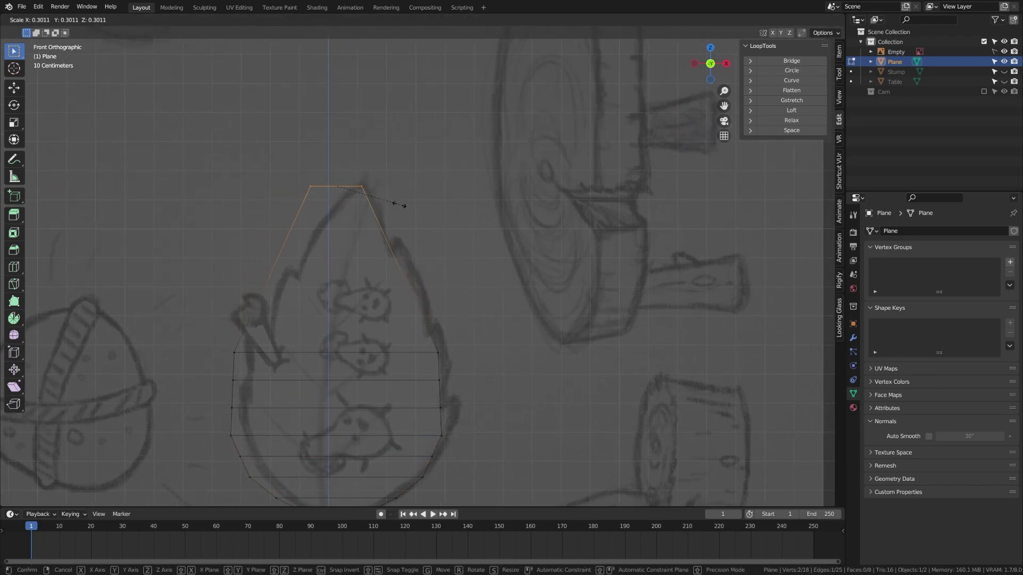
left_click(341, 186)
middle_click_drag(289, 337, 297, 251, "shift")
key("ctrl+r")
scroll(297, 251, "up", 3)
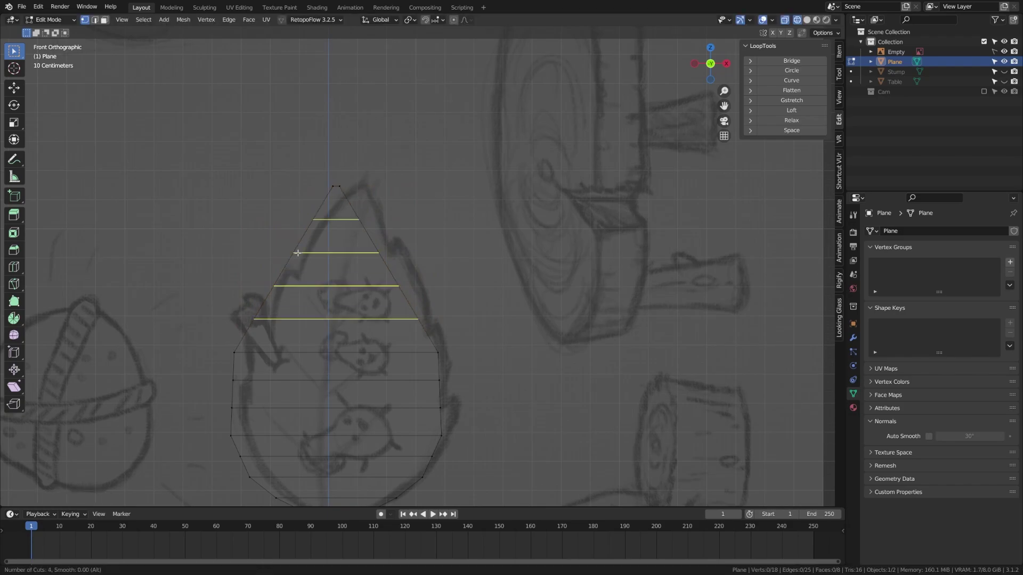
left_click(296, 251)
Add twelve evenly spaced vertical loop cuts running from the leaf's tip to its base.
key("ctrl+r")
scroll(315, 299, "up", 11)
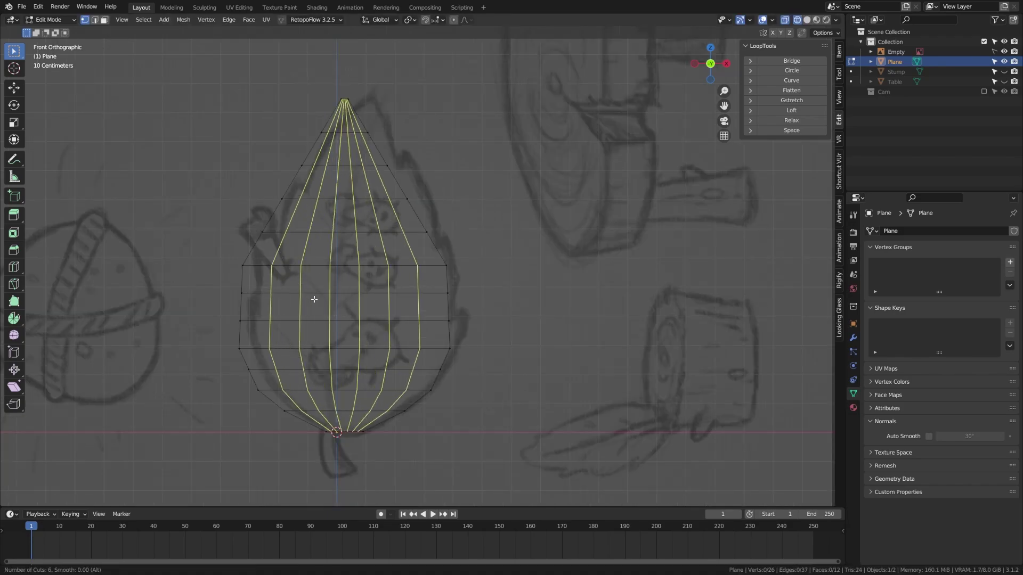
left_click(314, 299)
right_click(314, 300)
key("alt+a")
scroll(286, 337, "up", 2)
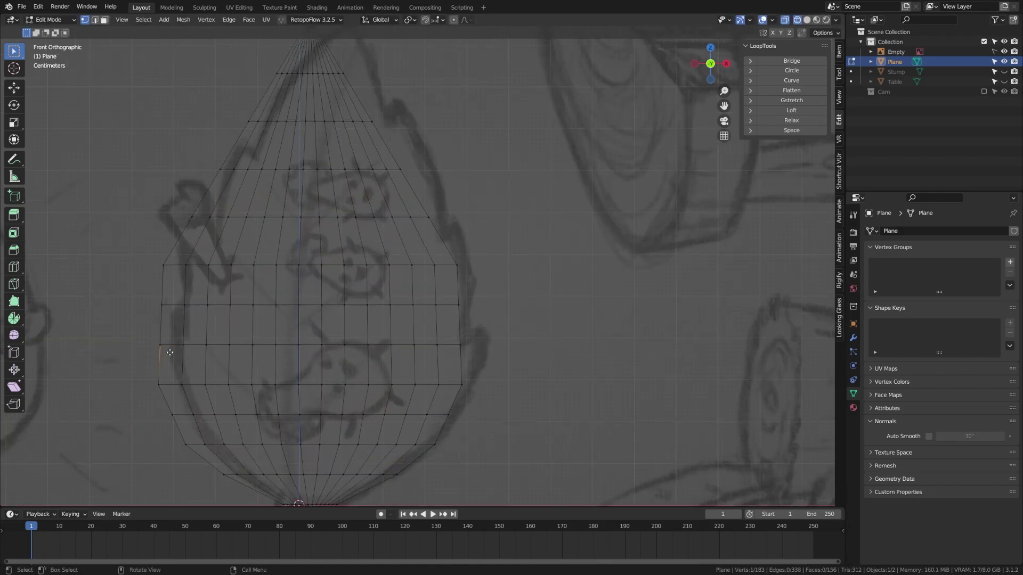
Rip and move vertices on the leaf's left edge to form two jagged notches.
key("g")
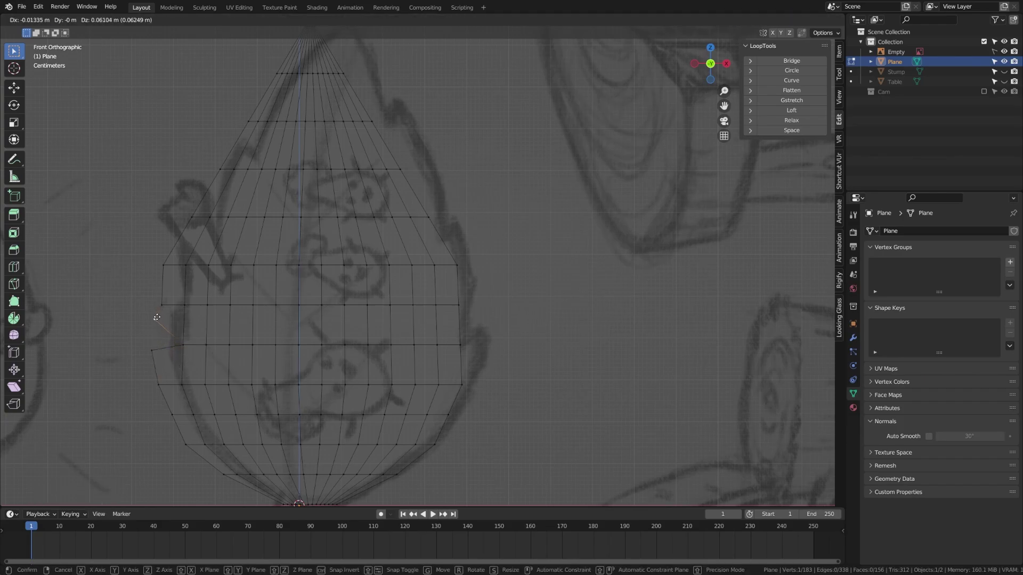
left_click(157, 317)
key("g")
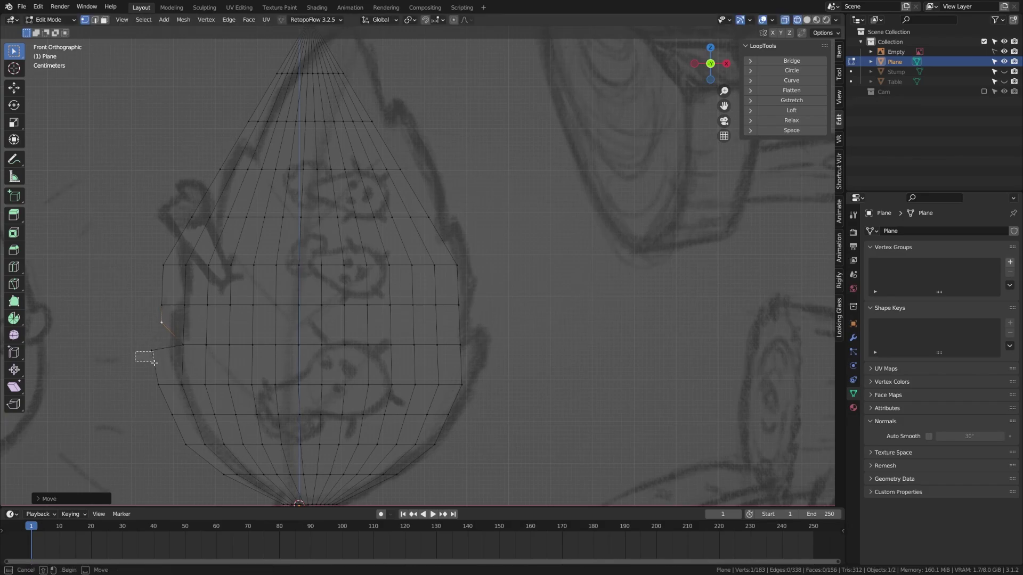
left_click_drag(154, 363, 155, 364)
scroll(133, 293, "up", 1)
middle_click_drag(115, 269, 198, 292, "shift")
key("ctrl+s")
left_click(196, 288)
key("v")
left_click(210, 267)
scroll(214, 296, "down", 2)
scroll(289, 283, "down", 1)
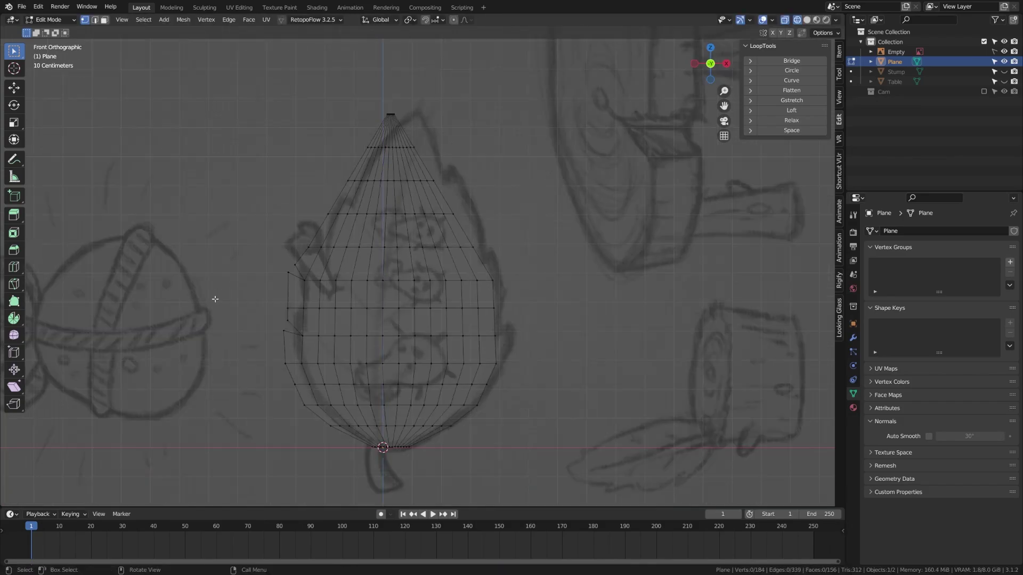
scroll(386, 310, "up", 2)
Add a vertical loop cut down the leaf's centre and delete the right half of the mesh.
key("ctrl+Tab")
key("2")
key("ctrl+r")
left_click(374, 302)
right_click(371, 302)
key("alt+a")
scroll(371, 302, "down", 2)
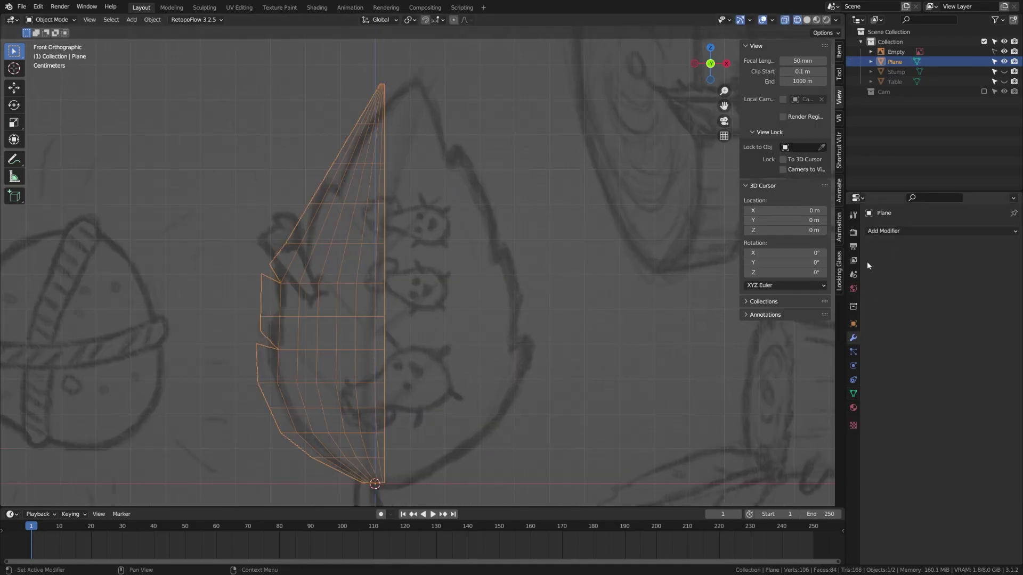
Add a Mirror modifier to the half leaf and set the object's origin.
left_click(884, 230)
left_click(799, 349)
key("F3")
type("origi")
left_click(421, 398)
Move the whole half-leaf mesh along X until its centre edge meets the mirror axis.
key("ctrl+Tab")
left_click(453, 336)
key("a")
key("g")
key("x")
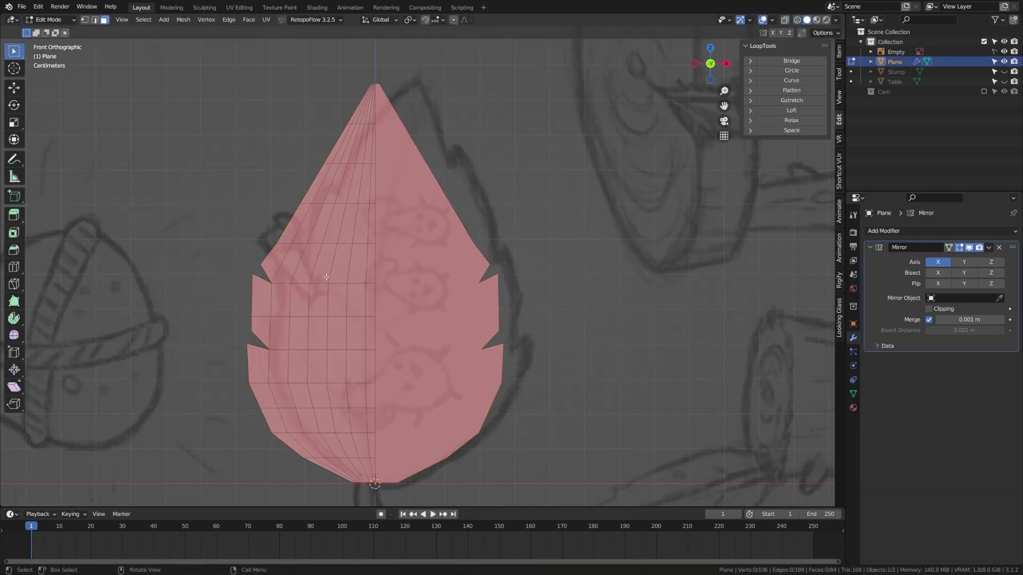
Rip and move vertices on the leaf's upper left edge to form a third jagged notch.
left_click(259, 267)
left_click_drag(260, 265, 259, 264)
left_click(300, 203)
key("v")
left_click(302, 205)
mouse_move(301, 204)
left_mouse_down()
mouse_move(284, 201)
mouse_move(299, 189)
left_mouse_up()
left_click_drag(269, 238, 267, 237)
left_click_drag(284, 201, 285, 196)
left_click_drag(311, 204, 309, 210)
left_click_drag(298, 189, 297, 189)
Rip and reposition vertices near the leaf's tip to add a small notch and a pointed end.
scroll(459, 94, "up", 3)
middle_click_drag(459, 94, 594, 157, "shift")
left_click_drag(359, 278, 351, 272)
left_click_drag(400, 209, 396, 203)
key("v")
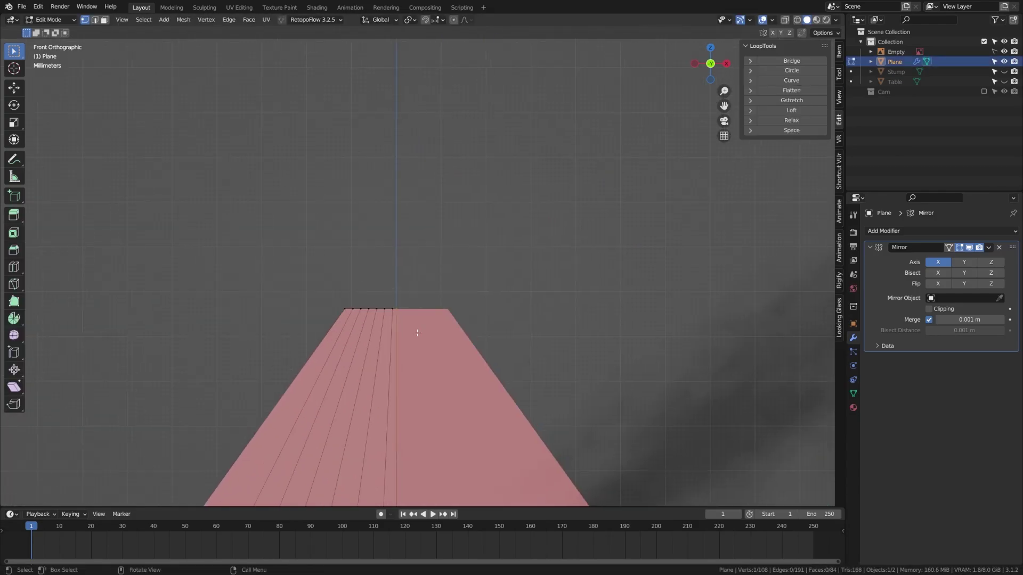
key("r")
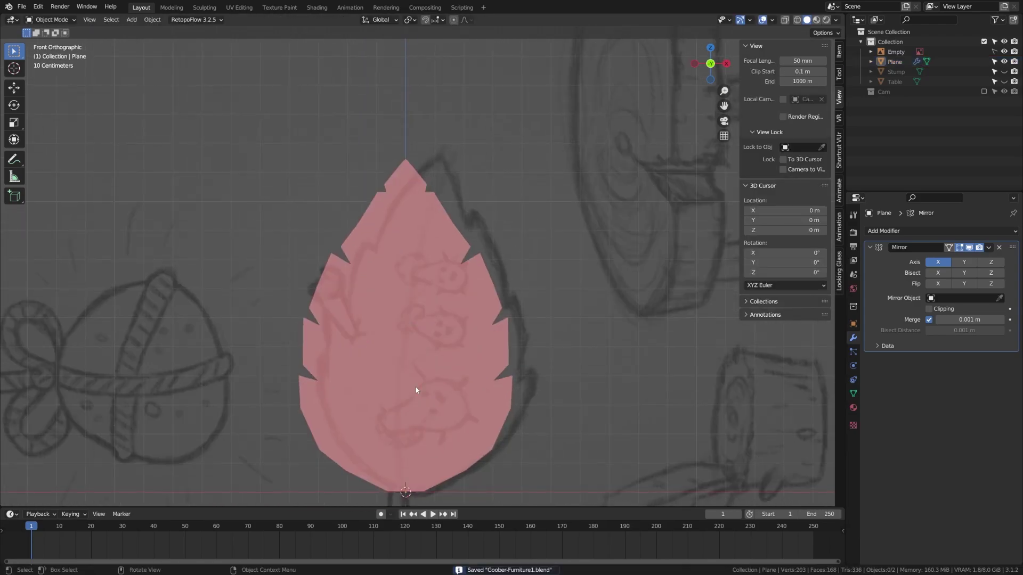
Add a Solidify modifier and a Subdivision Surface modifier to the leaf.
left_click(416, 387)
left_click(886, 233)
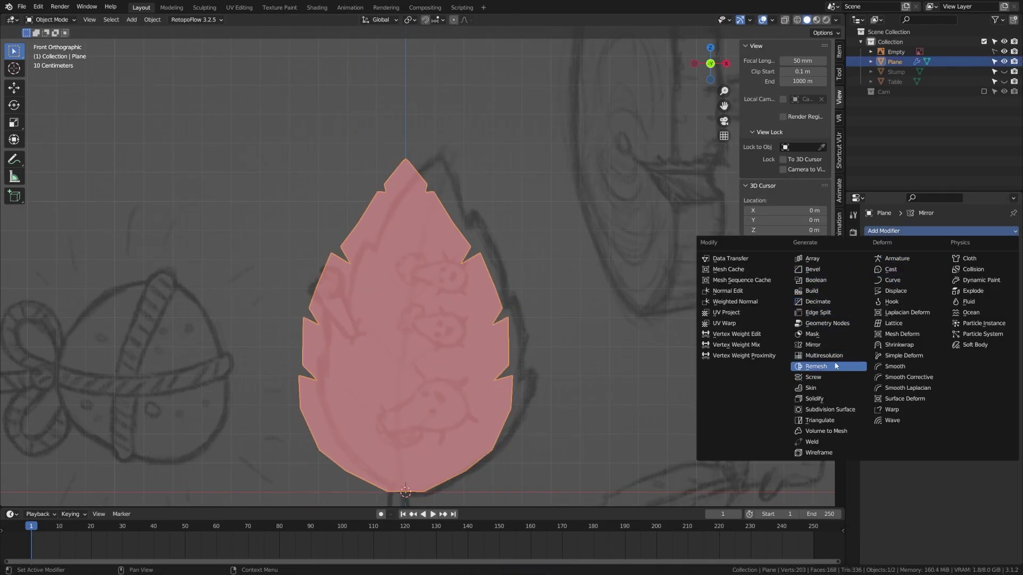
left_click(823, 399)
left_click(890, 232)
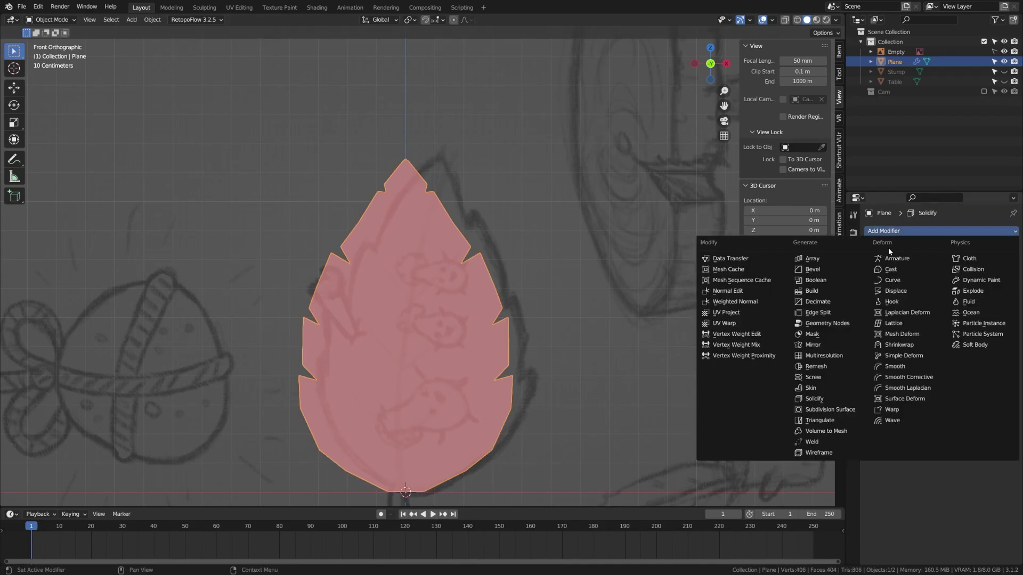
left_click(829, 410)
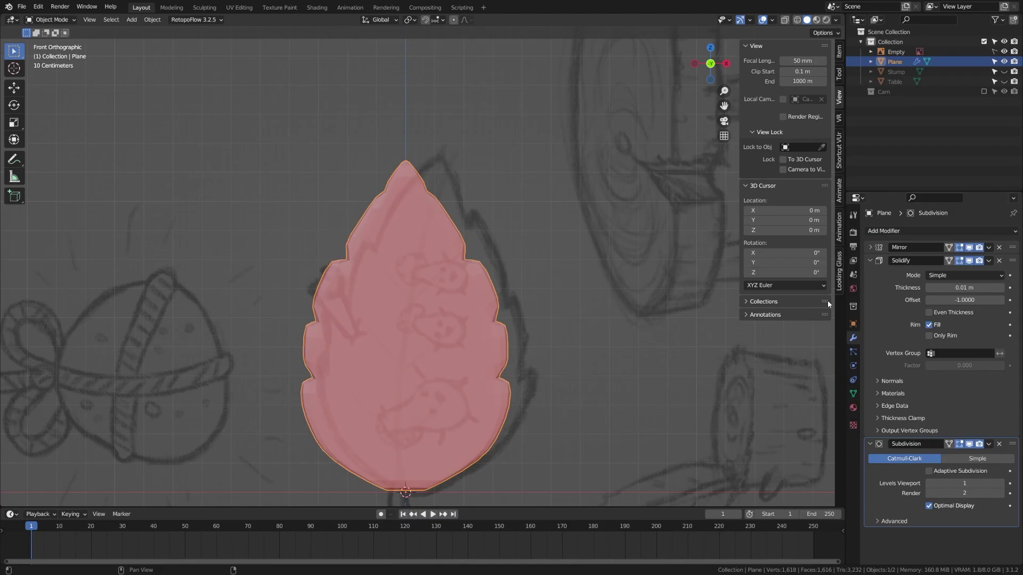
Pull the corner vertices of the leaf's two middle serrations outward and upward to sharpen them.
key("ctrl+Tab")
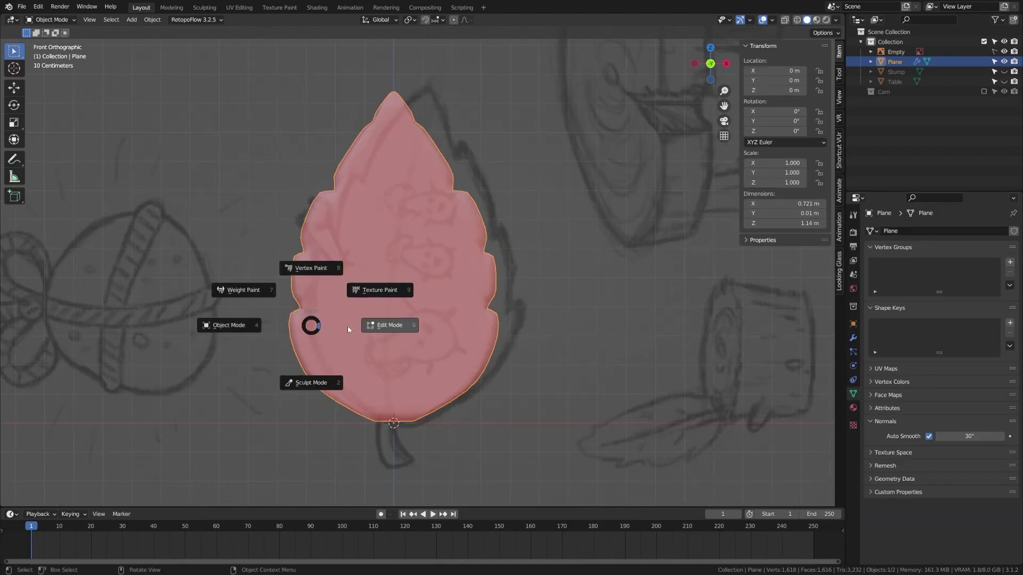
left_click(349, 326)
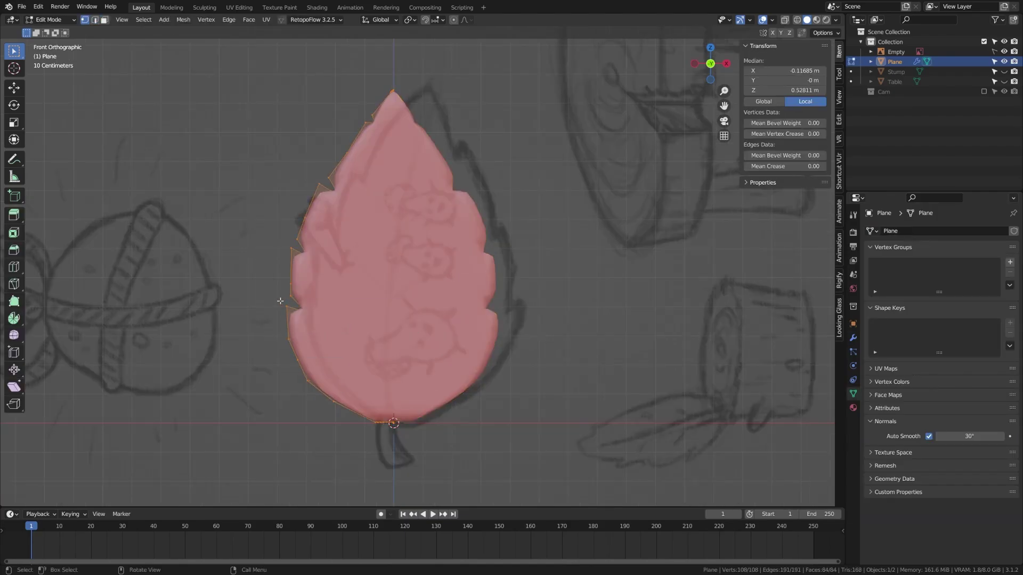
left_click(286, 307)
key("g")
right_click(295, 312)
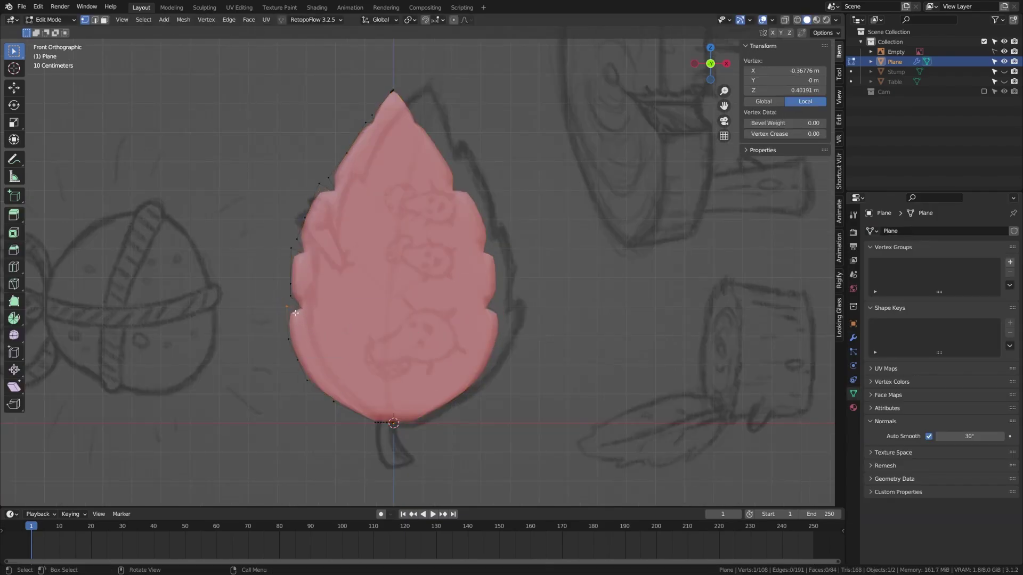
left_click(287, 247)
key("g")
left_click(286, 243)
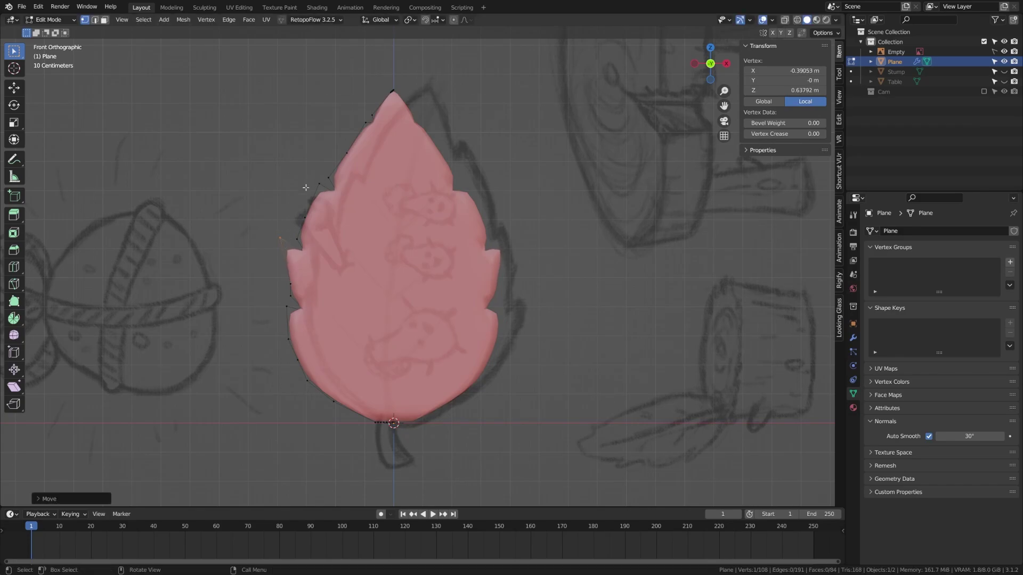
left_click(317, 183)
key("g")
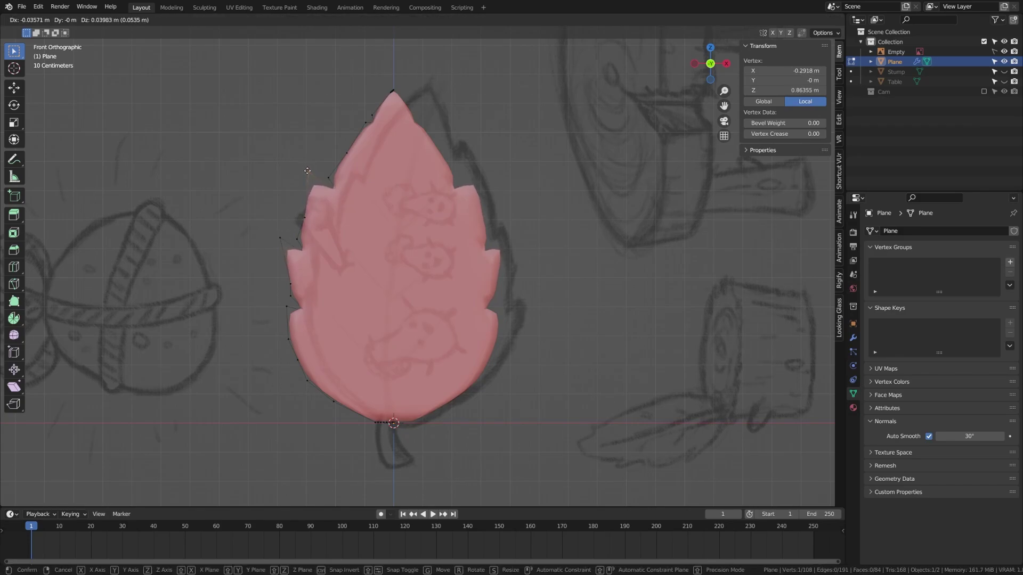
left_click(308, 171)
Pull the topmost serration's vertices outward and raise its corner to sharpen it.
left_click(370, 127, "shift")
key("g")
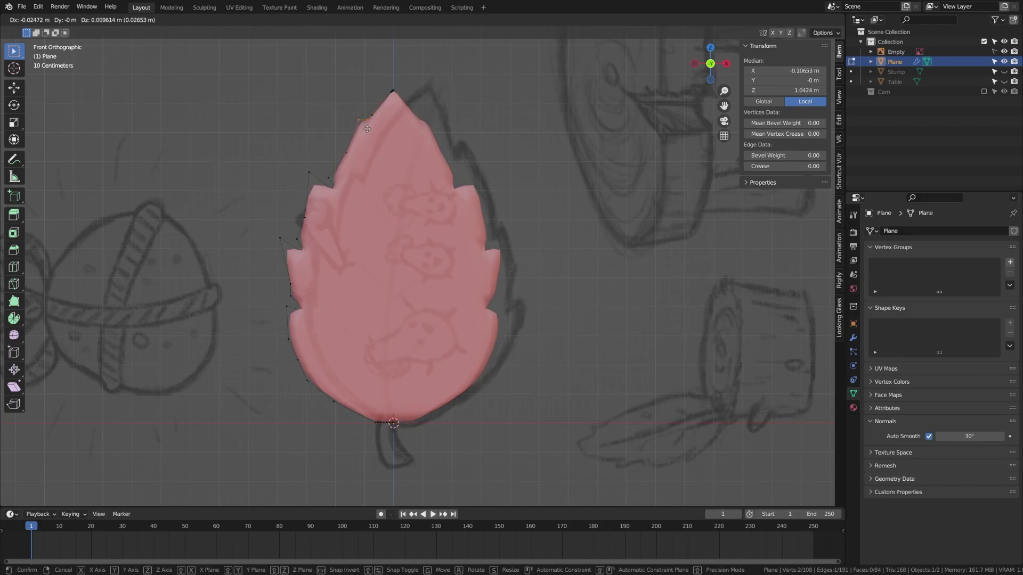
left_click(364, 132)
left_click(356, 118)
key("g")
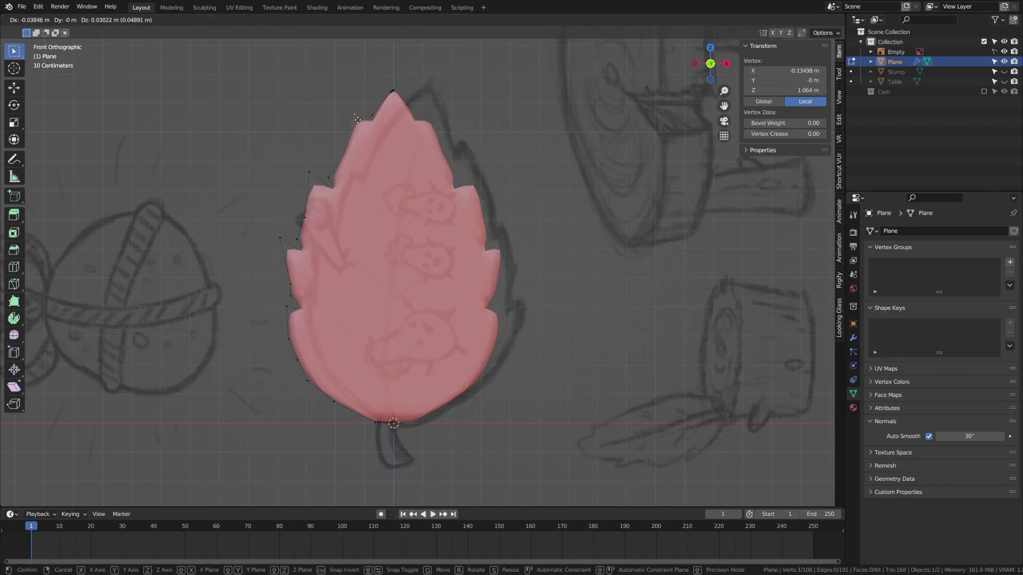
left_click(357, 119)
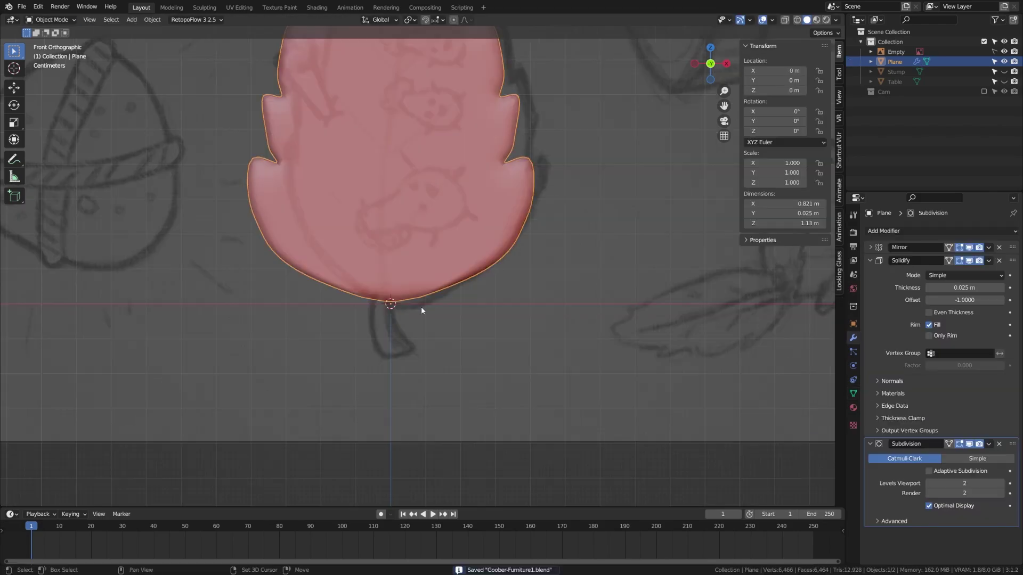
Add a Bezier curve for the leaf's stem, stand it upright, and set its round bevel depth to 0.04 m.
key("shift+a")
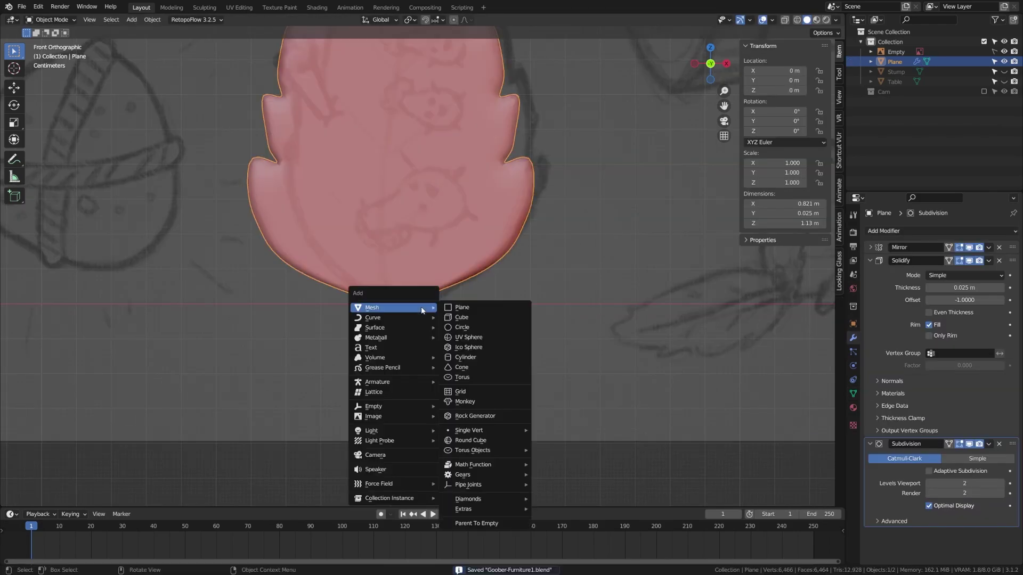
mouse_move(407, 320)
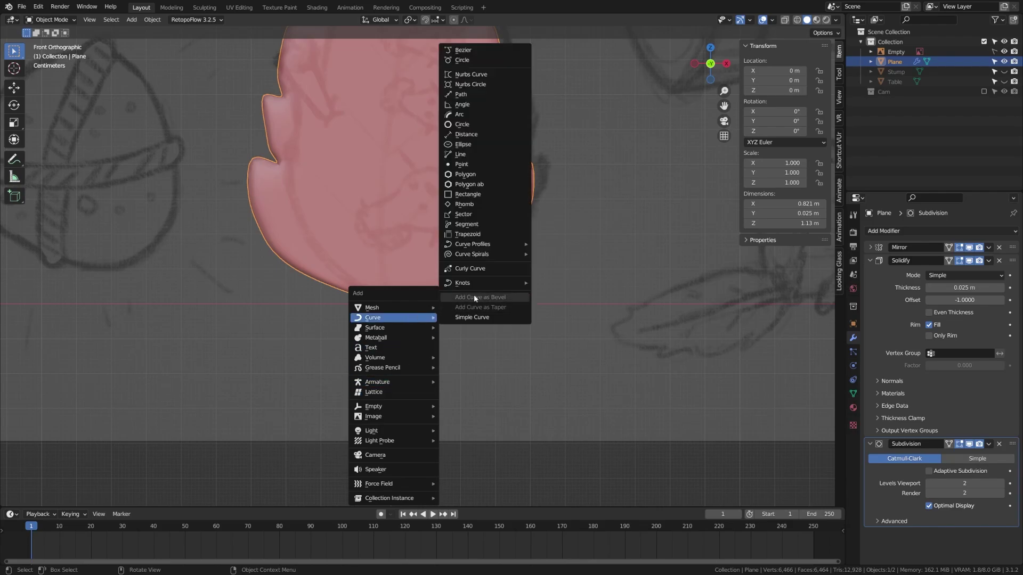
left_click(486, 50)
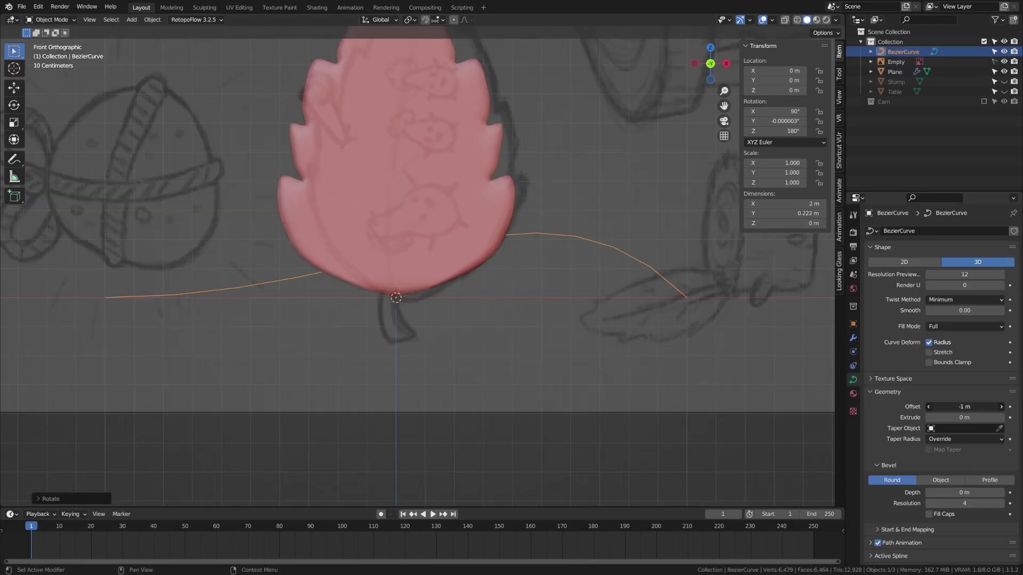
left_click(957, 406)
left_click_drag(958, 492, 979, 492)
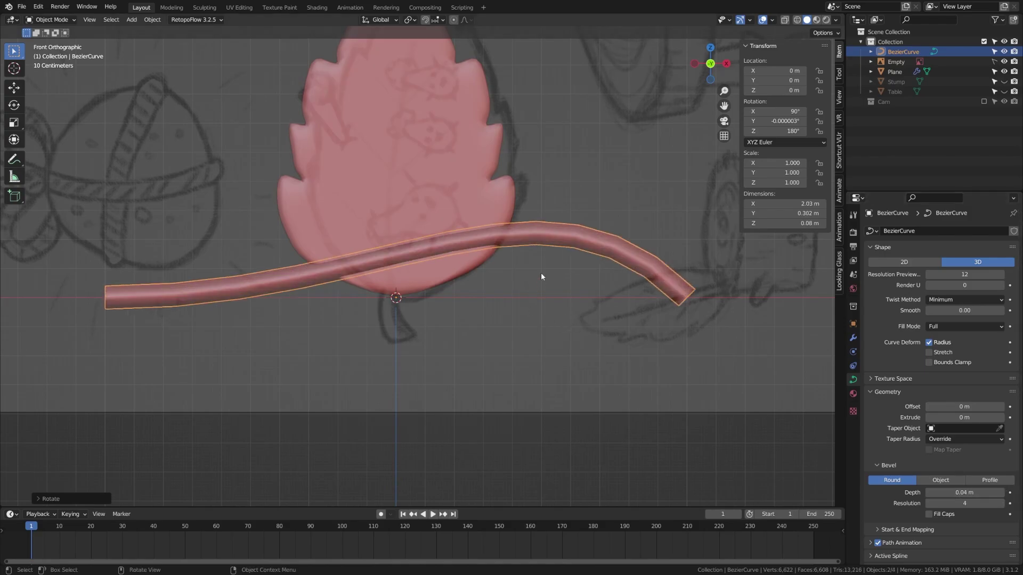
Rotate the curve's right end point by -45 degrees to level its handles.
key("Tab")
left_click(675, 307)
left_click(695, 327)
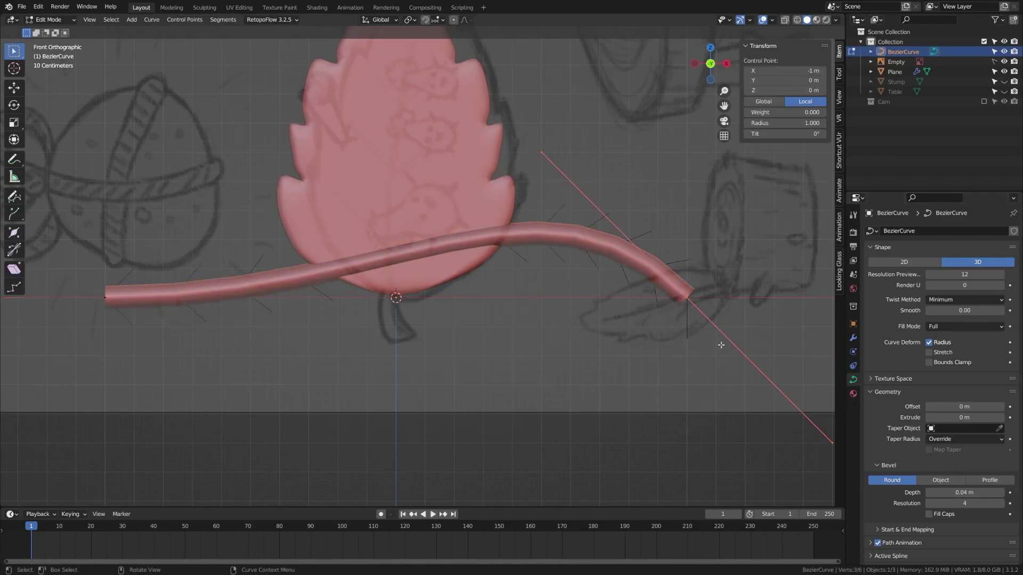
type("r-45")
key("Return")
Scale all of the stem curve's points down to about a fifth of the original length.
key("alt+a")
key("a")
key("s")
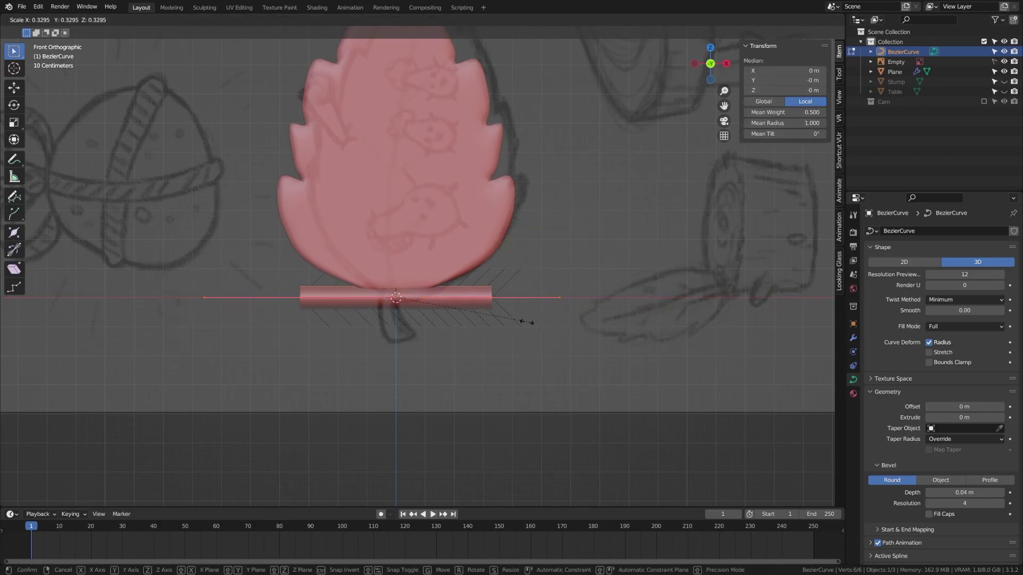
left_click(328, 281)
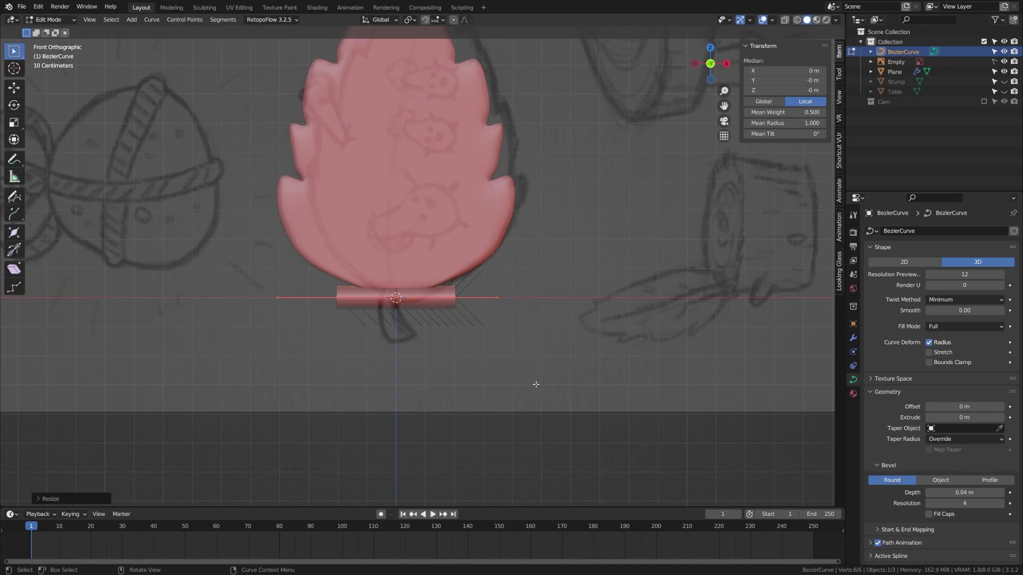
Rotate all of the stem curve's points so that the stem stands vertically below the leaf.
key("r")
left_click(421, 254)
scroll(421, 254, "up", 1)
key("r")
left_click(487, 322)
Move the stem's upper control point down to the leaf's base, tilt it, and shrink its radius to about 0.5.
left_click_drag(343, 208, 449, 252)
key("g")
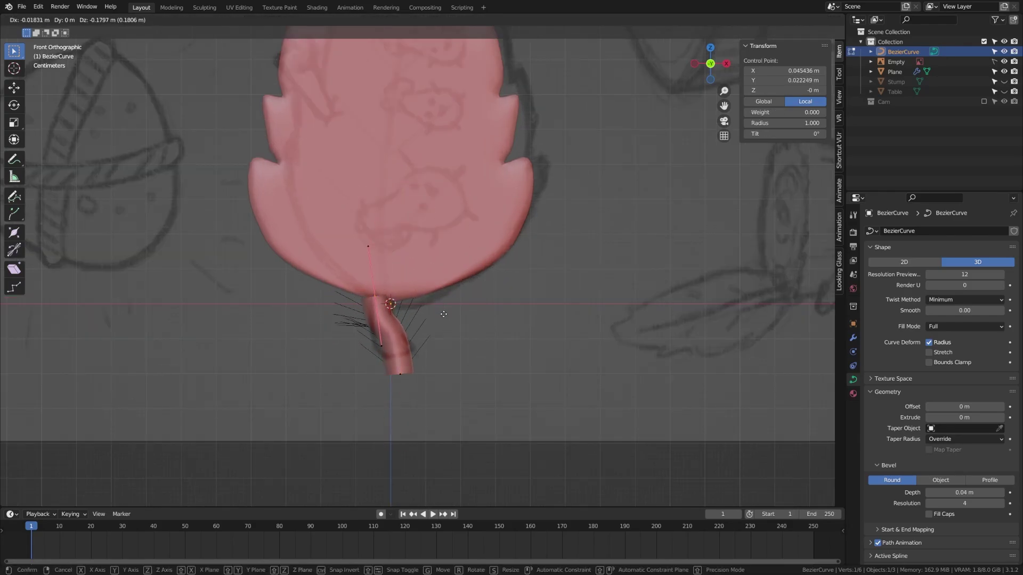
left_click(450, 307)
key("r")
left_click(451, 343)
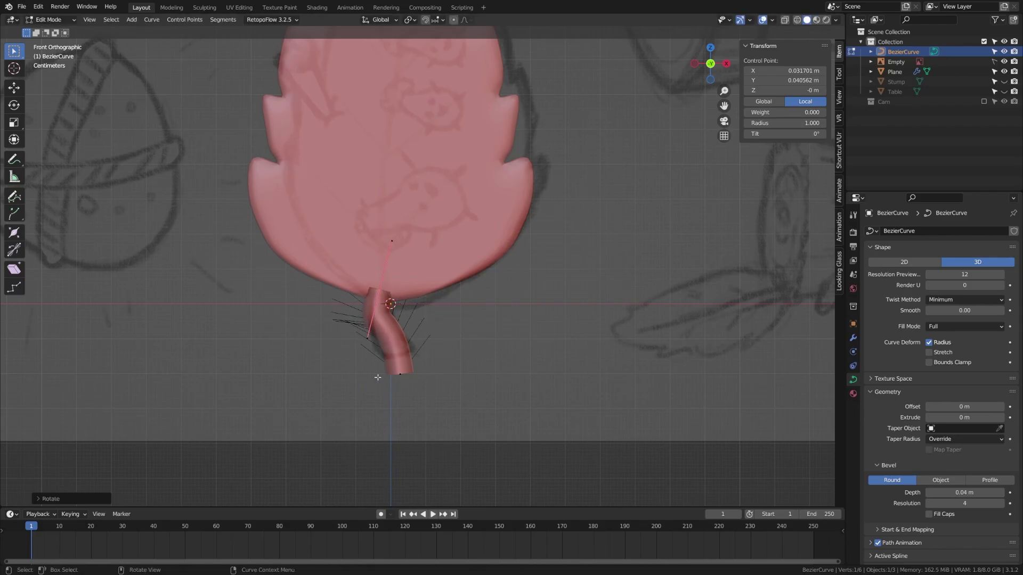
key("alt+s")
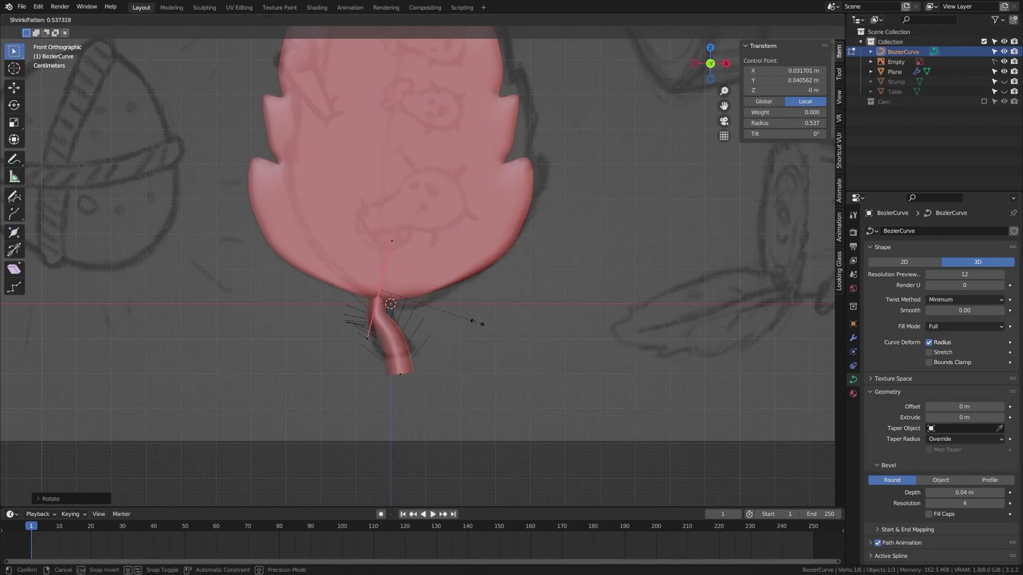
left_click(471, 320)
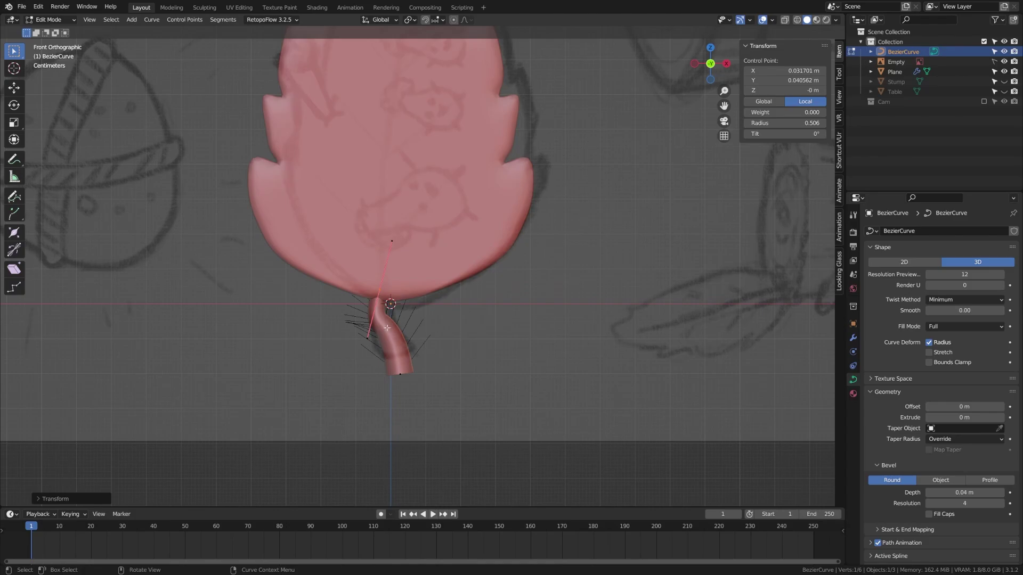
Shorten the handles of the stem's lower end point, raise the point slightly, and rotate it to bend the stem.
left_click(400, 374)
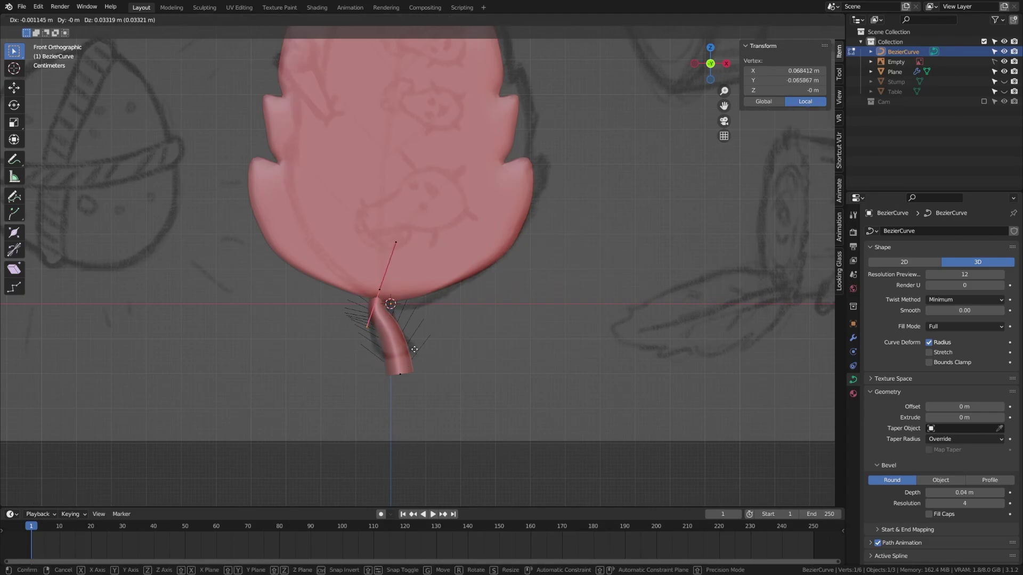
key("s")
left_click(490, 409)
key("g")
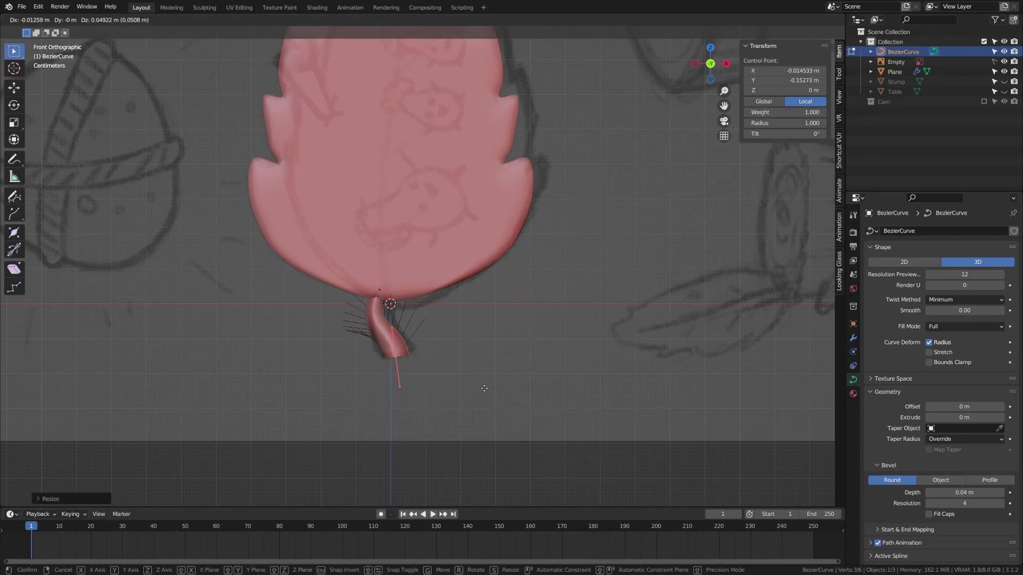
key("r")
left_click(502, 358)
Reposition the stem's lower end point and rescale its handles to give the stem a smooth curve.
key("g")
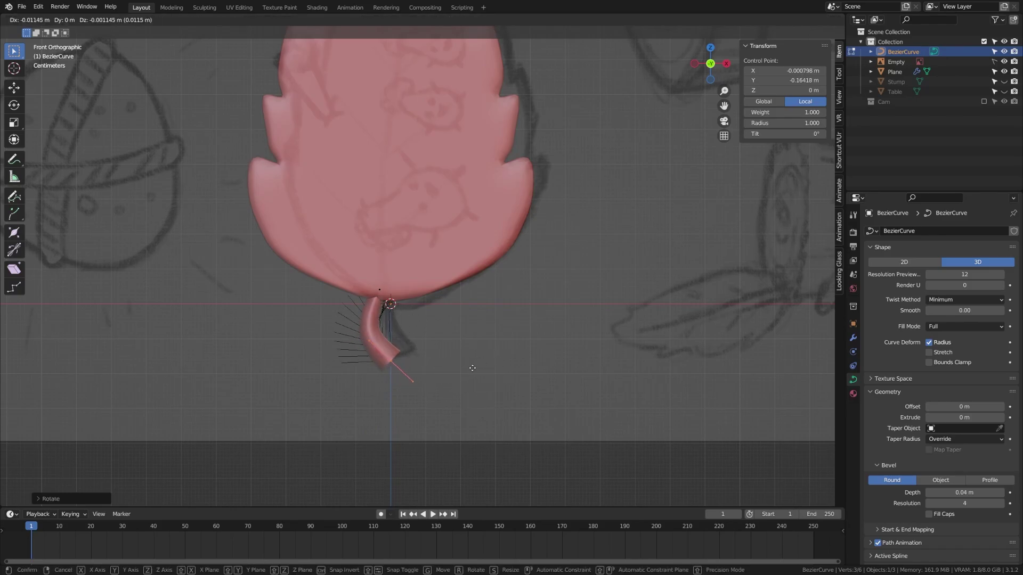
left_click(480, 366)
key("s")
left_click(467, 374)
key("g")
left_click(434, 373)
Fill the caps of the stem curve and convert it to a mesh.
key("Tab")
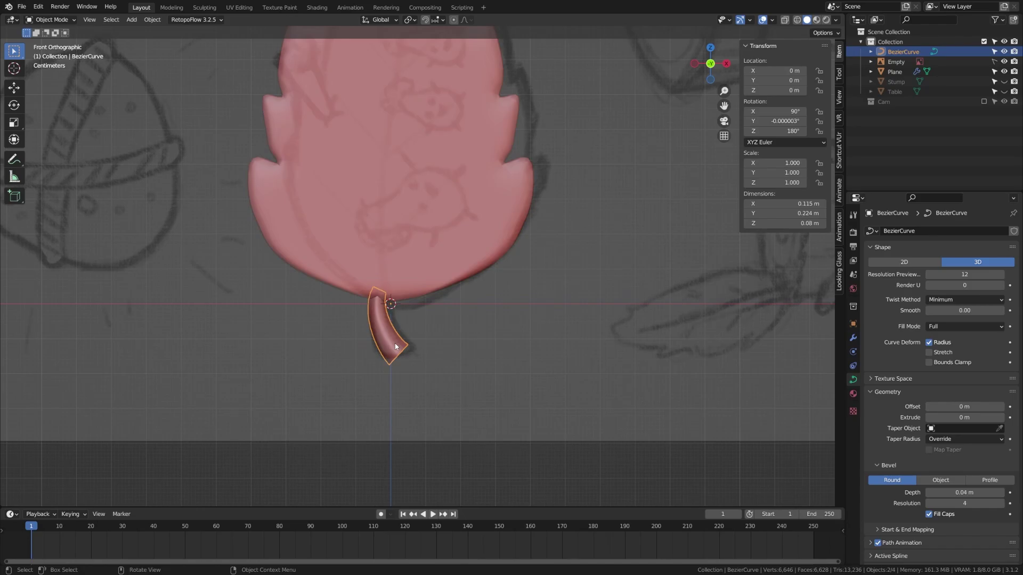
key("F3")
type("conv")
key("Return")
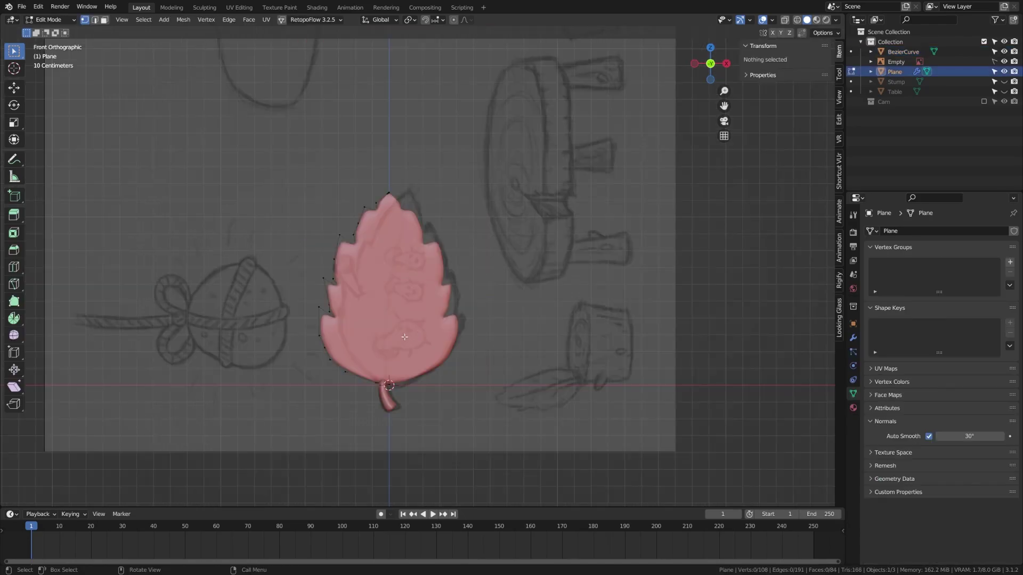
Move the leaf's central edge loop along Y to form a midrib crease, and join the stem to the leaf.
middle_click_drag(338, 348, 453, 320)
scroll(458, 317, "up", 5)
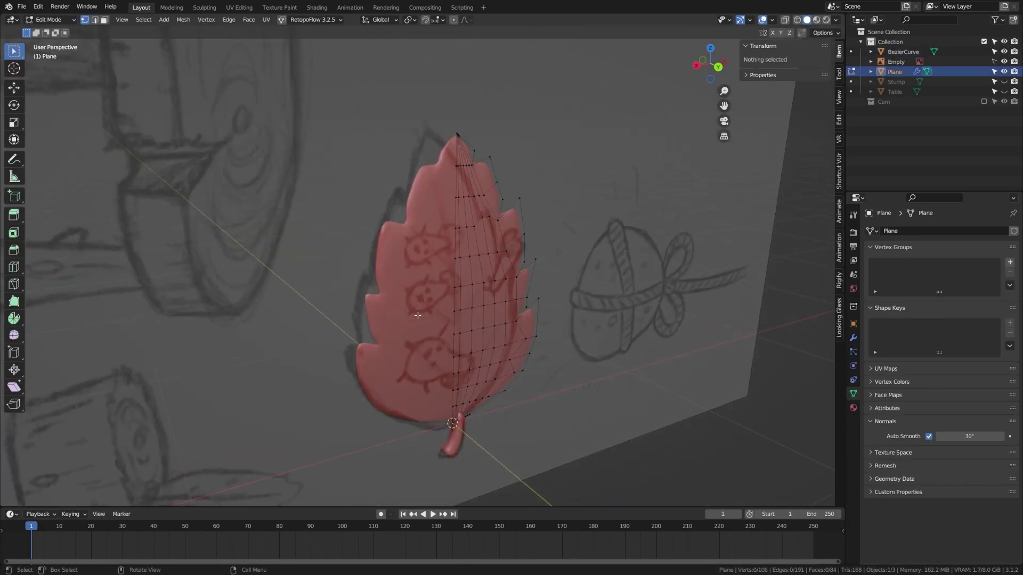
left_click(458, 317, "alt")
mouse_move(458, 316)
middle_mouse_down()
mouse_move(495, 335)
mouse_move(567, 337)
mouse_move(468, 338)
mouse_move(454, 312)
mouse_move(465, 298)
middle_mouse_up()
key("g")
key("y")
left_click(442, 330)
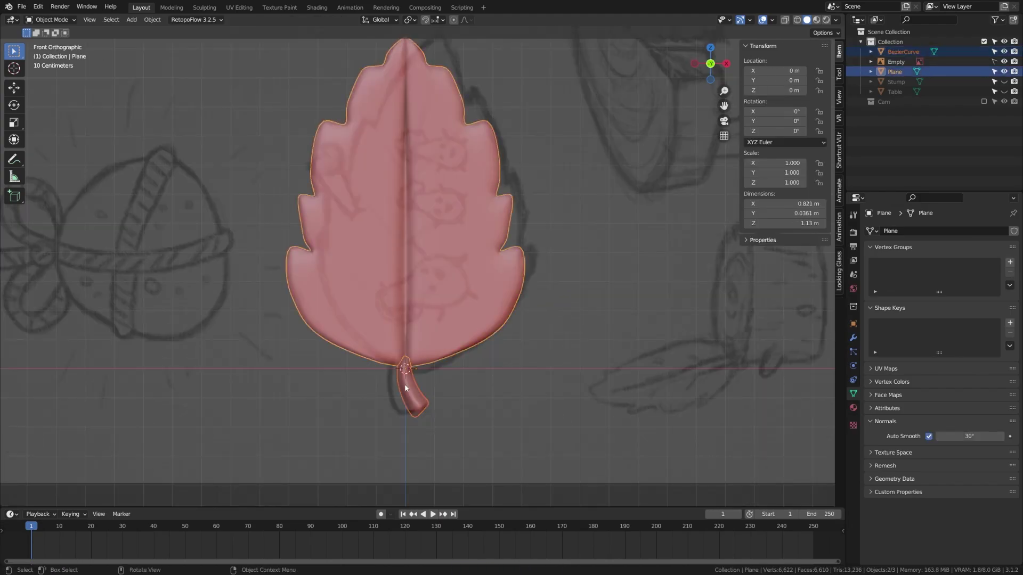
key("ctrl+j")
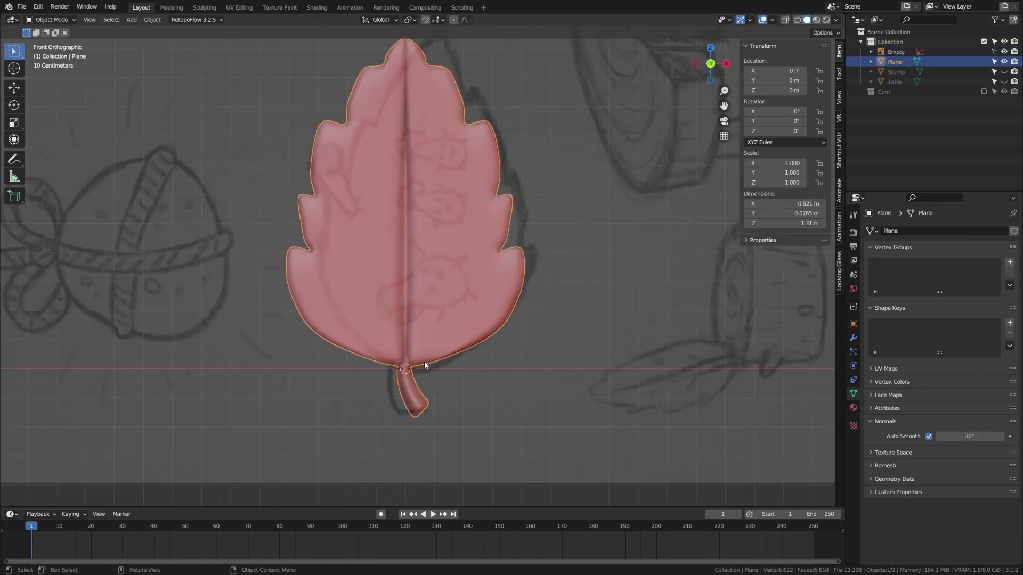
Lower all of the leaf's geometry slightly along Z relative to its origin and save the file.
key("Tab")
key("a")
key("g")
key("z")
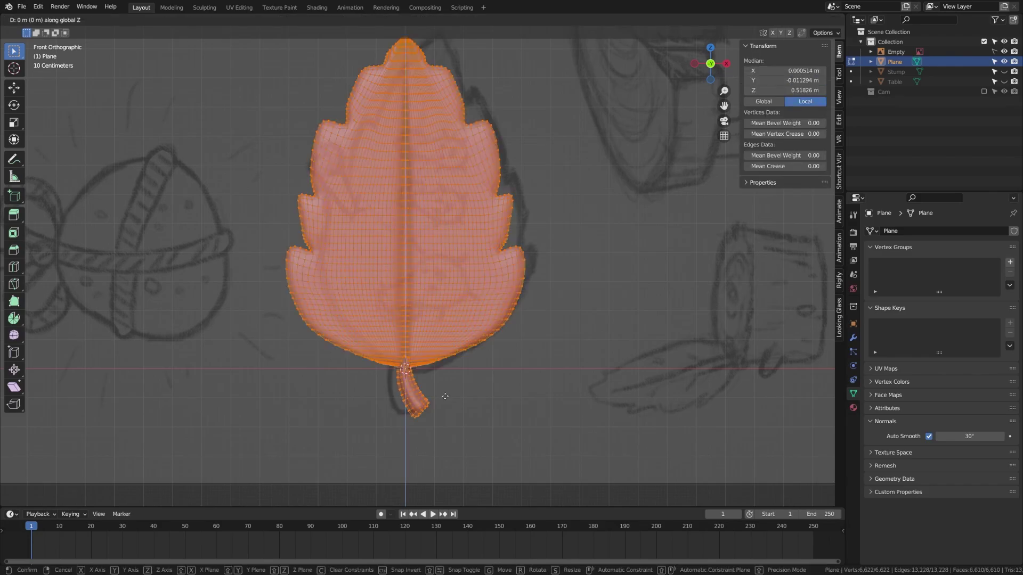
left_click(439, 405)
key("Tab")
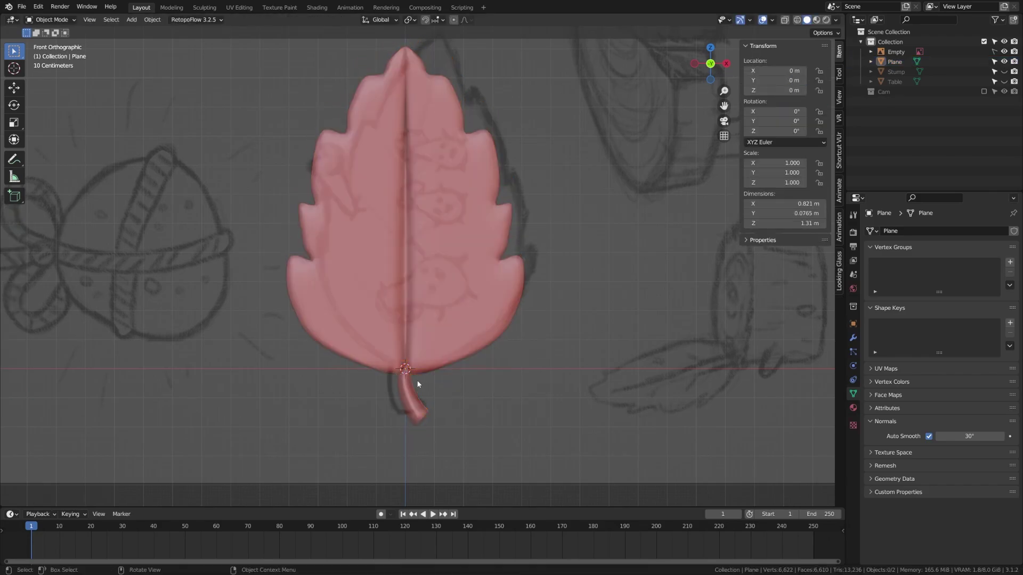
key("ctrl+s")
Fit a lattice around the leaf with a resolution of 3 in U, 3 in V, and 4 in W.
left_click(429, 363)
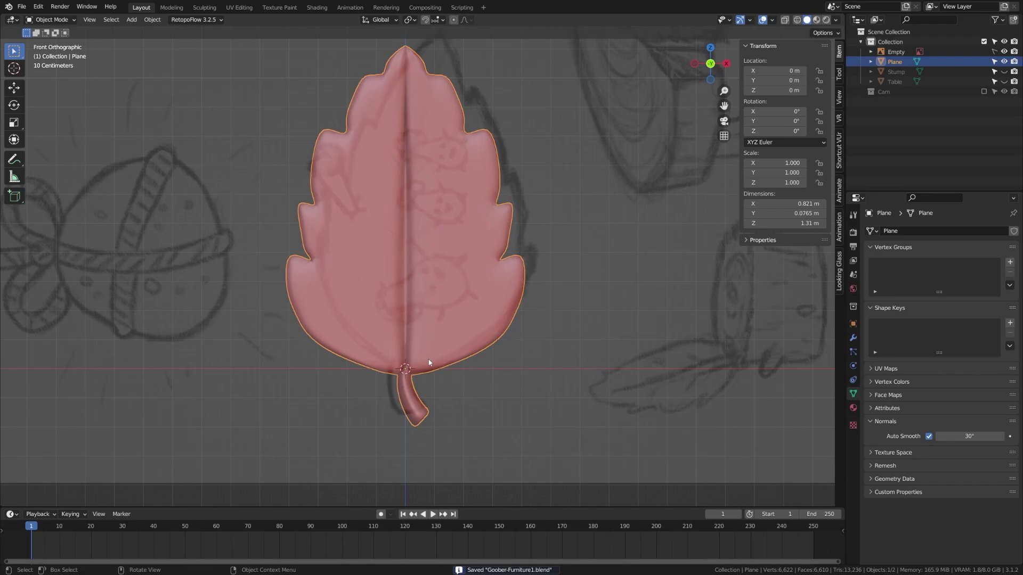
key("F3")
type("fit")
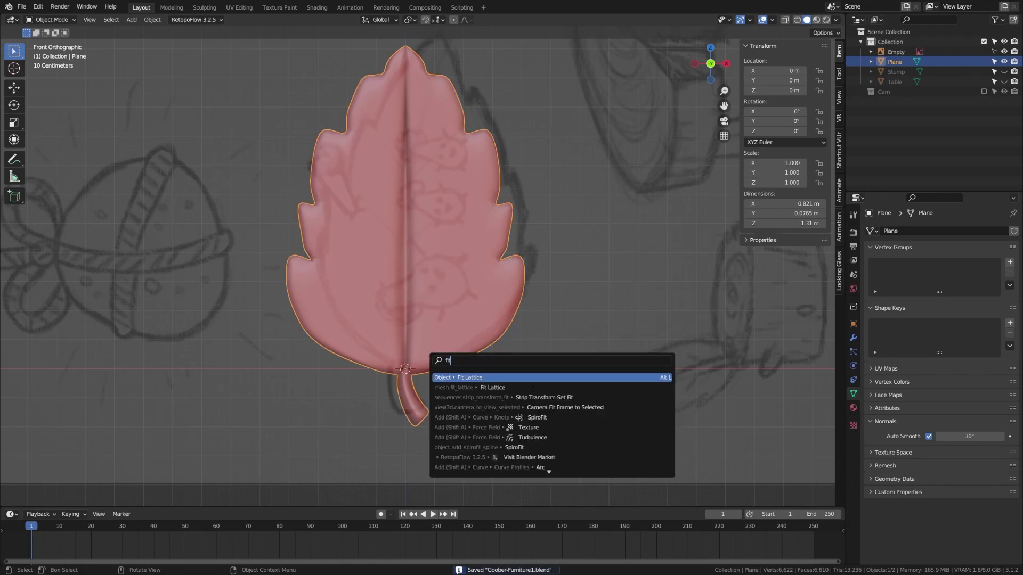
key("Return")
left_click(1000, 272)
left_click(1000, 262)
left_click(1000, 282)
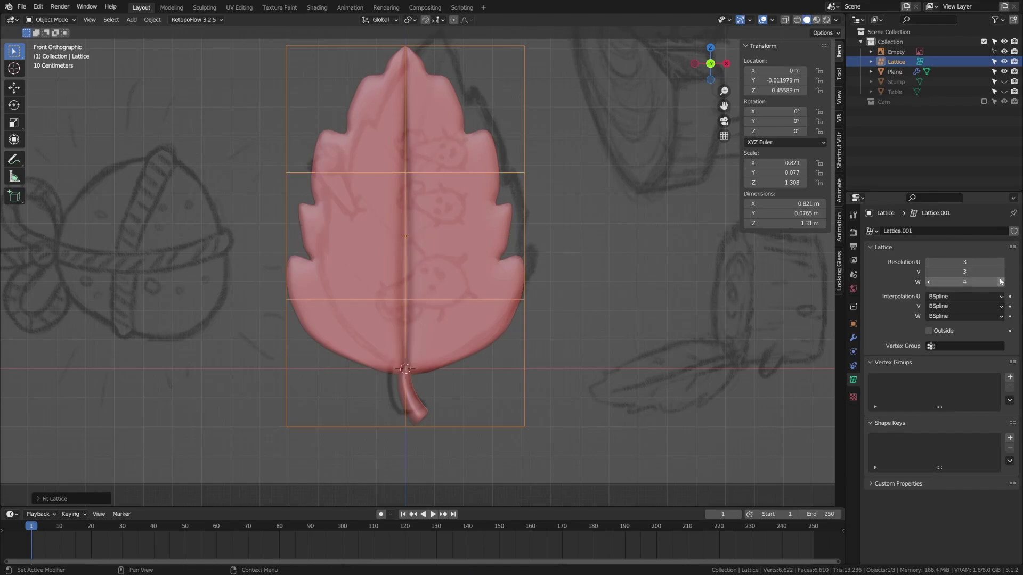
Rotate and shift the lattice's top row of points toward positive Y in side view to bend the leaf tip.
key("KP_3")
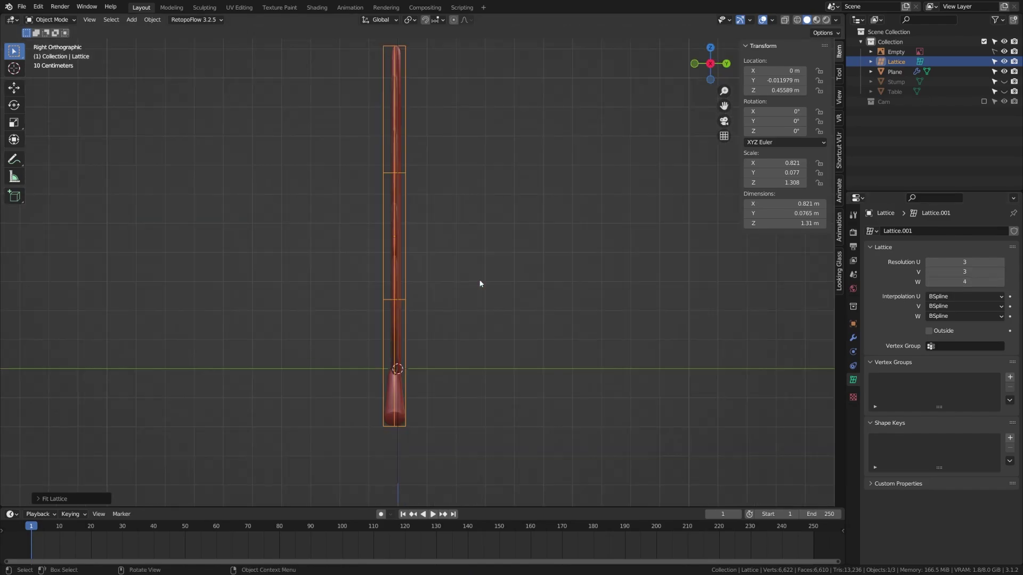
key("Tab")
middle_click_drag(421, 174, 419, 239, "shift")
left_click_drag(336, 91, 470, 274)
key("r")
left_click(463, 306)
key("g")
left_click(493, 313)
Move the lattice's upper-middle and lower-middle rows toward negative Y to arch the leaf.
left_click_drag(361, 231, 498, 288)
key("g")
left_click(508, 295)
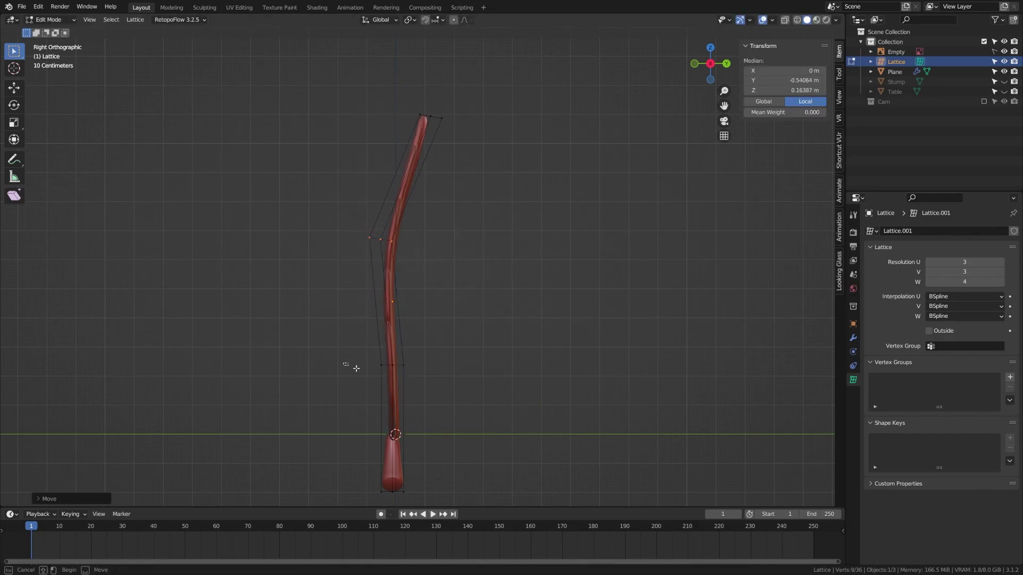
left_click_drag(350, 358, 438, 384)
key("g")
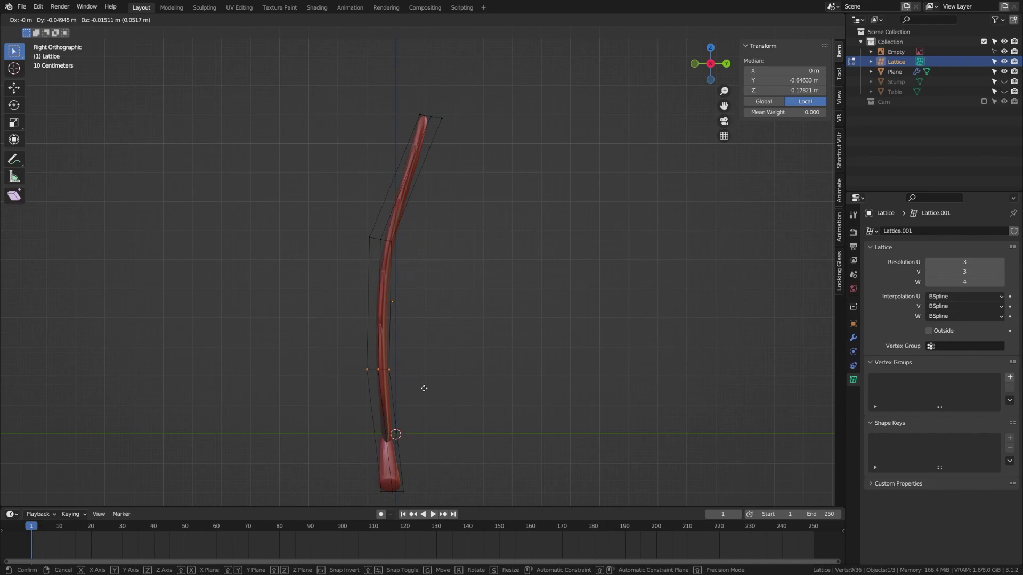
left_click(425, 389)
Fine-tune the angle of the lattice's top row and move the lower-middle row back toward positive Y.
left_click_drag(401, 110, 527, 153)
key("r")
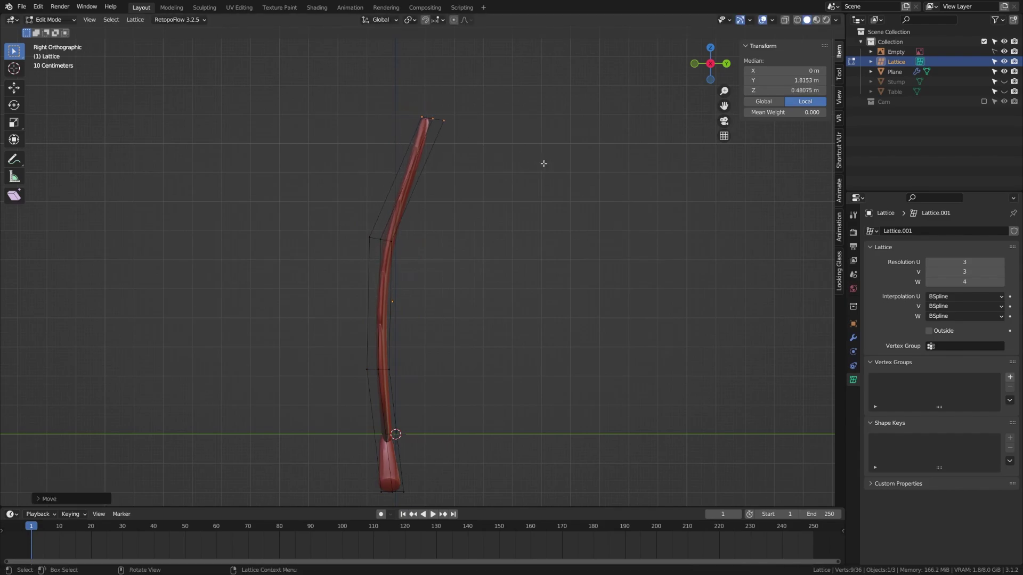
left_click(485, 244)
left_click(486, 245)
middle_click_drag(450, 386, 449, 308, "shift")
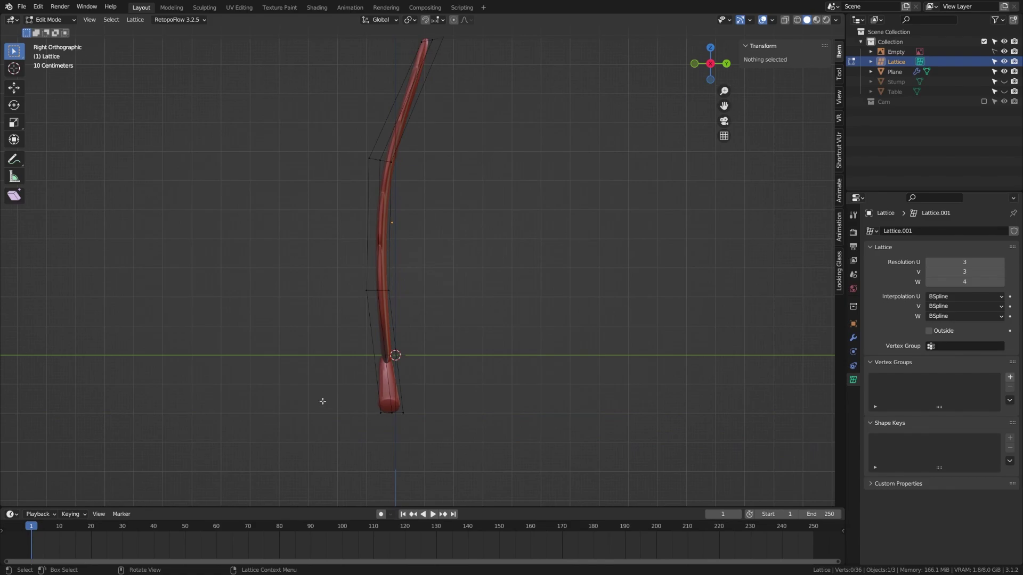
left_click_drag(357, 276, 456, 325)
key("g")
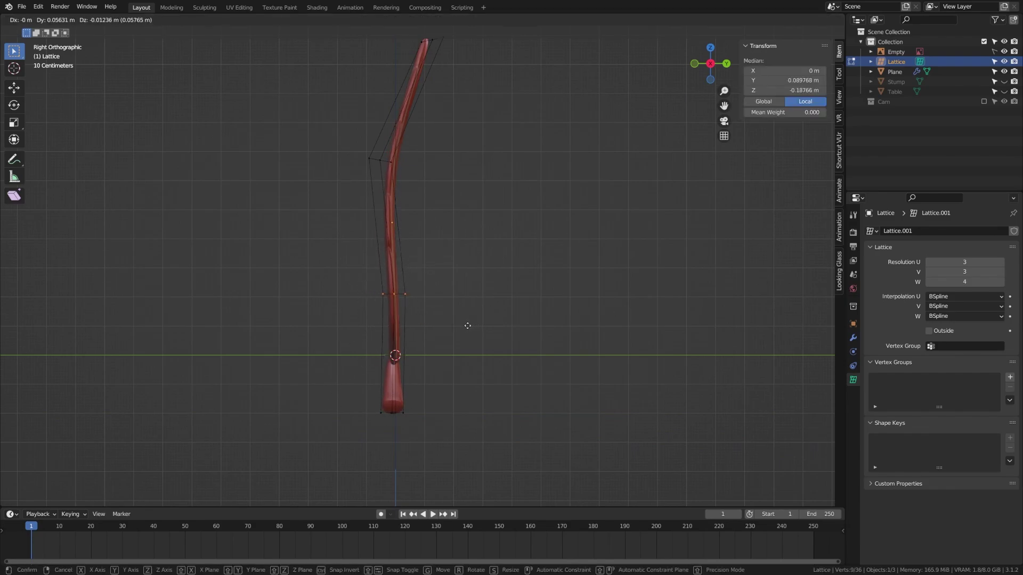
left_click(449, 325)
Move the lattice's two outer side columns about 0.16 m along Y to fold the leaf's halves around the midrib.
middle_click_drag(386, 302, 452, 288)
scroll(453, 288, "down", 3)
key("alt+a")
left_click_drag(450, 134, 516, 397)
middle_click_drag(516, 397, 283, 119)
left_click_drag(283, 119, 392, 421, "shift")
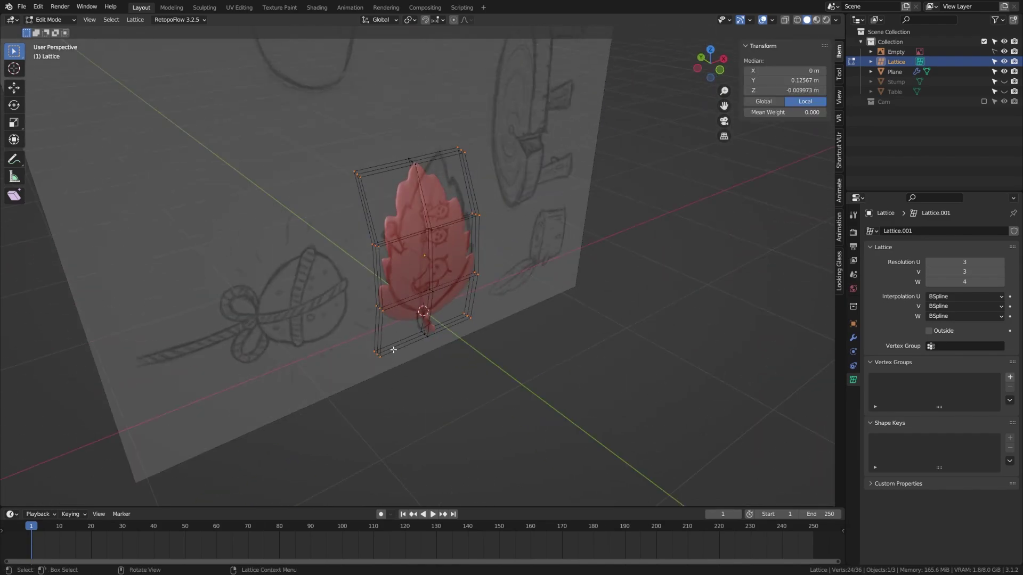
key("g")
key("y")
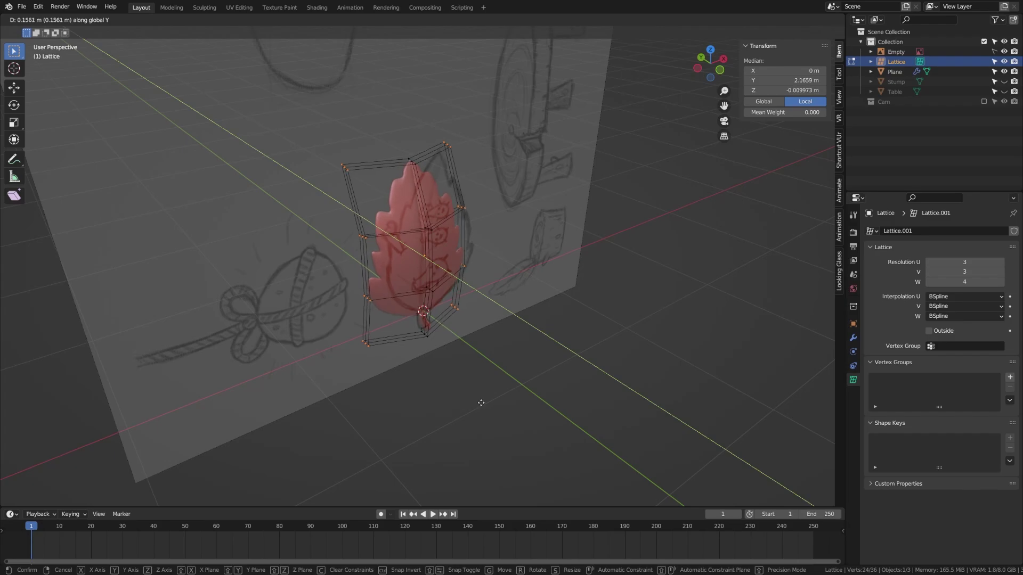
left_click(480, 404)
Try to scale the lattice's lower-middle row of points along Y.
key("alt+a")
middle_click_drag(500, 406, 351, 345)
left_click_drag(371, 273, 442, 288)
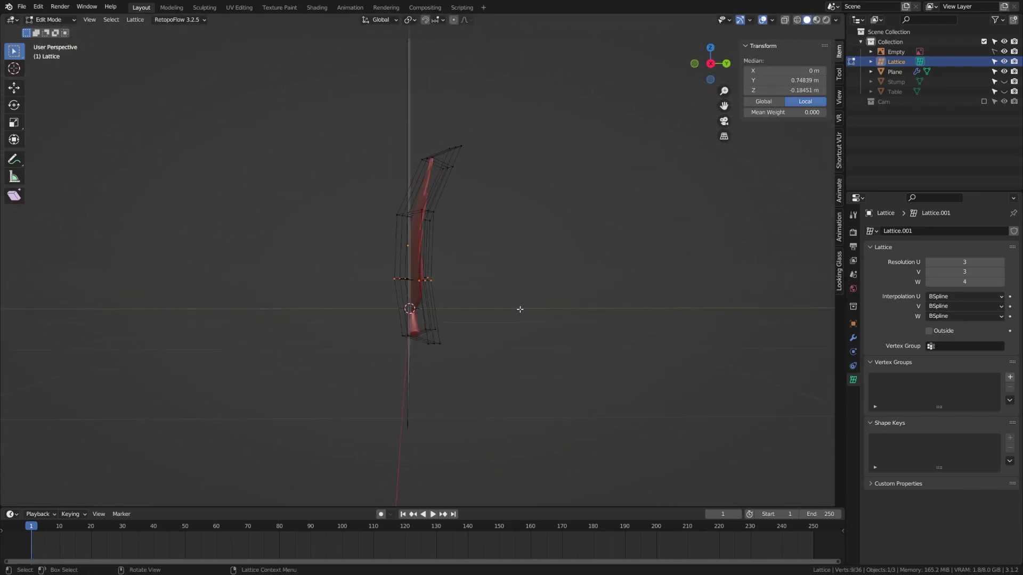
key("s")
key("y")
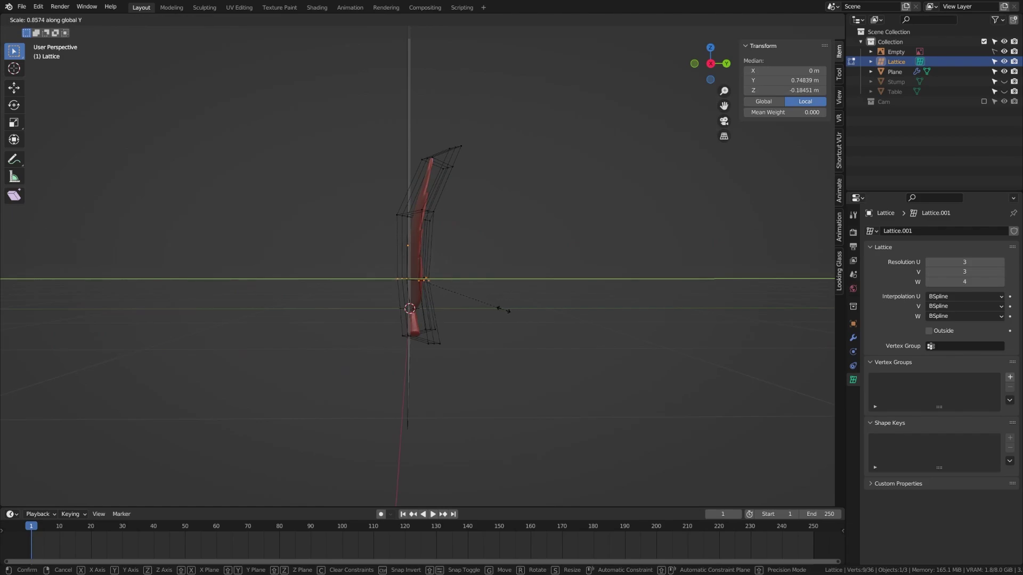
left_click(526, 318)
key("alt+a")
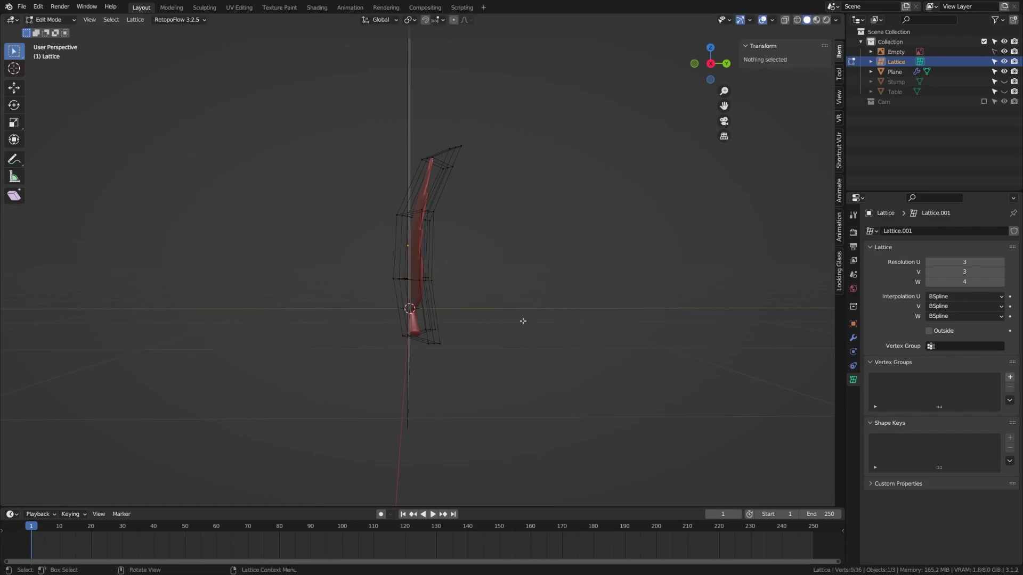
Apply the Lattice modifier on the leaf.
key("KP_3")
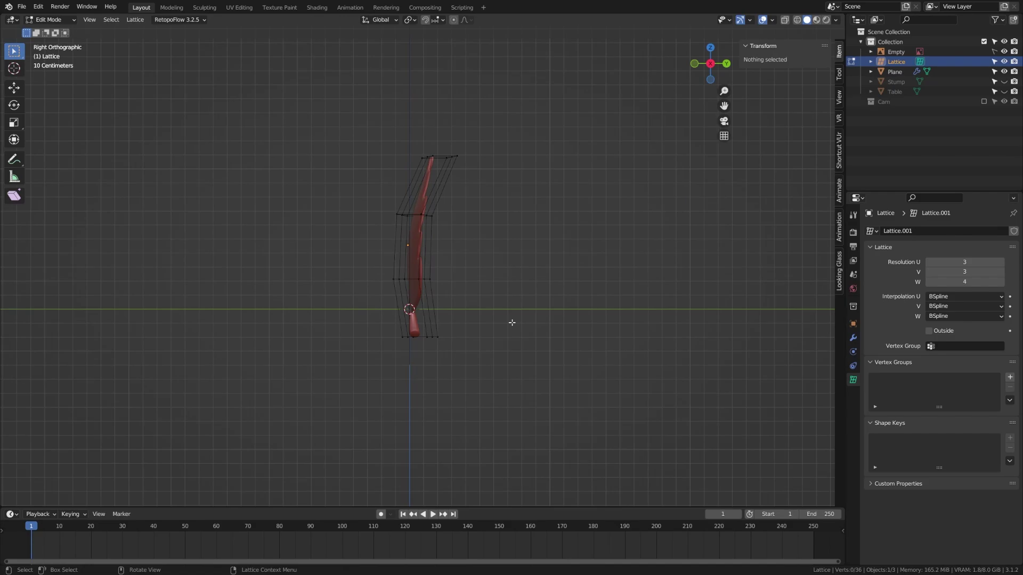
key("Tab")
left_click(413, 276)
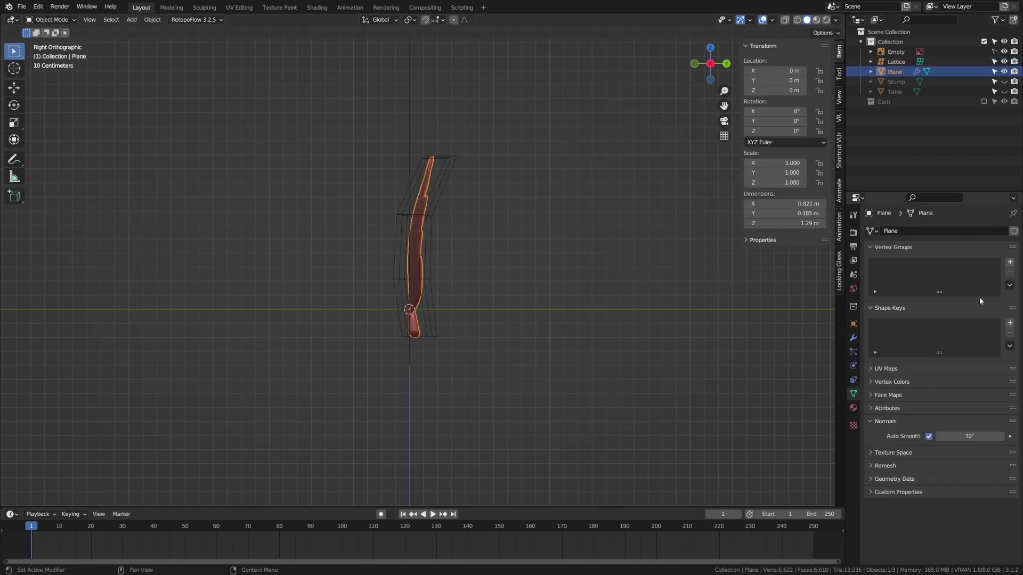
left_click(852, 338)
left_click(989, 248)
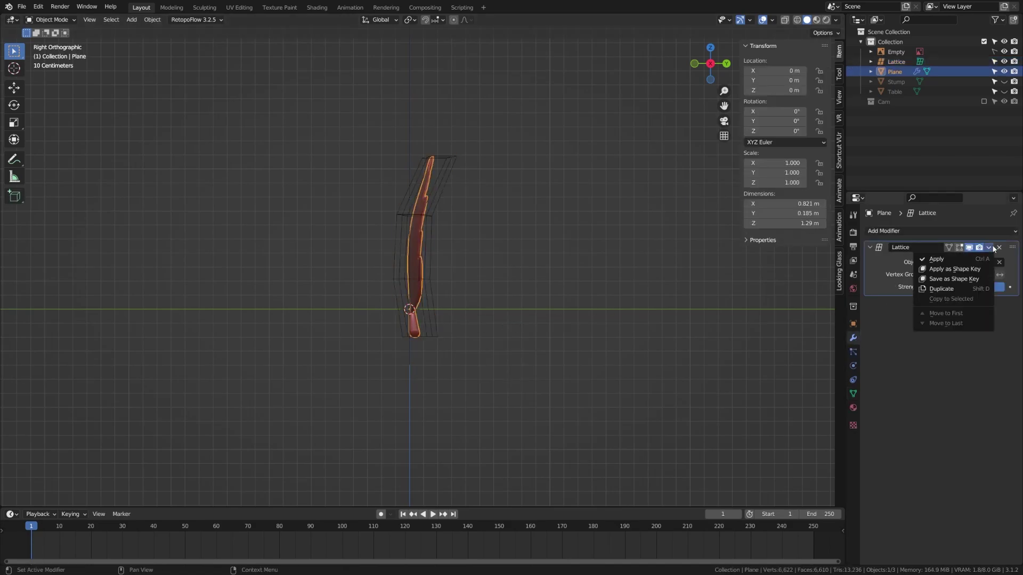
left_click(969, 257)
Delete the lattice object and save the file.
left_click(434, 305)
key("Delete")
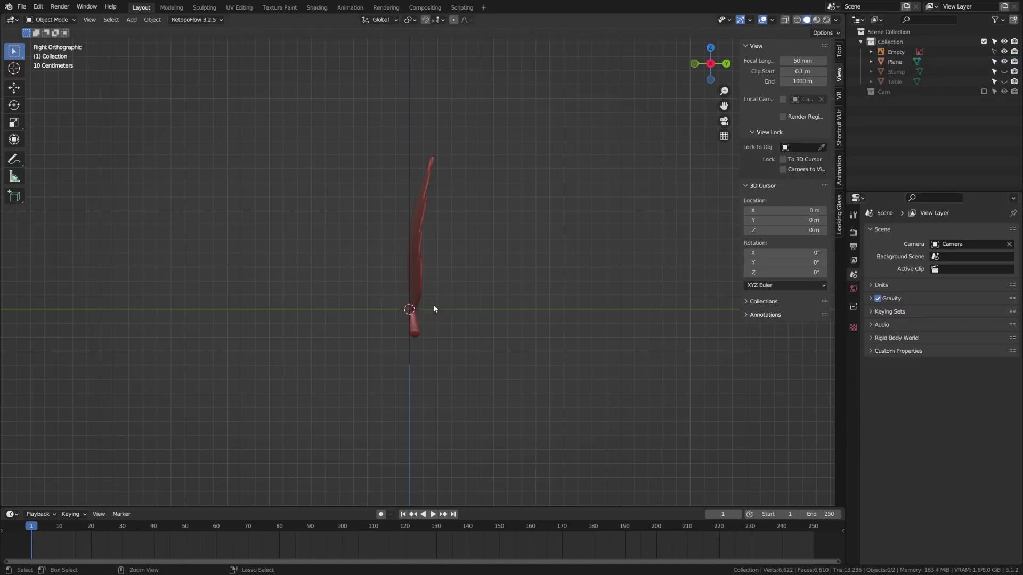
key("ctrl+s")
Rename the leaf object to Leaf and hide the reference image.
key("KP_1")
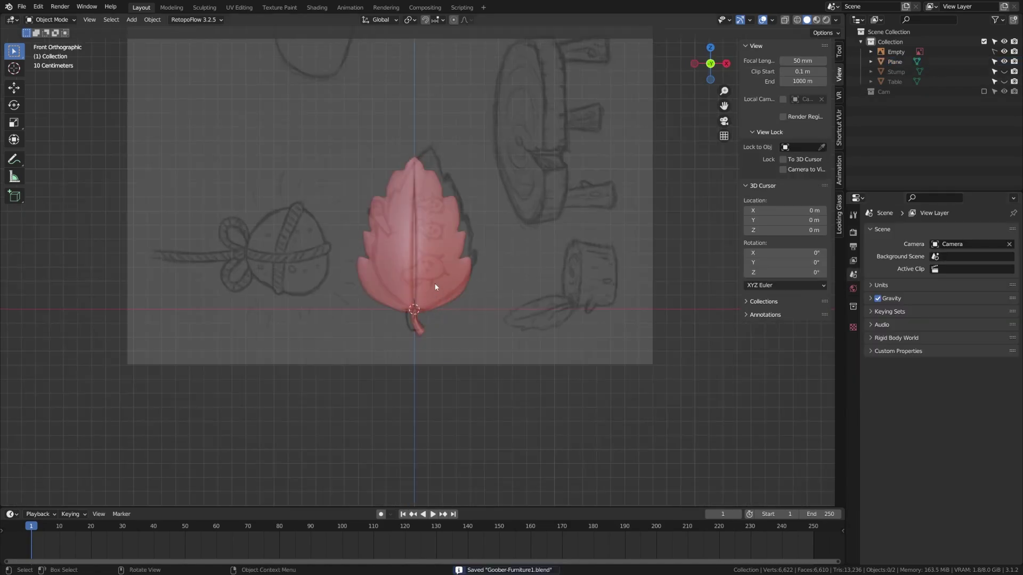
left_click(436, 288)
key("F2")
type("Leaf")
key("Return")
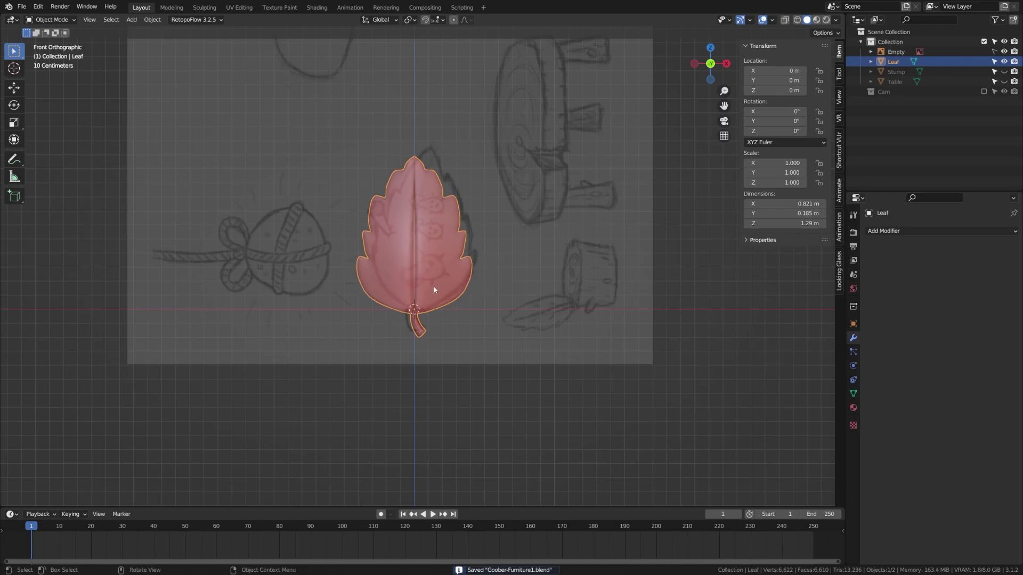
left_click(1003, 51)
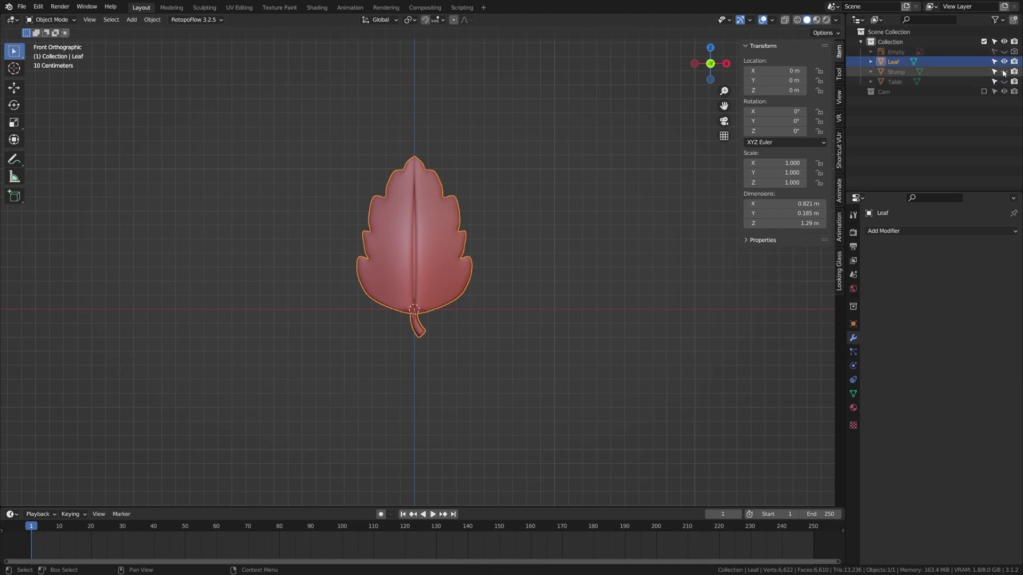
Show the Stump and Table objects, and move the leaf and stump together about 2.76 m along negative Y.
left_click_drag(1003, 71, 1004, 81)
scroll(482, 267, "down", 2)
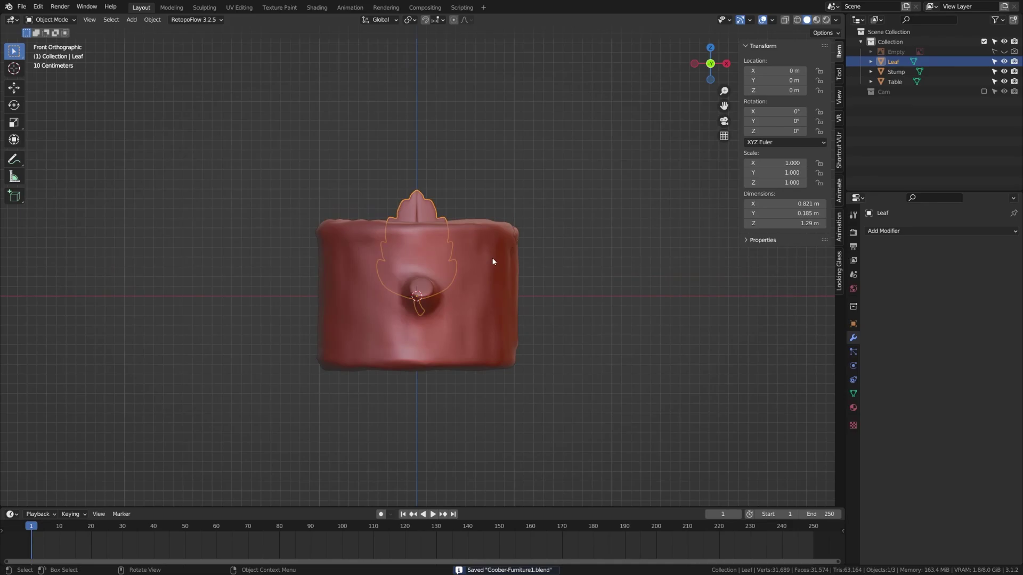
key("KP_3")
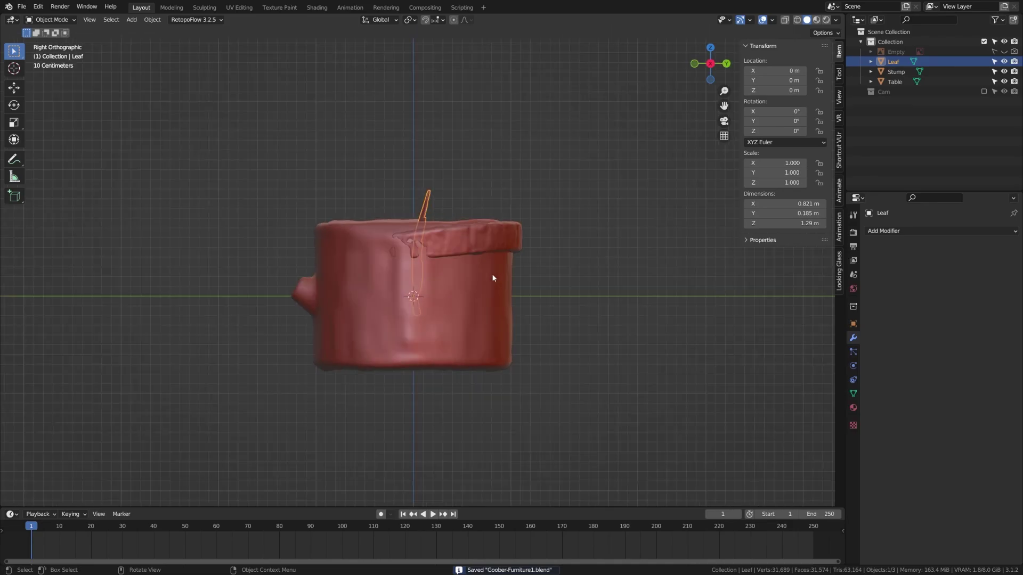
left_click(450, 292)
left_click(425, 219, "shift")
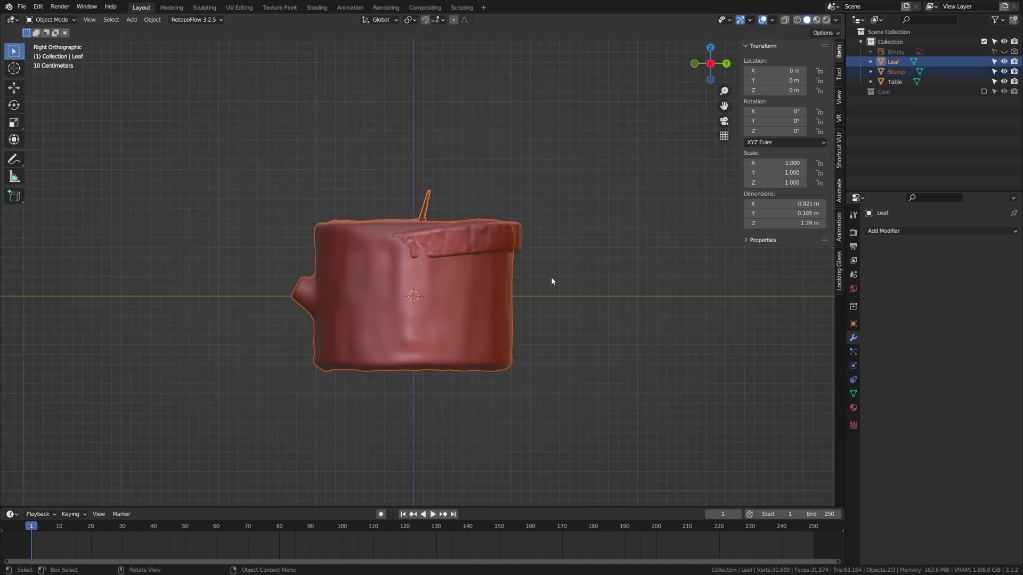
key("g")
key("y")
left_click(354, 302)
middle_click_drag(354, 302, 432, 318, "shift")
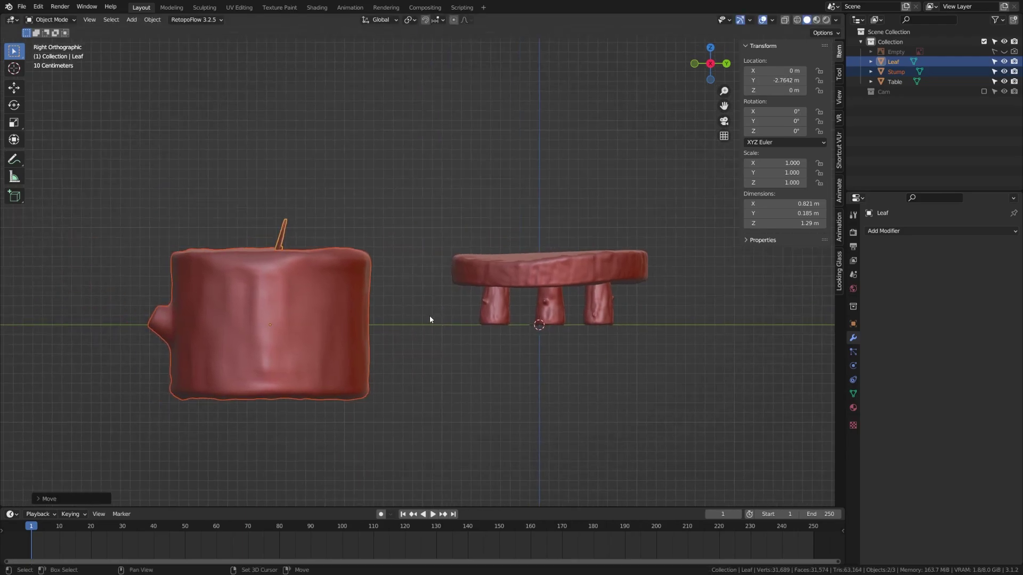
Move the leaf and stump together beside the table and scale them down uniformly to about 0.288.
left_click(344, 324)
key("KP_1")
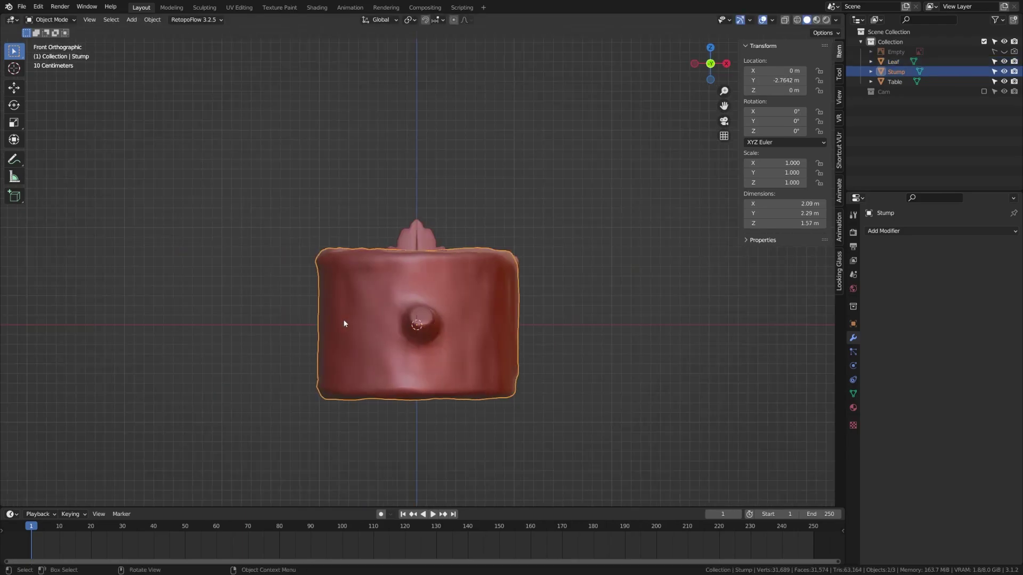
left_click(413, 280, "shift")
key("g")
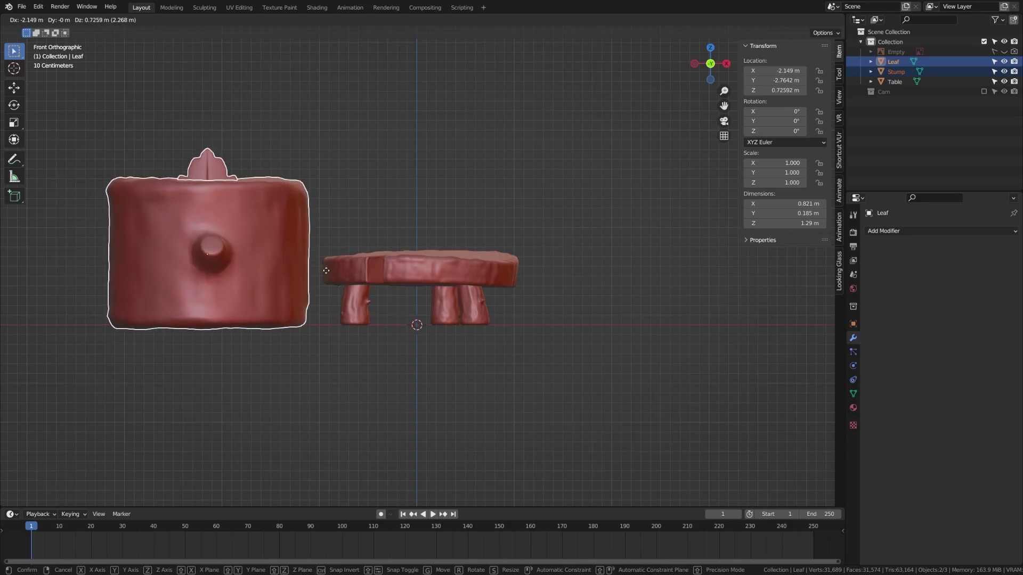
left_click(326, 271)
key("s")
left_click(320, 278)
key("g")
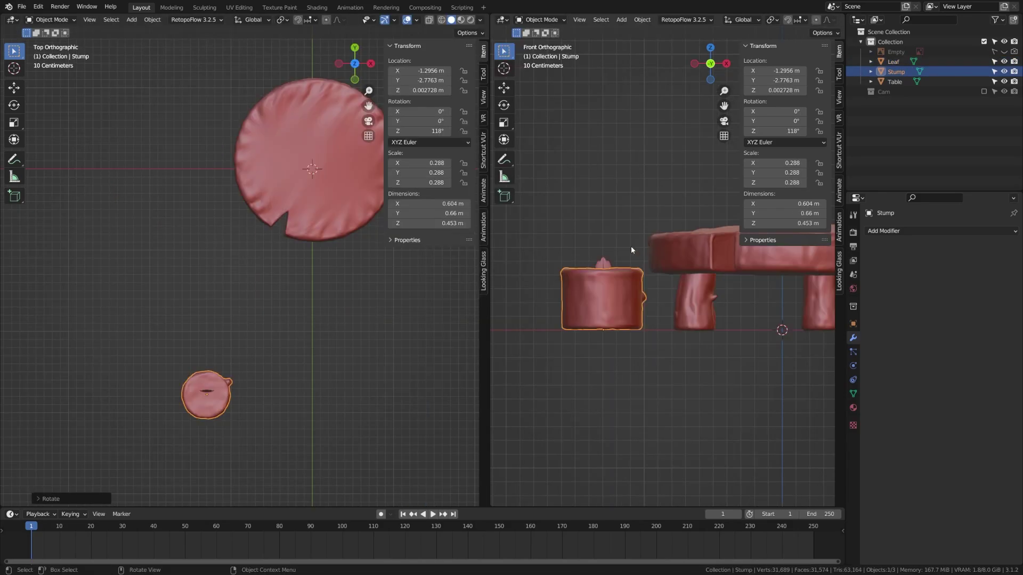
Reset the leaf's scale to 1 and turn it to 90° around Z.
left_click(603, 267)
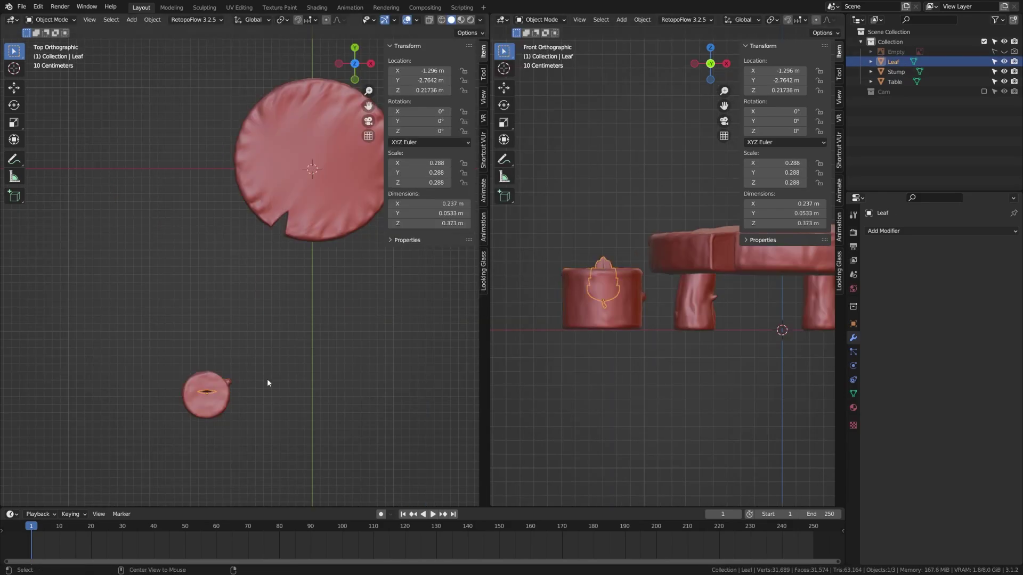
key("alt+s")
key("r")
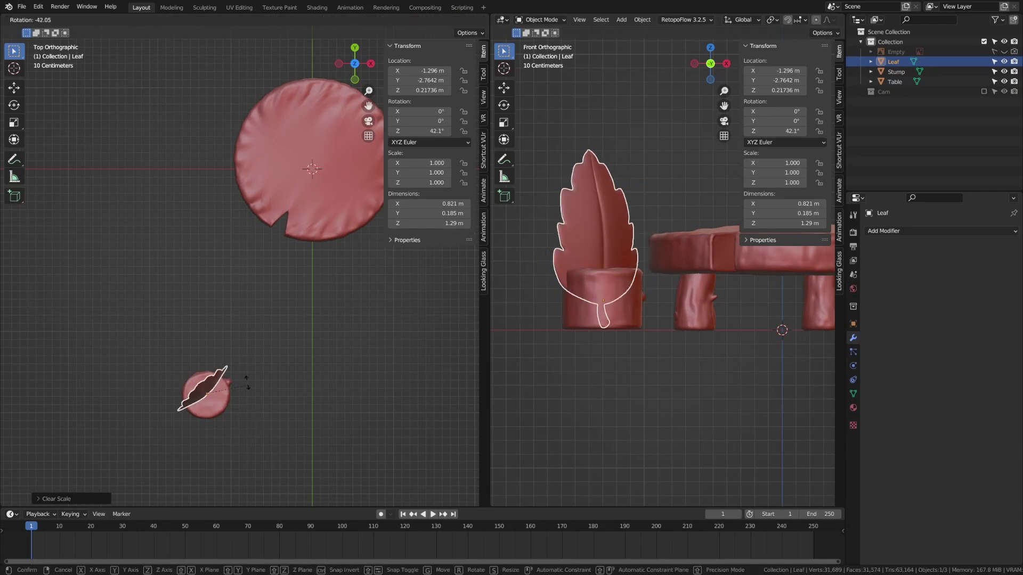
type("90")
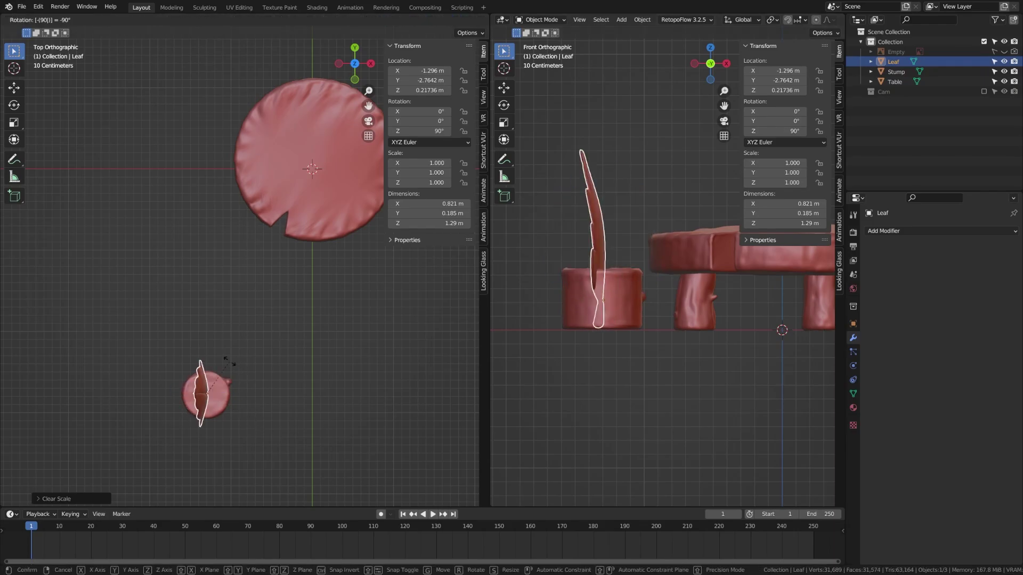
key("Return")
Position the leaf as a backrest against the stump's side facing away from the table, at about X -1.59 m and Z 0.337 m.
key("g")
key("x")
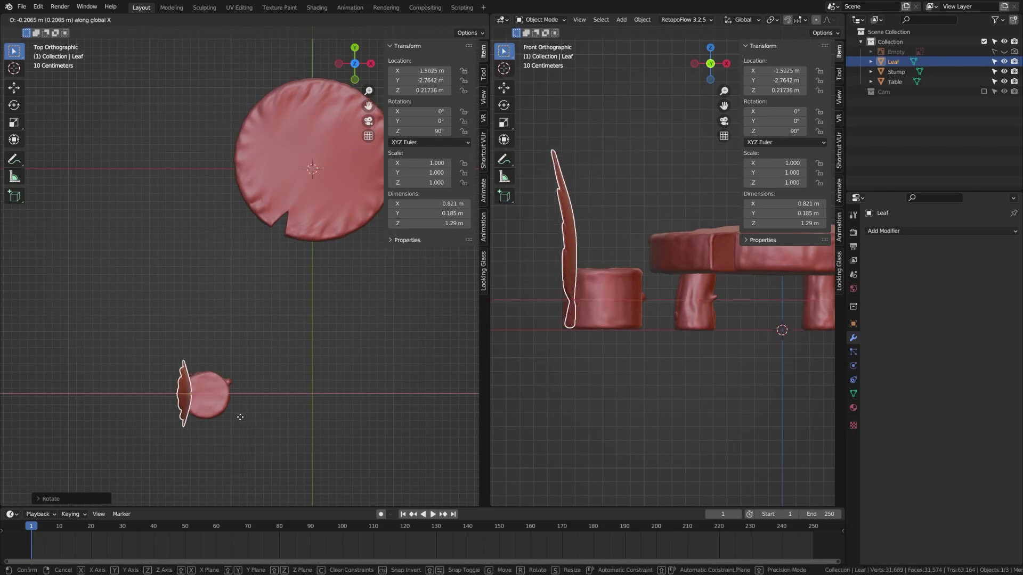
left_click(237, 416)
key("KP_Decimal")
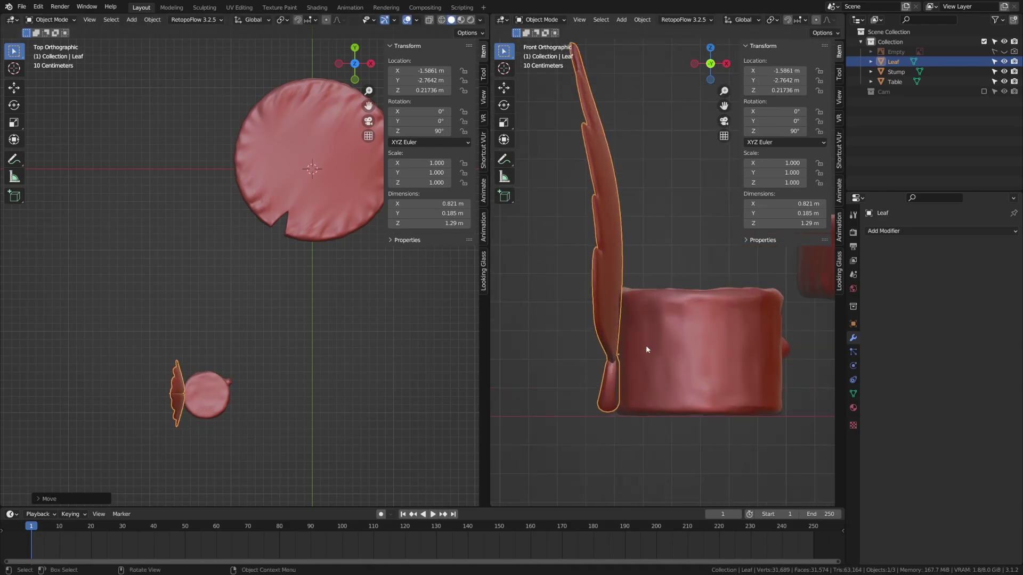
scroll(645, 345, "up", 1)
key("g")
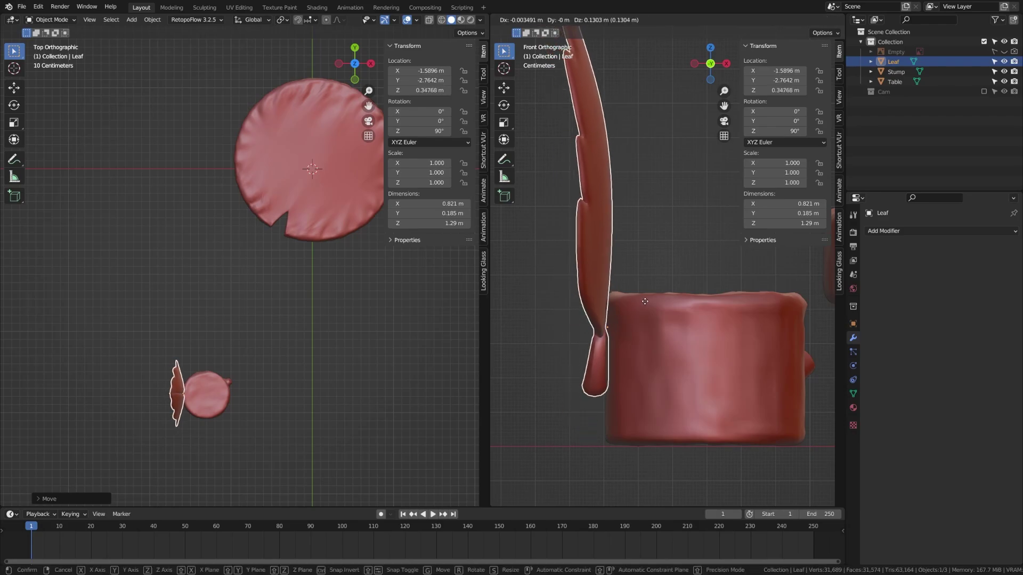
left_click(647, 320)
Scale the leaf down to about 0.774 and shift it along X against the stump, to about -1.578 m.
scroll(649, 324, "down", 3)
middle_click_drag(731, 334, 675, 366, "shift")
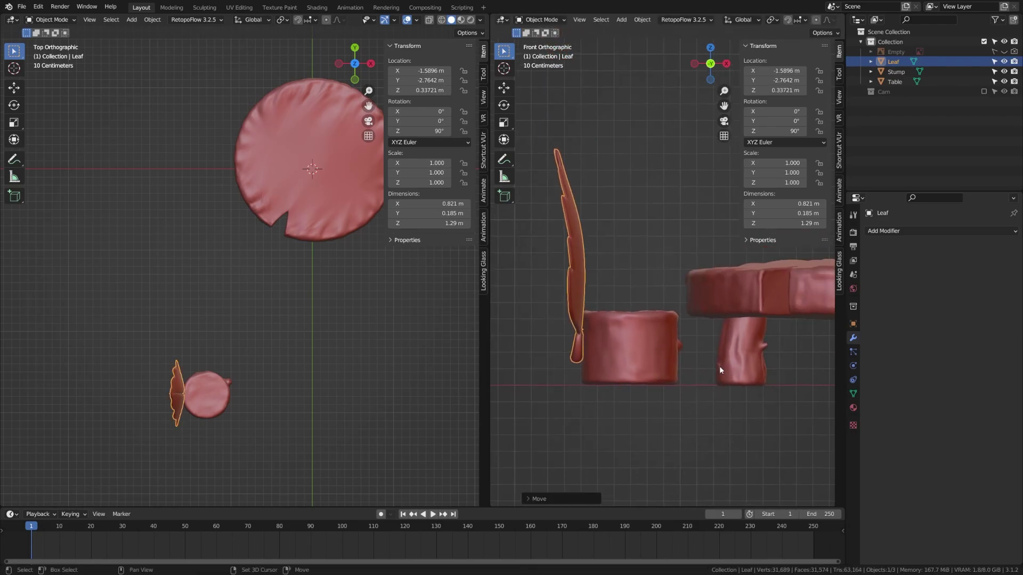
key("s")
left_click(713, 353)
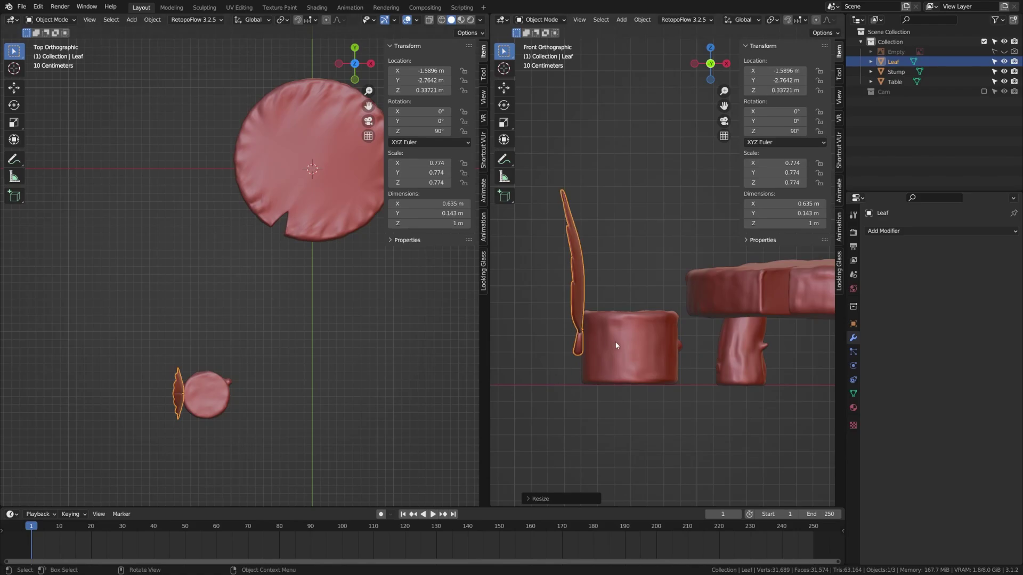
key("g")
key("x")
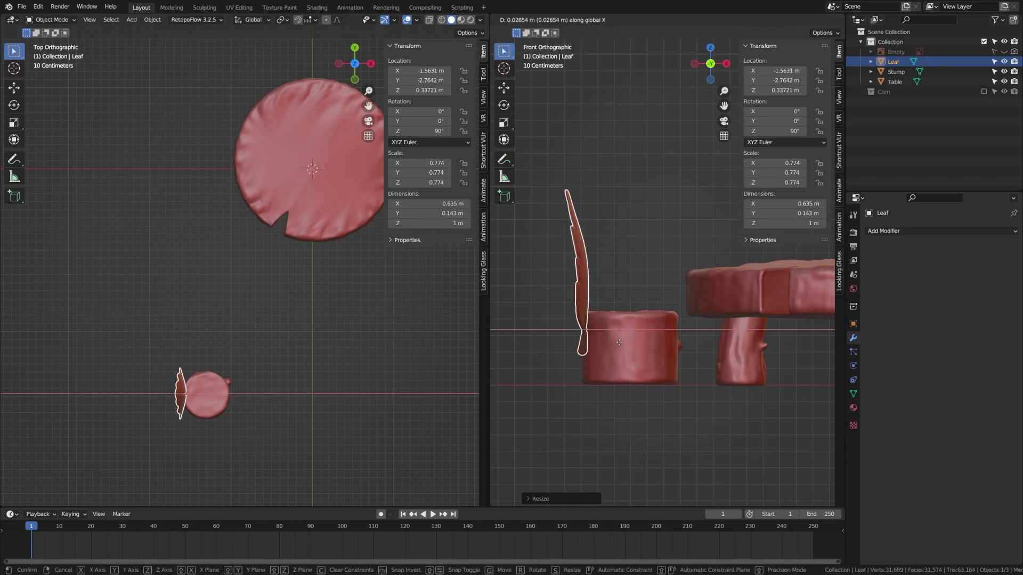
left_click(617, 343)
Widen the leaf backrest along global Y by a factor of about 1.1, deselect it and save the file.
left_click(576, 346)
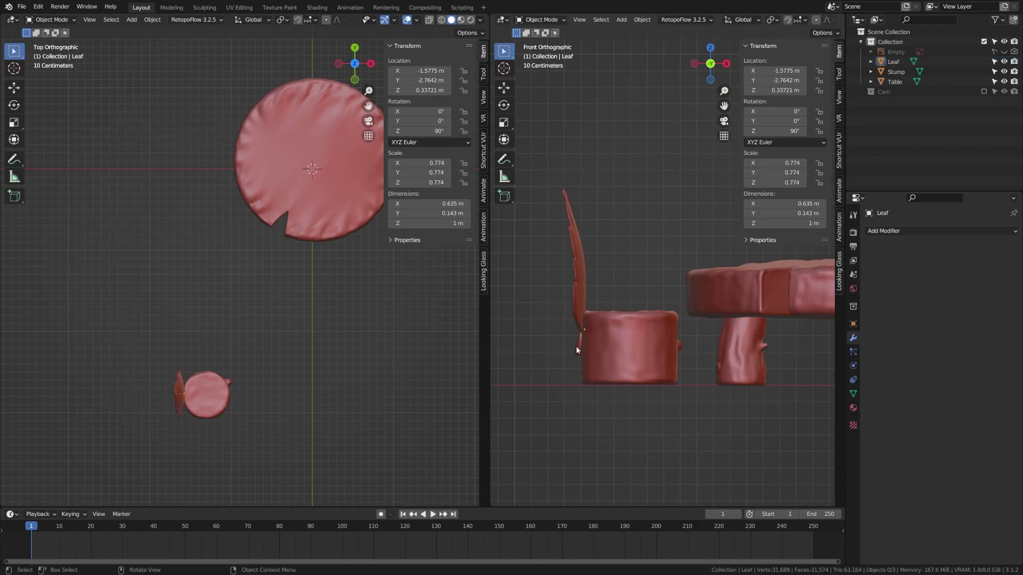
scroll(576, 347, "down", 2)
mouse_move(631, 346)
middle_mouse_down()
mouse_move(525, 346)
mouse_move(525, 334)
mouse_move(640, 356)
middle_mouse_up()
left_click(638, 353)
key("s")
key("x")
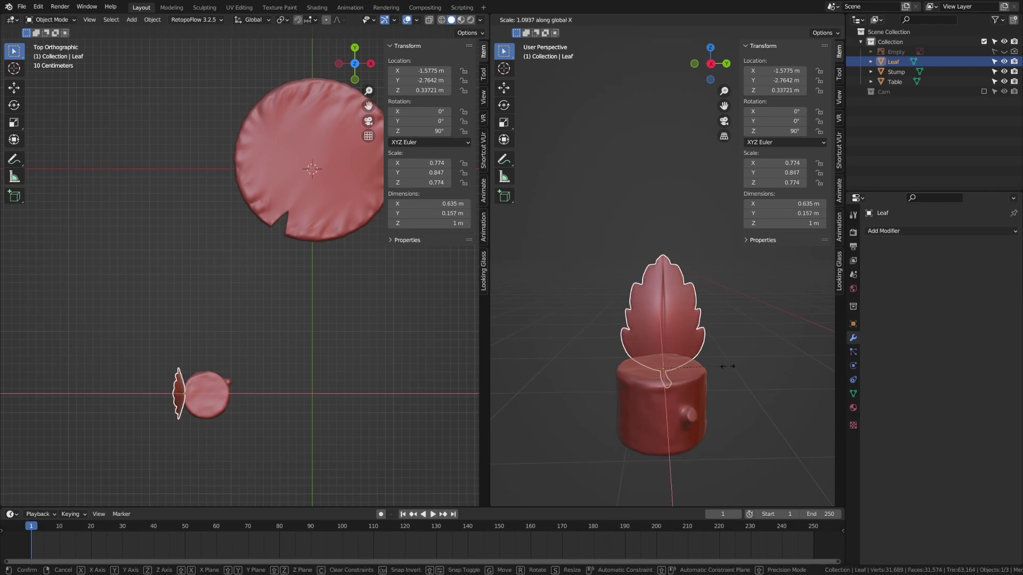
key("y")
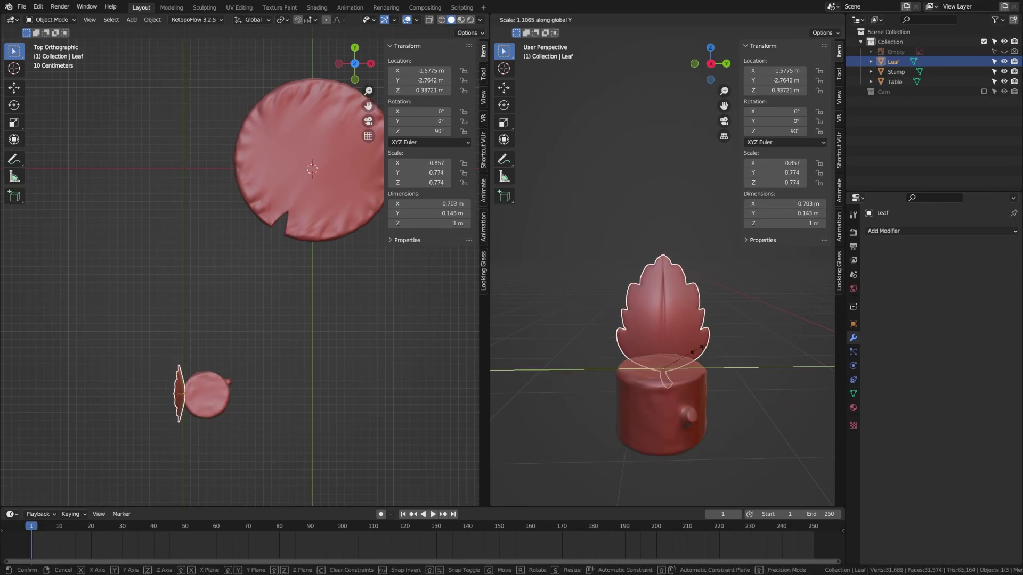
left_click(696, 349)
key("alt+a")
key("ctrl+s")
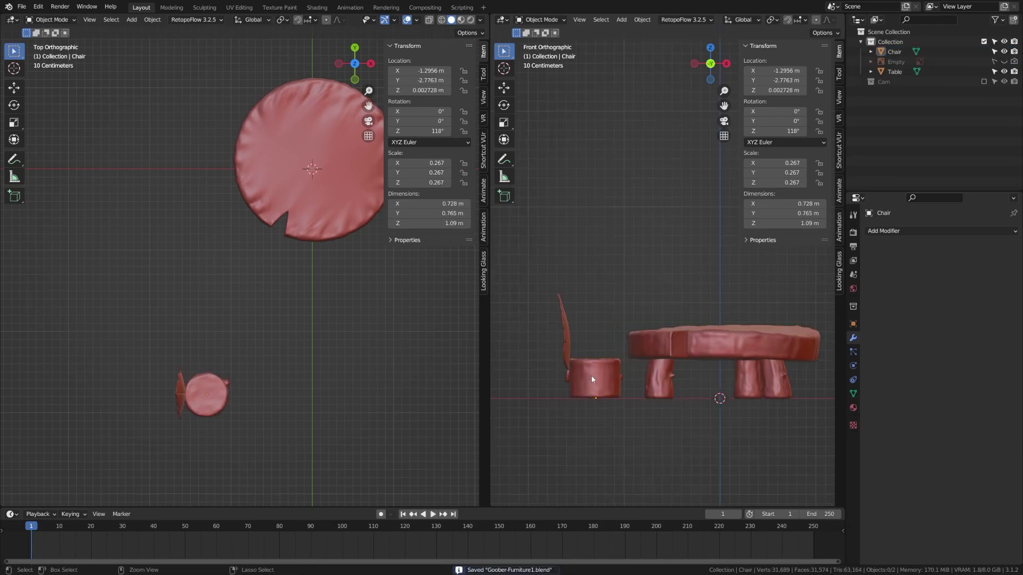
Move the chair along Y to about 0.02 m so it lines up with the table's centre.
left_click(592, 377)
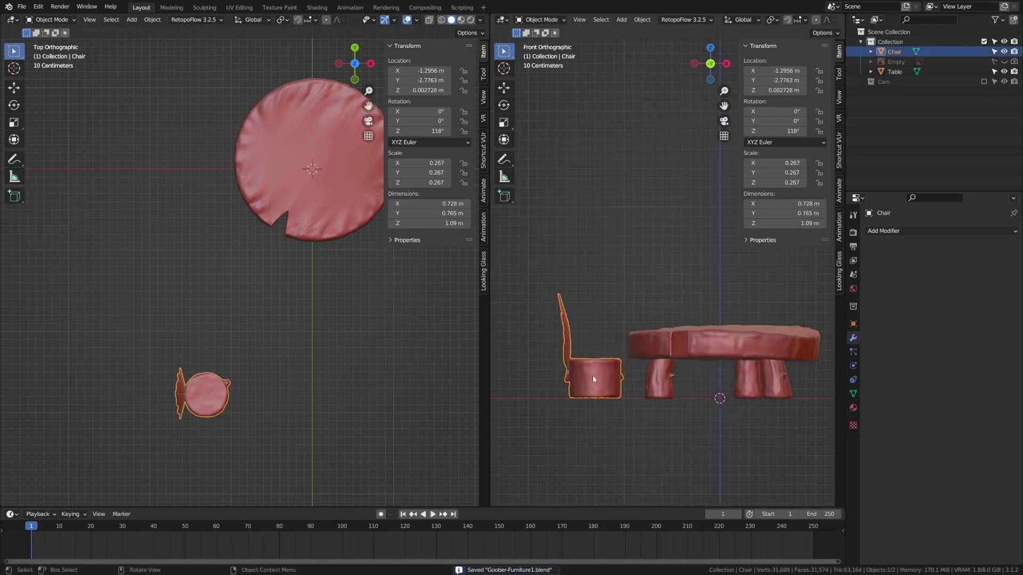
key("KP_7")
scroll(617, 307, "down", 2)
middle_click_drag(617, 307, 643, 419, "shift")
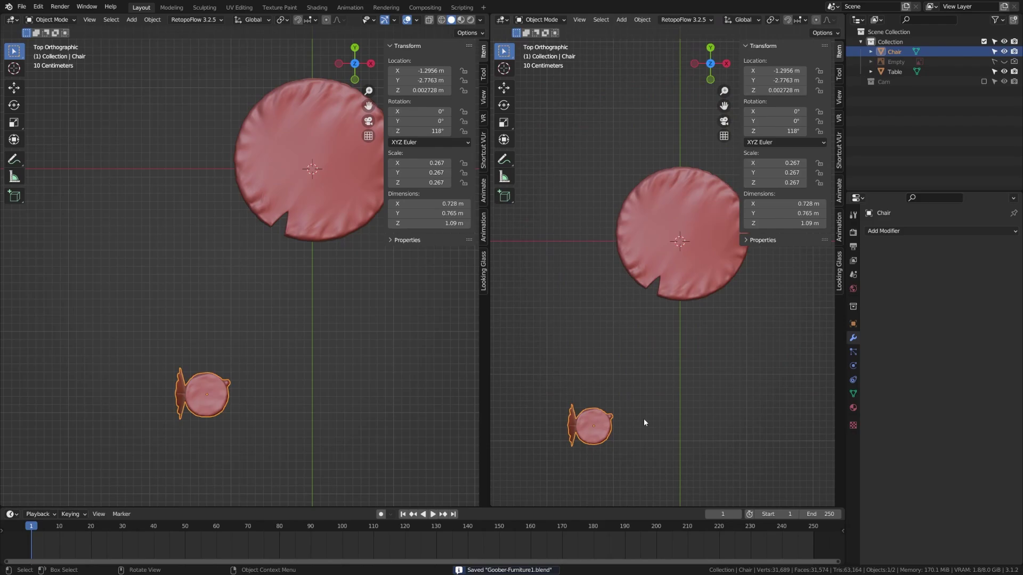
key("g")
key("y")
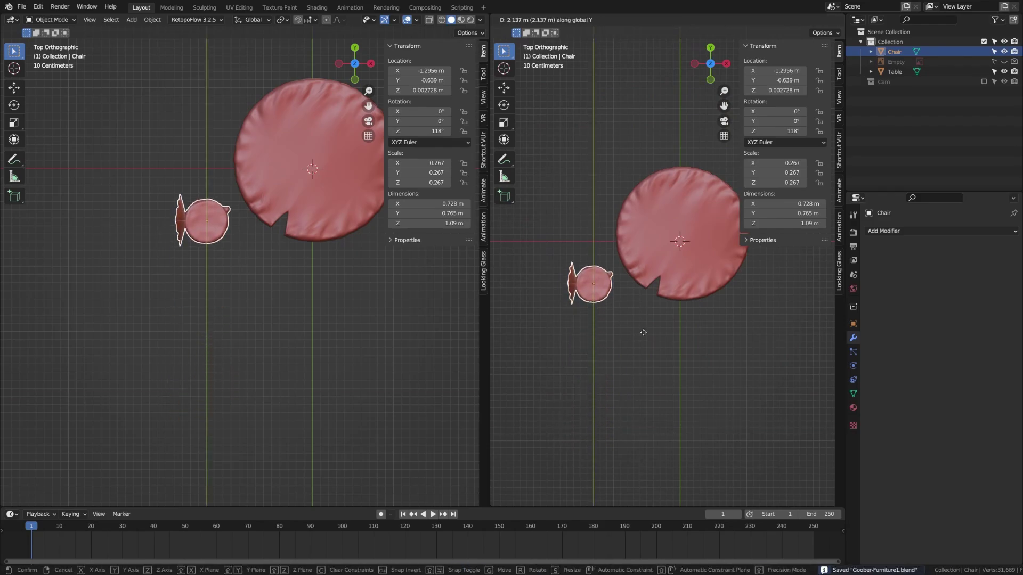
left_click(677, 292)
Rotate the chair by about 22° to a Z rotation of 95.7°, deselect it and save the file.
key("r")
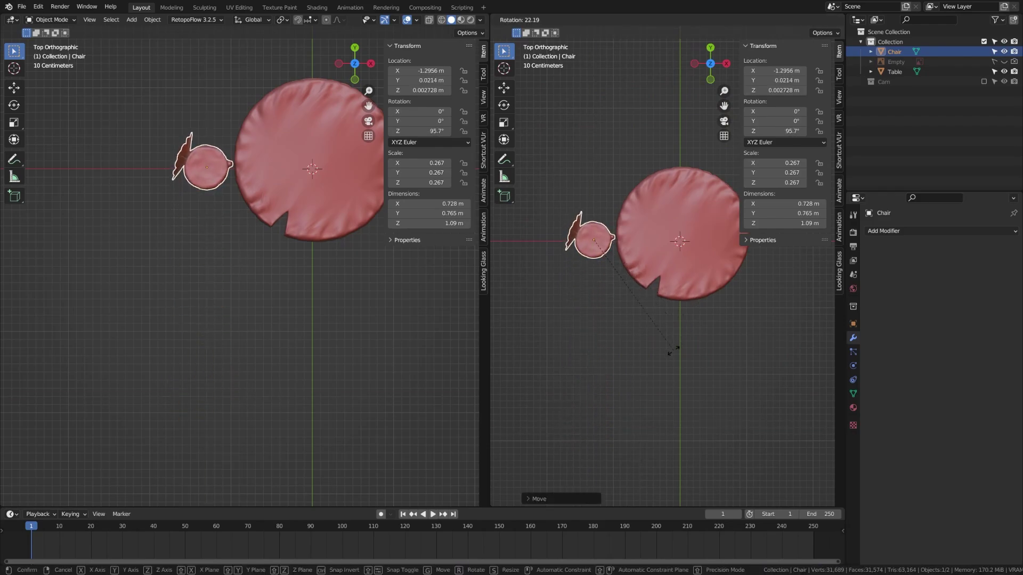
left_click(673, 351)
left_click(674, 351)
key("KP_1")
scroll(673, 350, "up", 2)
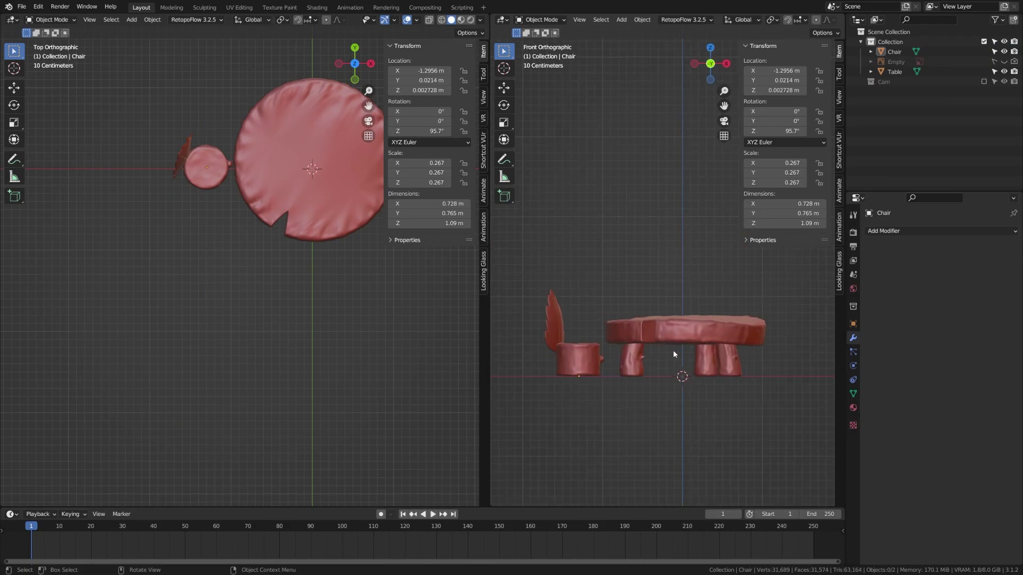
key("ctrl+s")
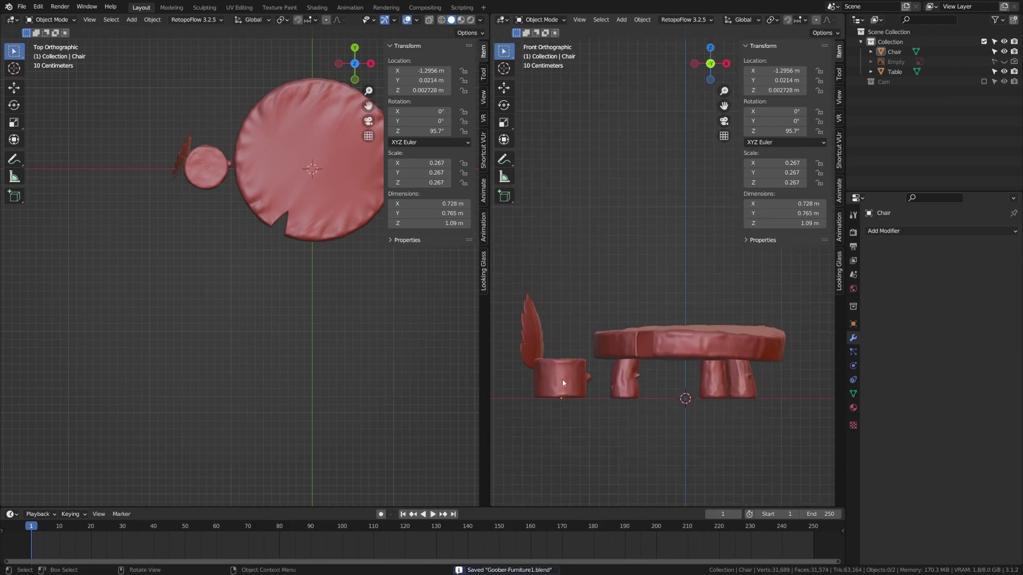
Duplicate the chair and move the copy to the opposite side of the table.
left_click(563, 382)
key("shift+d")
right_click(562, 382)
key("KP_7")
scroll(655, 271, "down", 2)
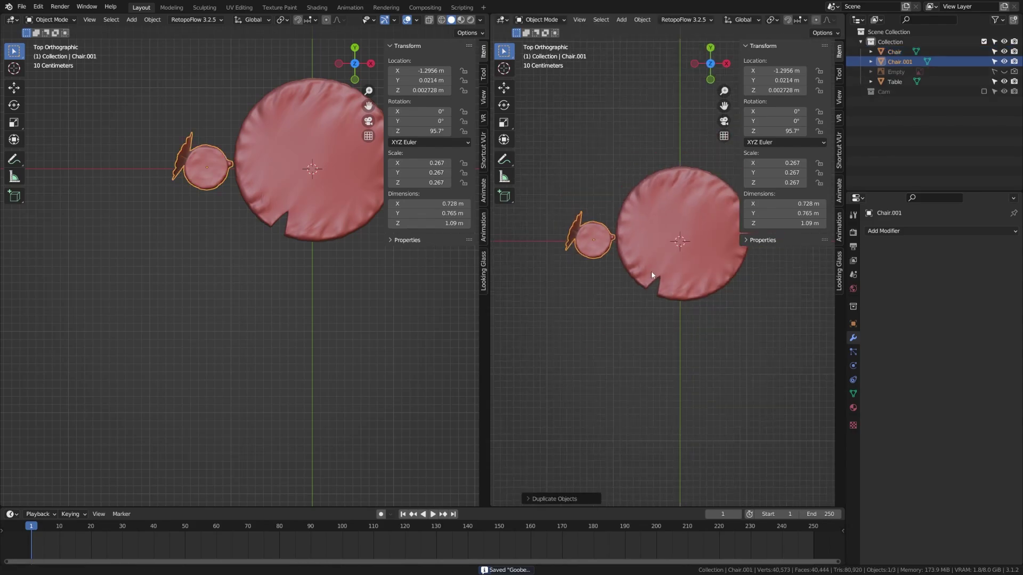
middle_click_drag(651, 271, 575, 320, "shift")
key("g")
left_click(761, 304)
Rotate the copied chair to about -36.9° around Z and place it at about X 1.32 m, Y 0.25 m.
key("r")
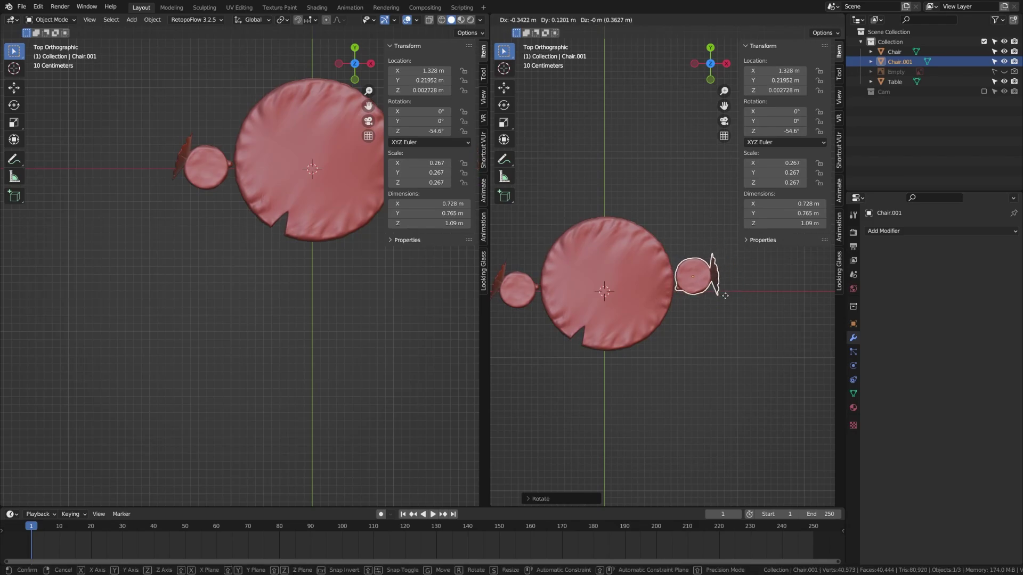
left_click(731, 295)
key("g")
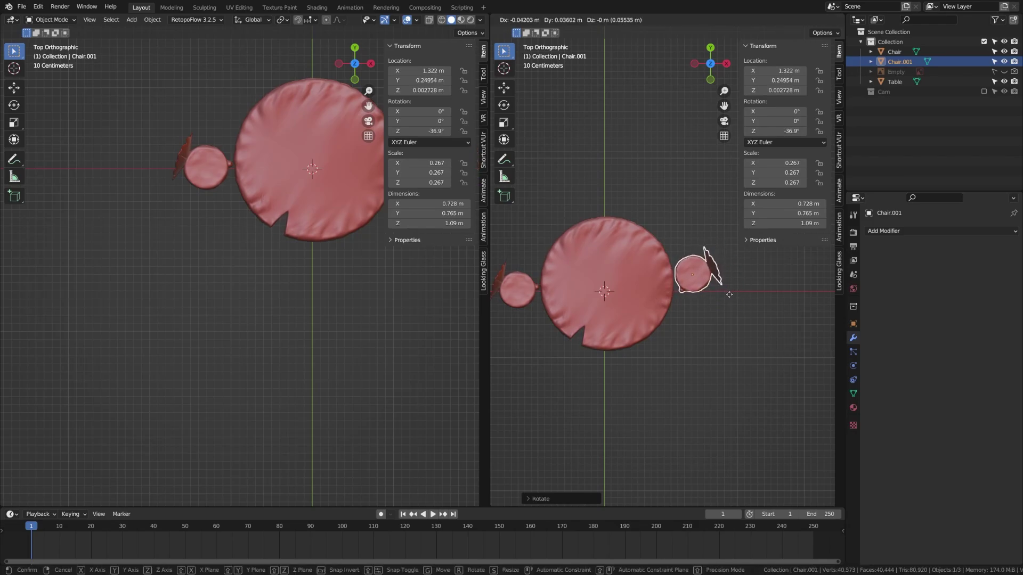
left_click(729, 295)
left_click(694, 334)
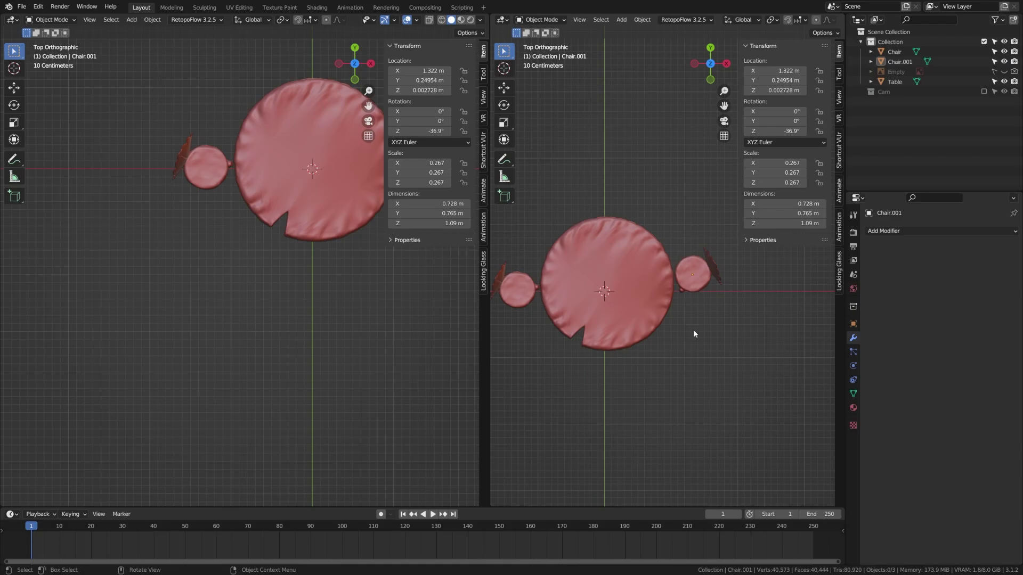
key("KP_1")
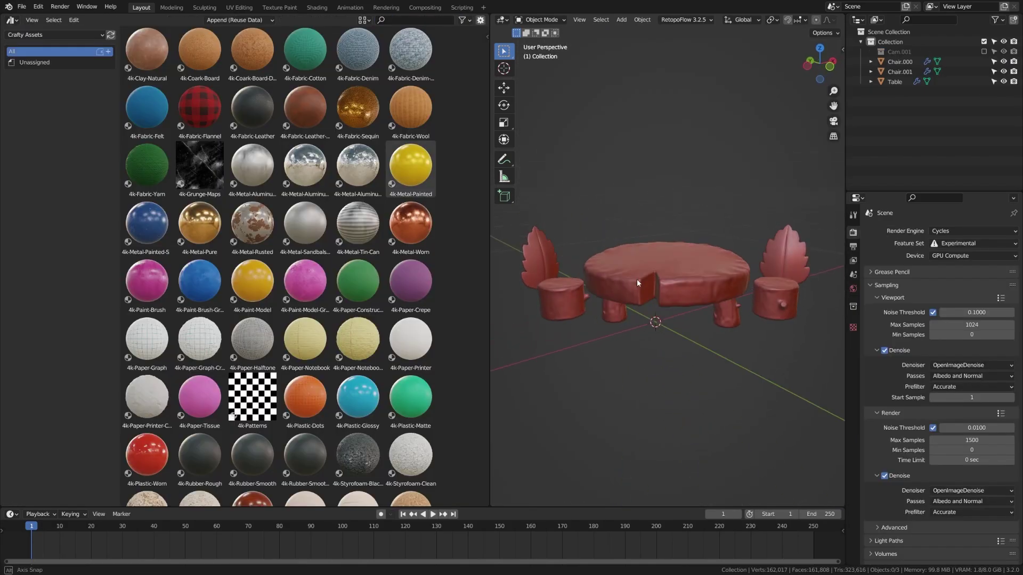
Examine the table and both leaf-backed stump chairs from several angles and distances.
middle_click_drag(637, 279, 605, 277)
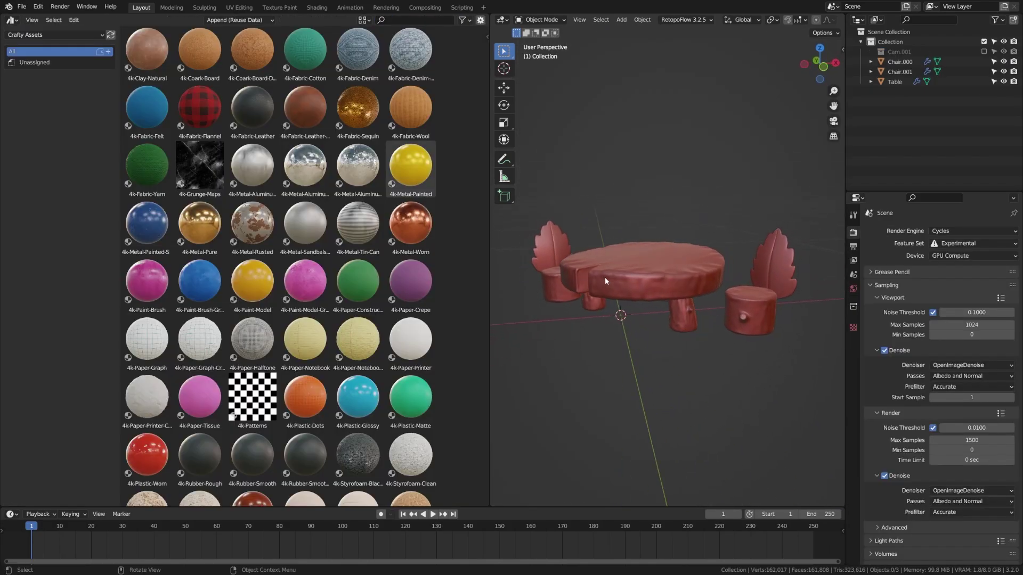
middle_click_drag(692, 334, 672, 327)
middle_click_drag(571, 270, 628, 274)
scroll(616, 293, "up", 1)
scroll(623, 306, "up", 1)
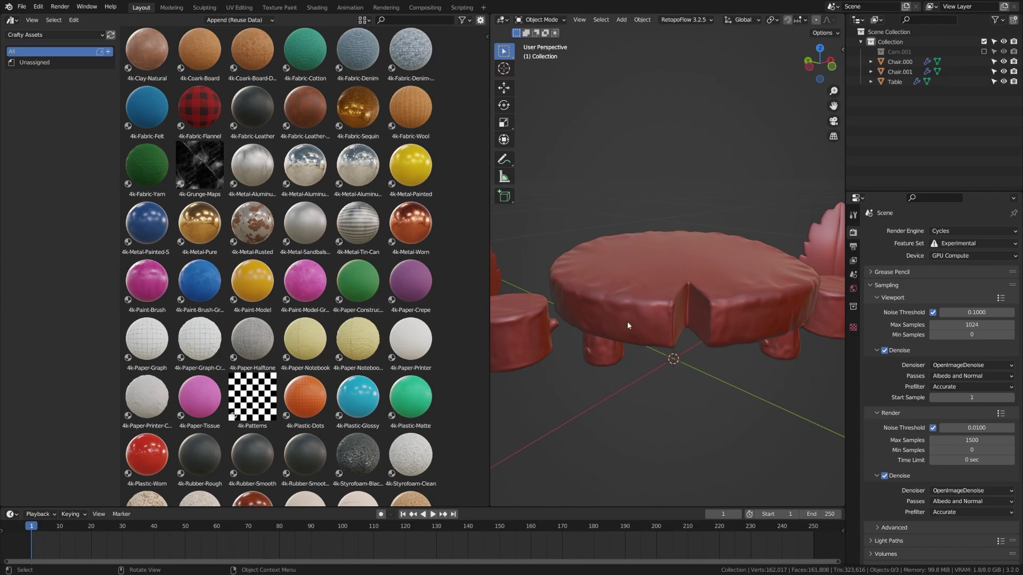
middle_click_drag(592, 319, 601, 314)
middle_click_drag(679, 274, 718, 354)
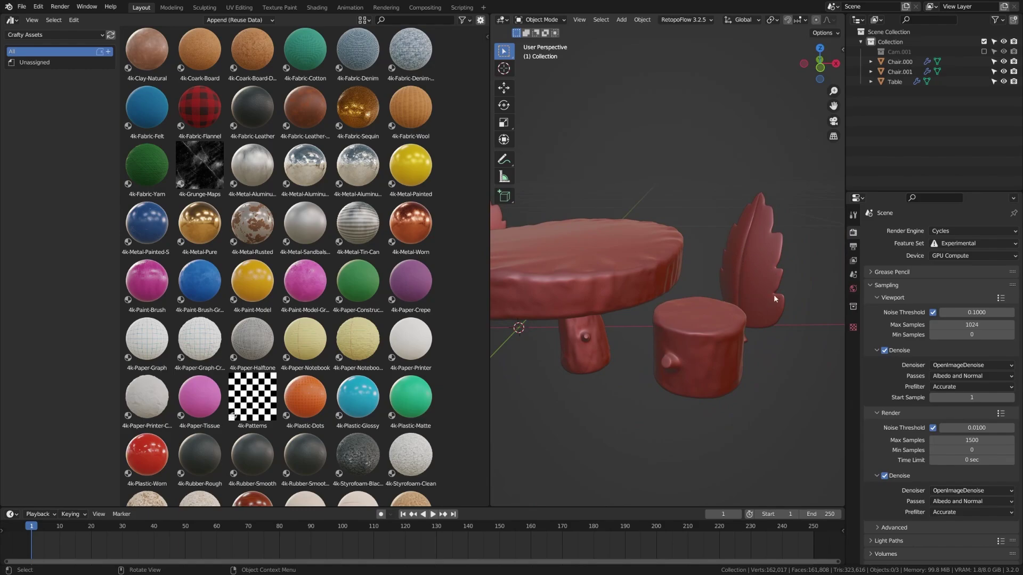
middle_click_drag(743, 305, 697, 312)
scroll(730, 297, "up", 2)
middle_click_drag(628, 307, 691, 393)
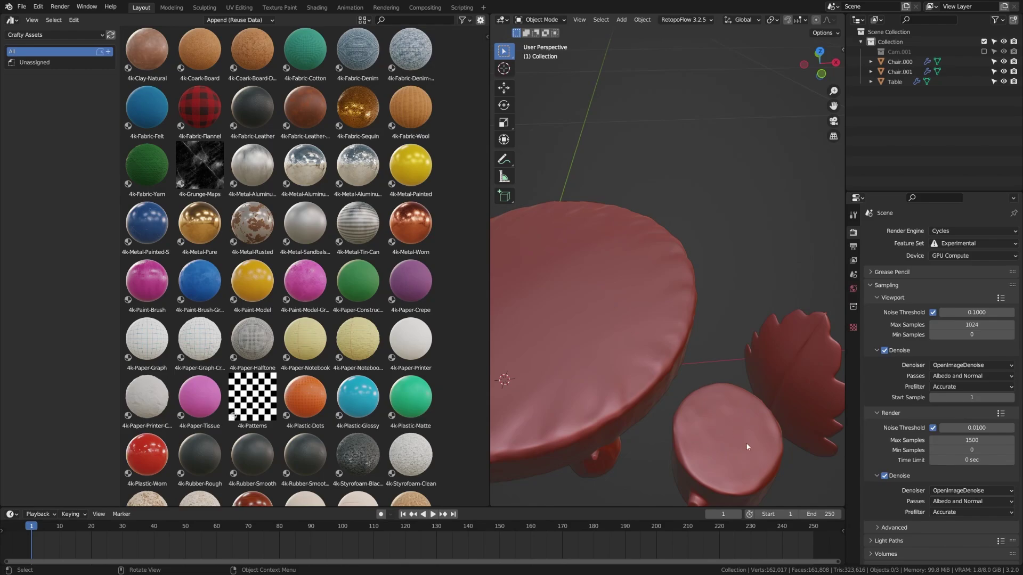
middle_click_drag(740, 440, 655, 382)
scroll(624, 425, "down", 4)
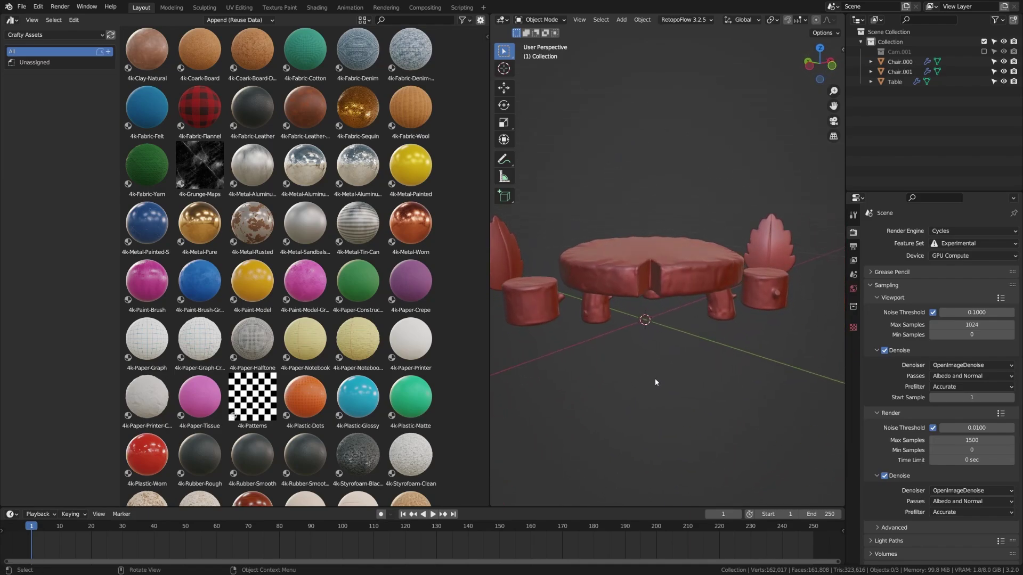